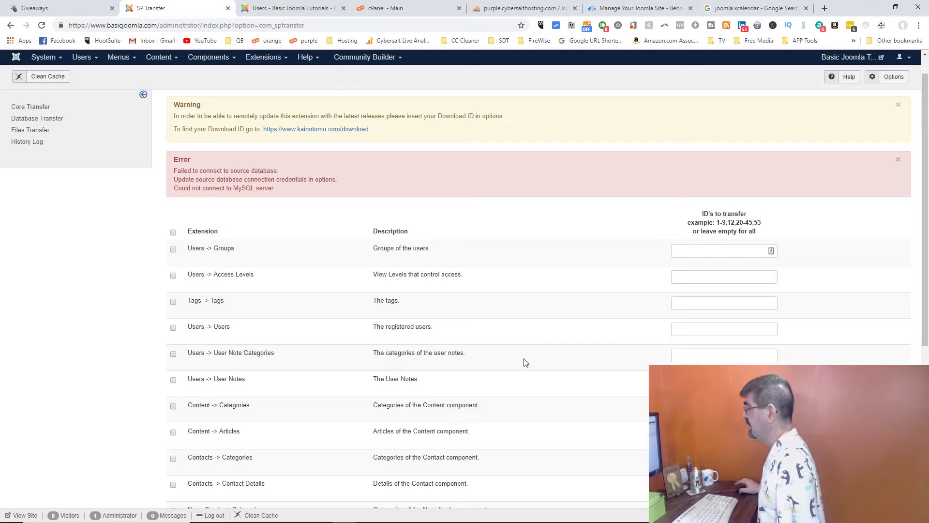
Step: Try SP Transfer's Database Transfer, dismiss its connection error, and open Files Transfer instead
scroll(532, 309, "down", 2)
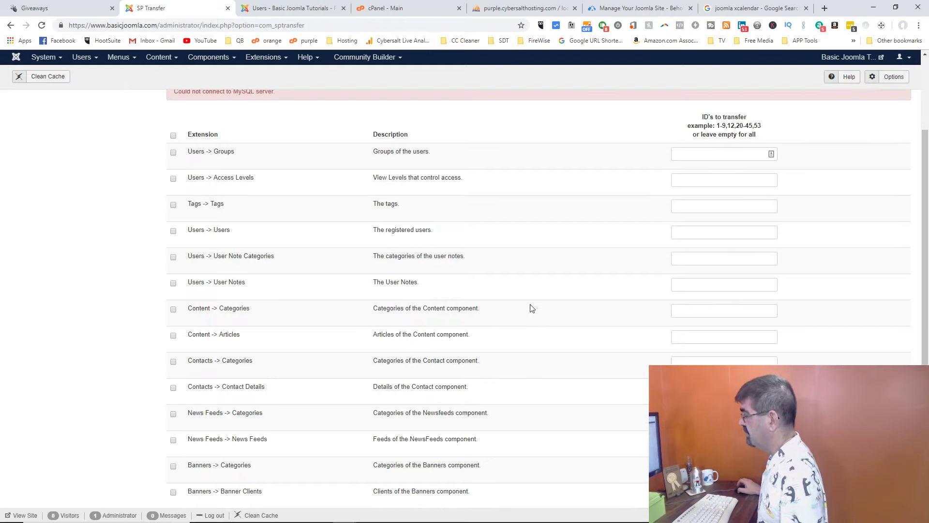
scroll(532, 308, "up", 3)
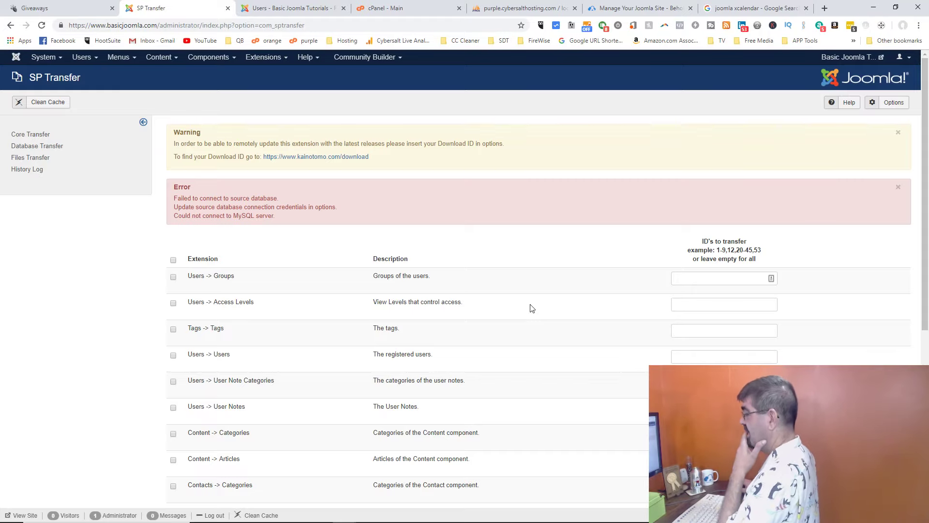
scroll(471, 244, "down", 6)
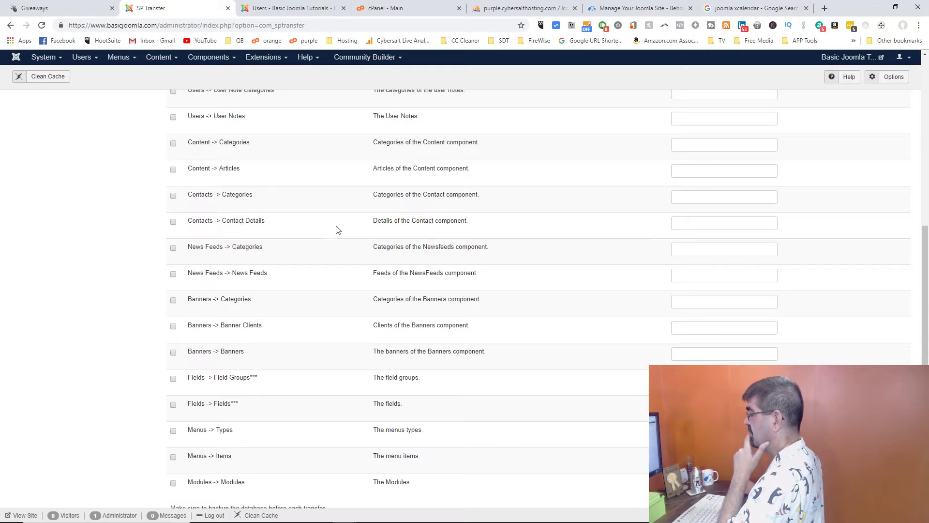
scroll(357, 225, "up", 7)
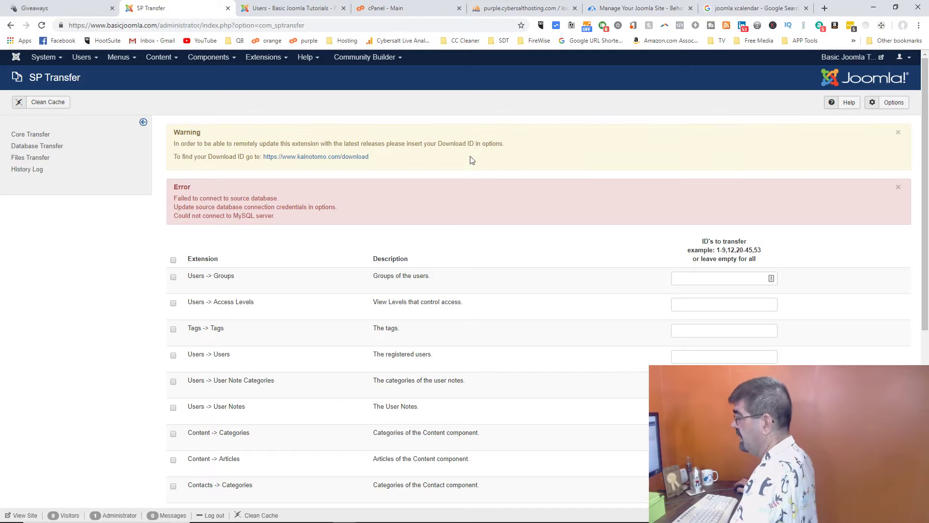
left_click(41, 147)
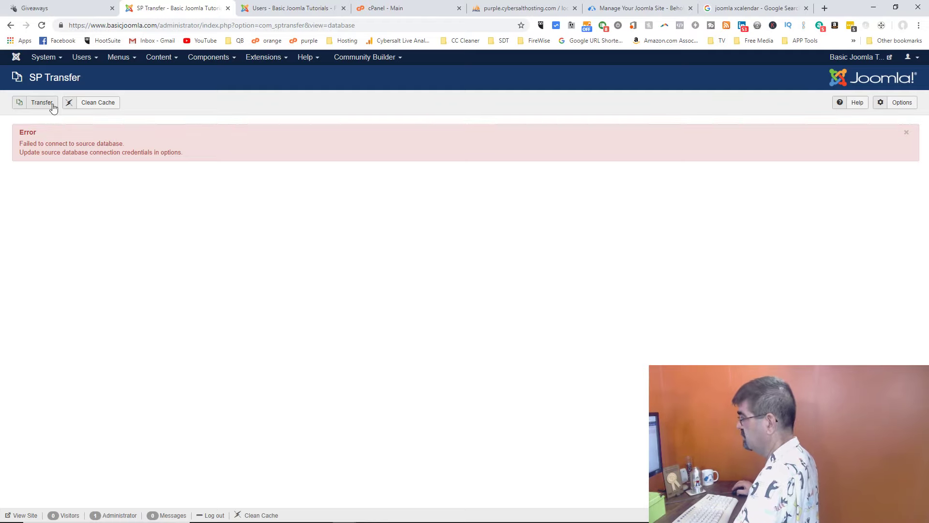
left_click(907, 134)
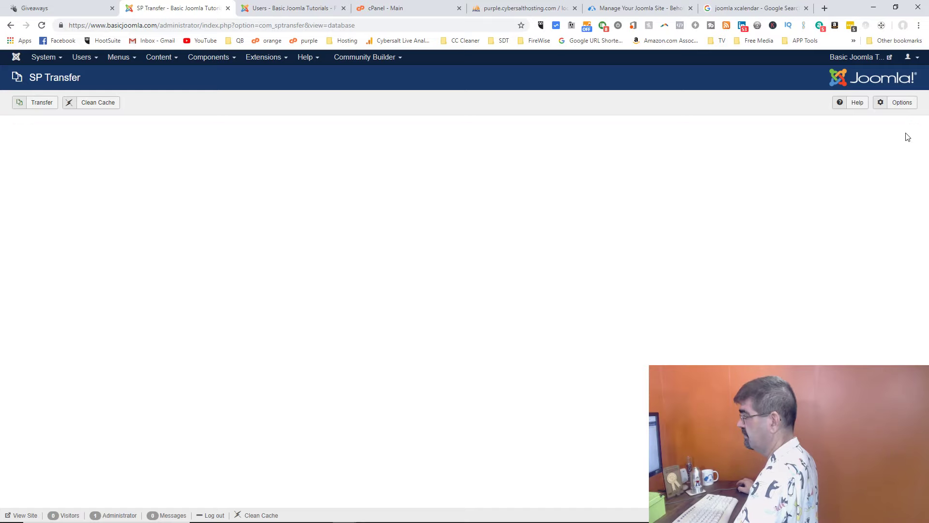
left_click(10, 25)
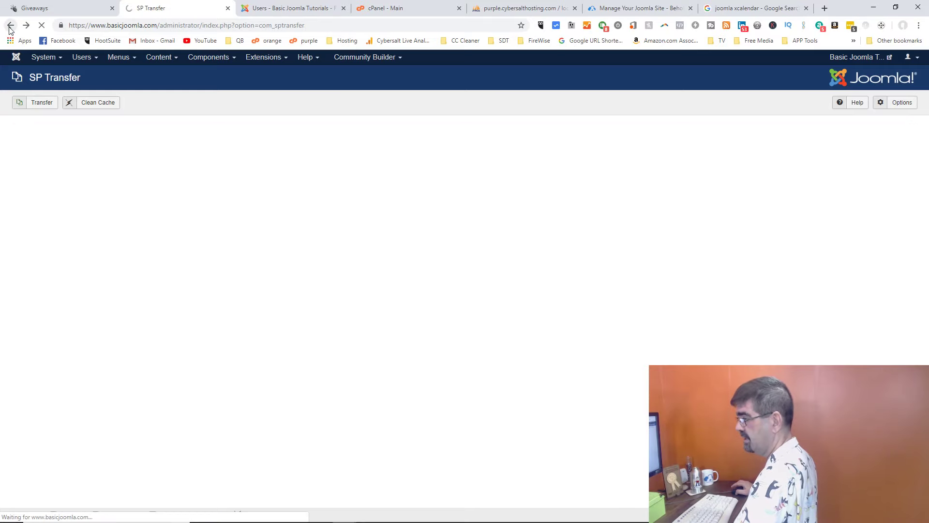
left_click(33, 159)
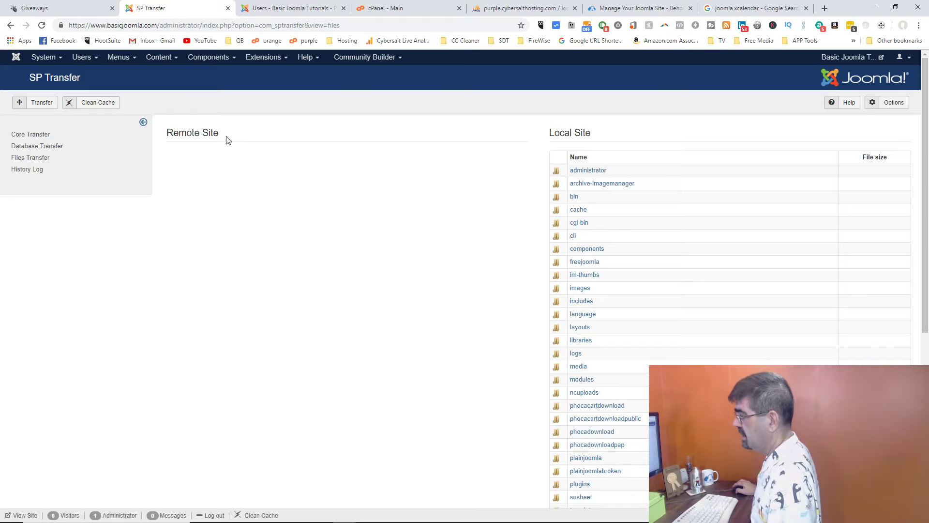
Step: Check the empty SP Transfer History Log, then switch to phpMyAdmin's basicjoo_basicjoomla tables
left_click(30, 173)
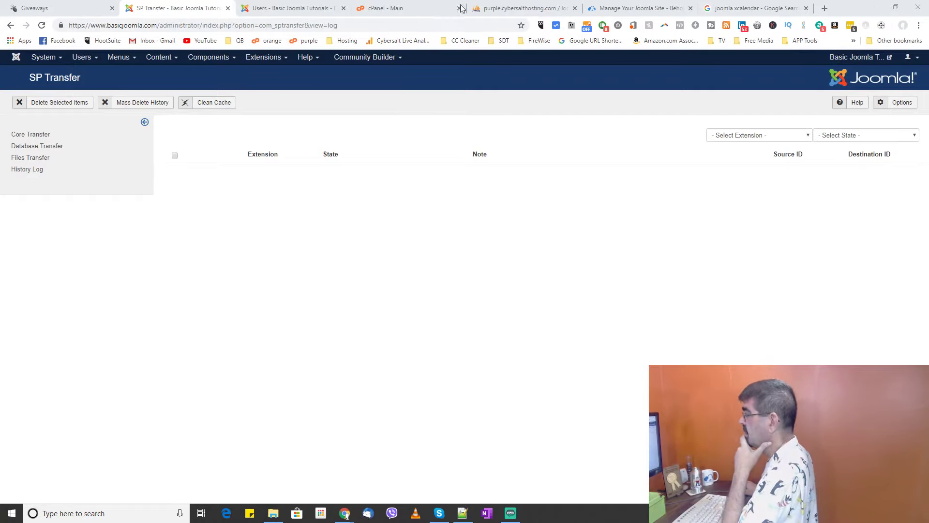
left_click(530, 14)
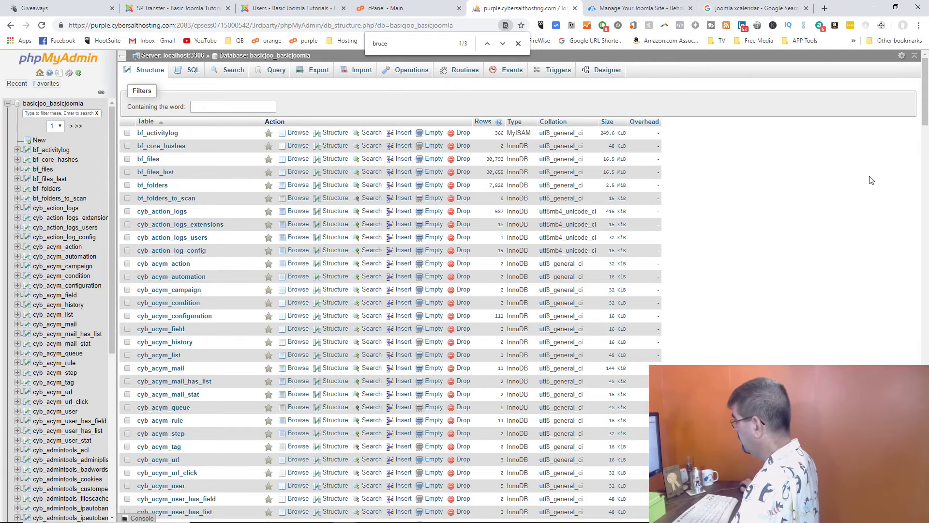
Step: Run a Custom SQL export with structure and data for the cyb_users table only
left_click_drag(926, 98, 920, 493)
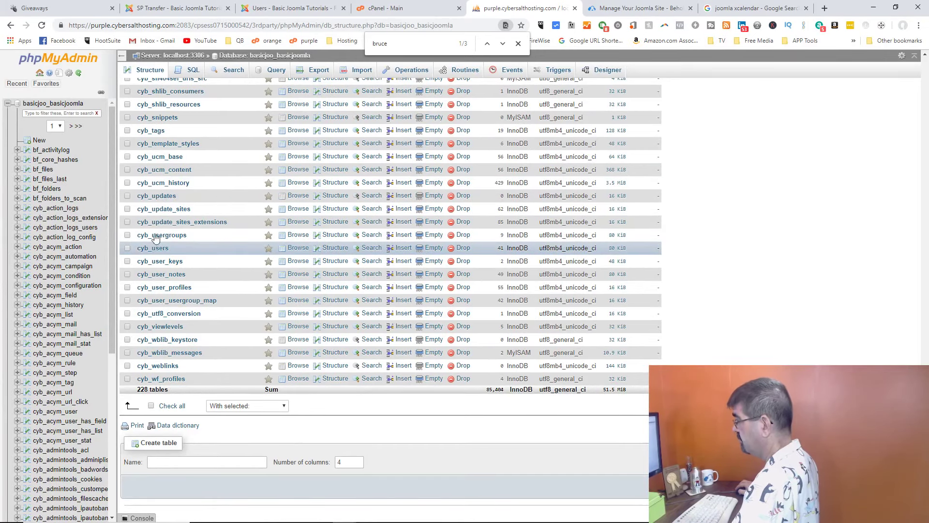
left_click(315, 71)
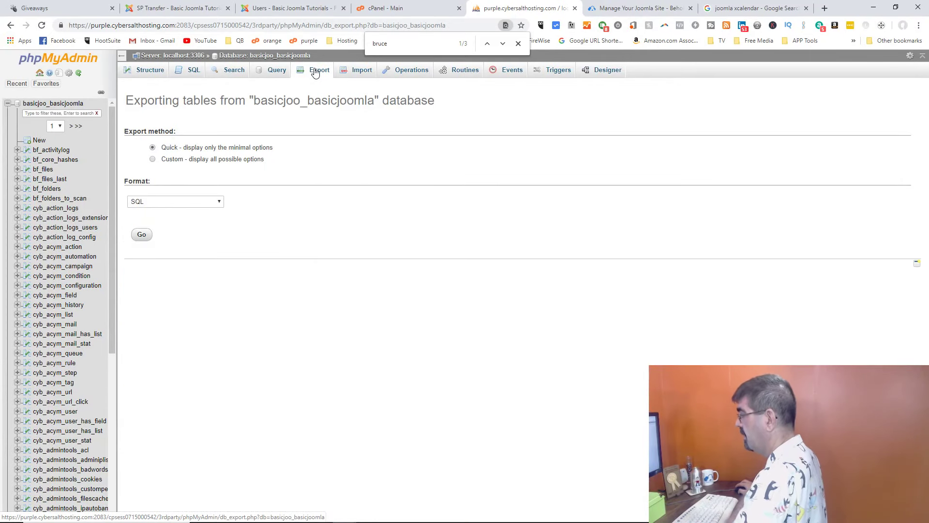
left_click(166, 163)
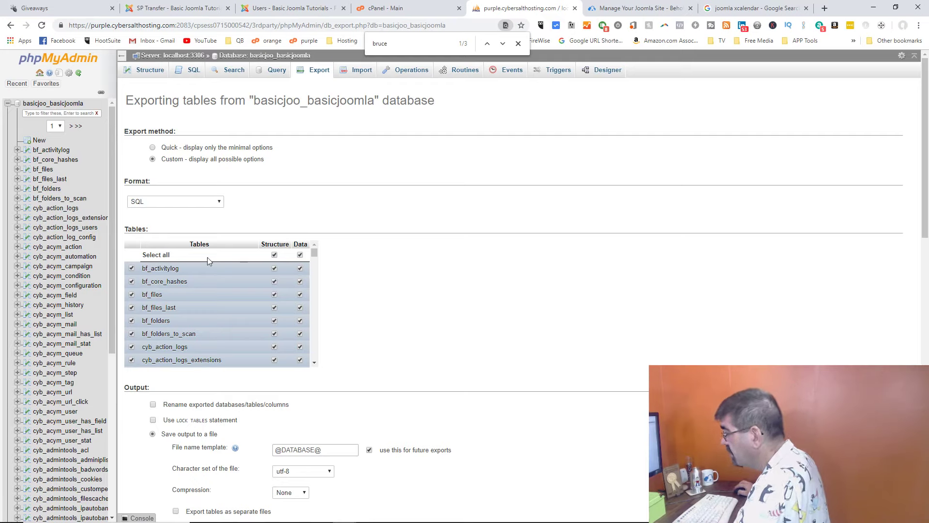
left_click(274, 255)
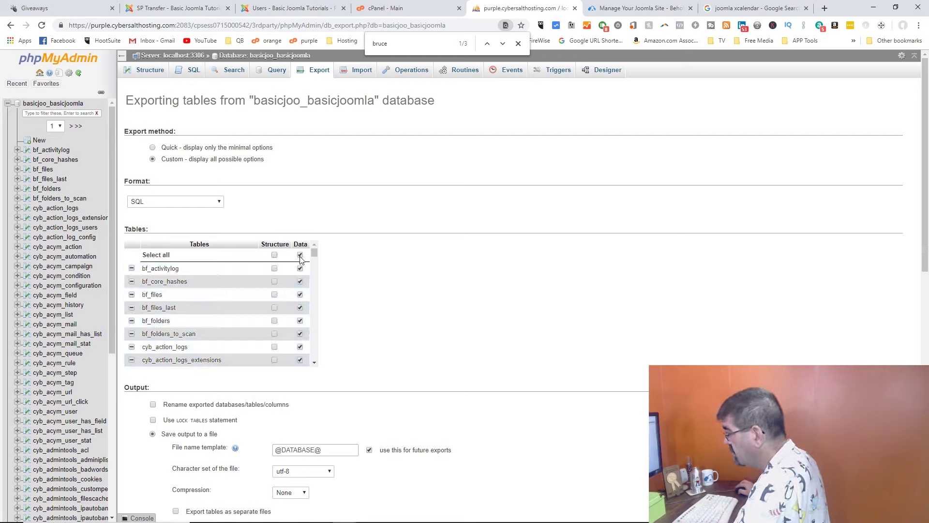
left_click(300, 256)
left_click_drag(315, 255, 311, 350)
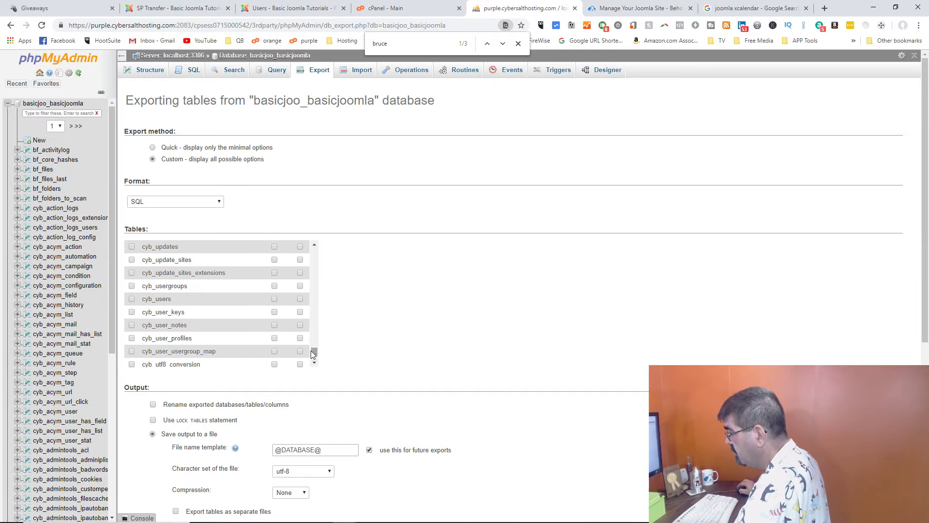
left_click(131, 299)
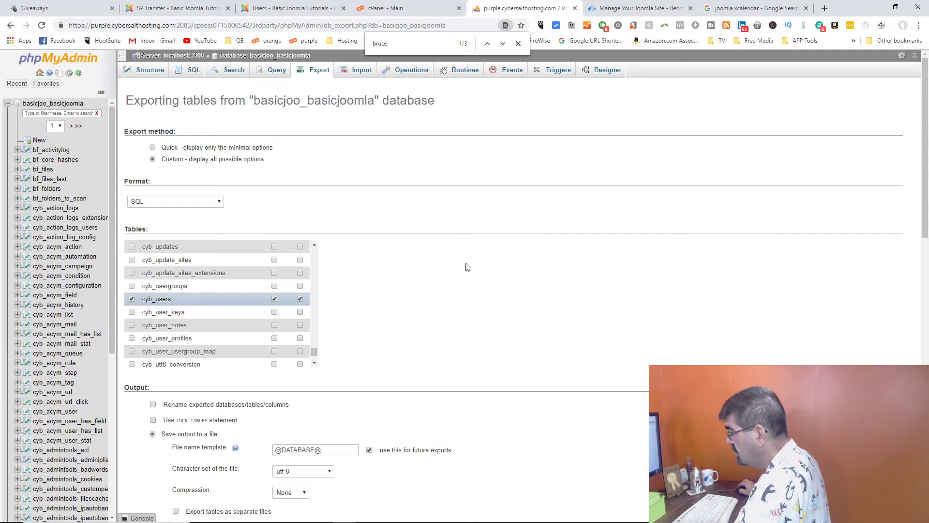
scroll(468, 267, "down", 15)
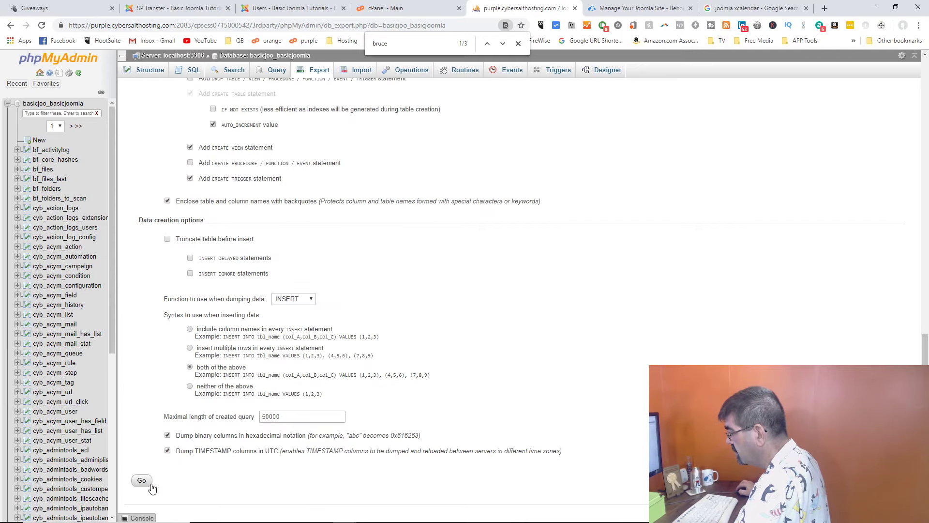
left_click(150, 485)
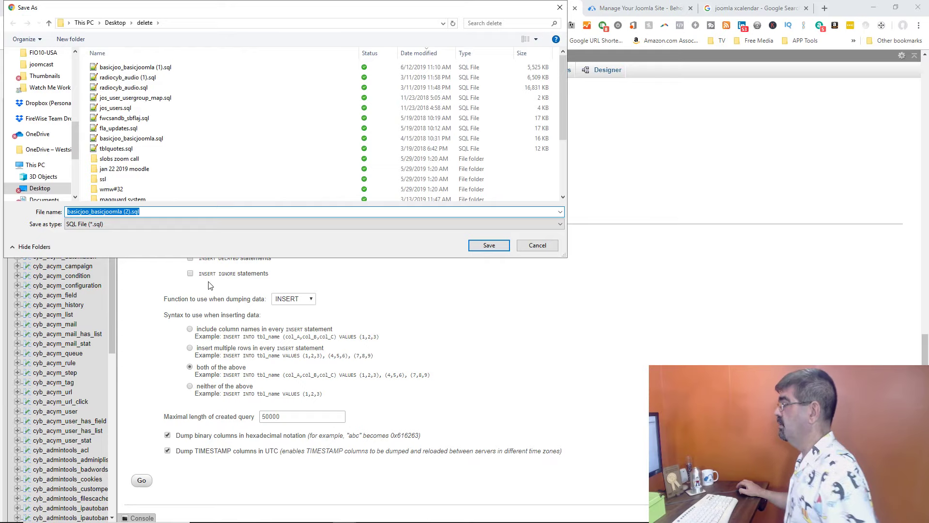
Step: Save the export as basicjoo_basicjoomla users (2).sql and open the file in Notepad++
left_click(125, 212)
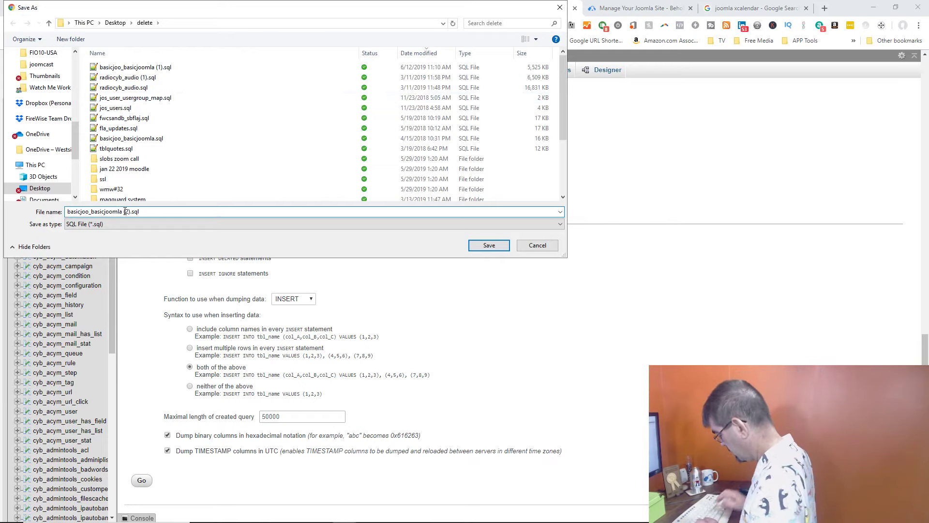
type("users")
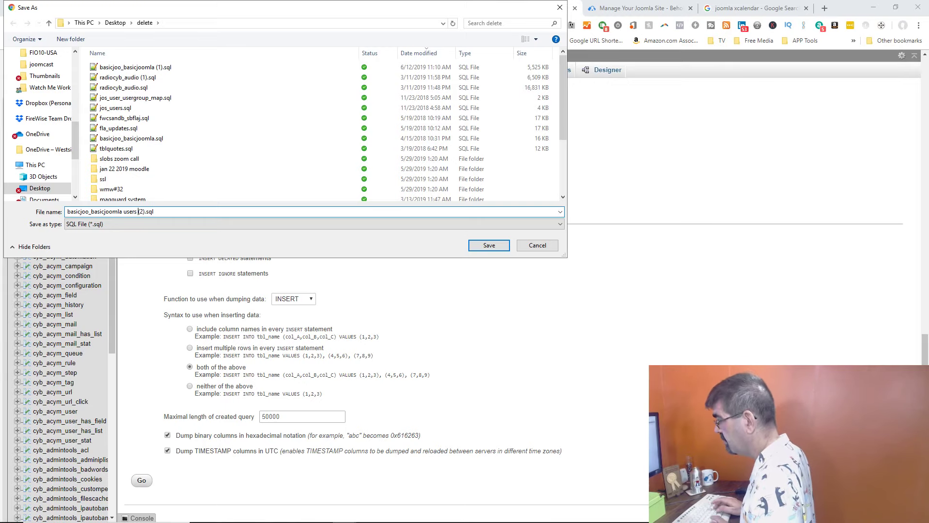
key("Return")
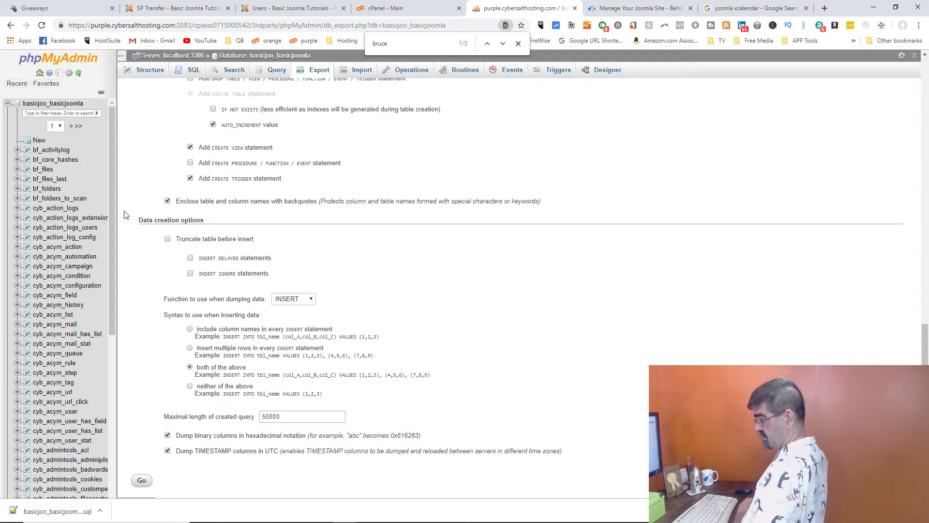
left_click(53, 511)
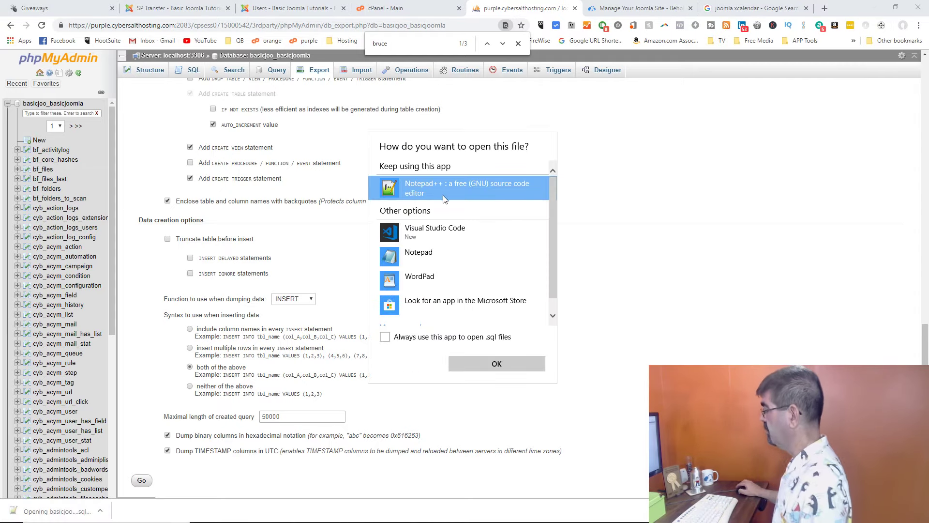
left_click(508, 367)
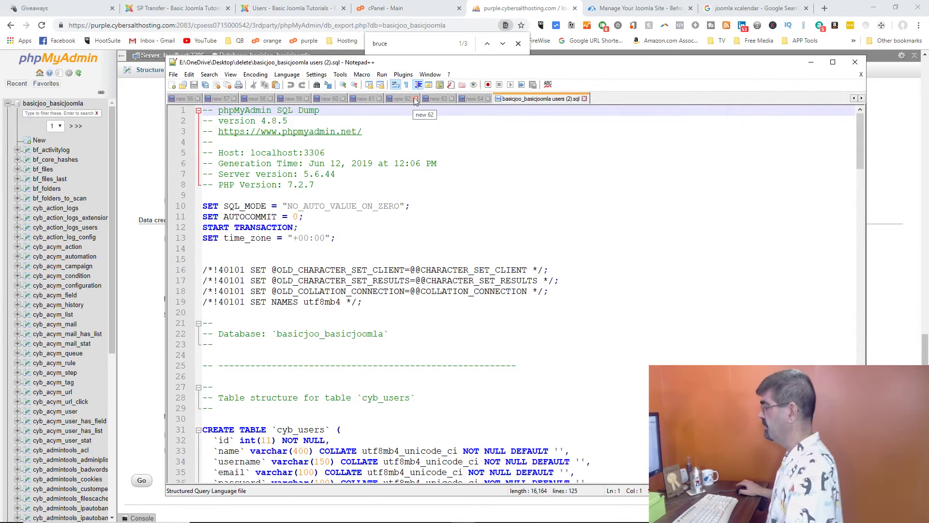
Step: Close the new 62 tab and review the cyb_users CREATE TABLE and INSERT statements
left_click(415, 99)
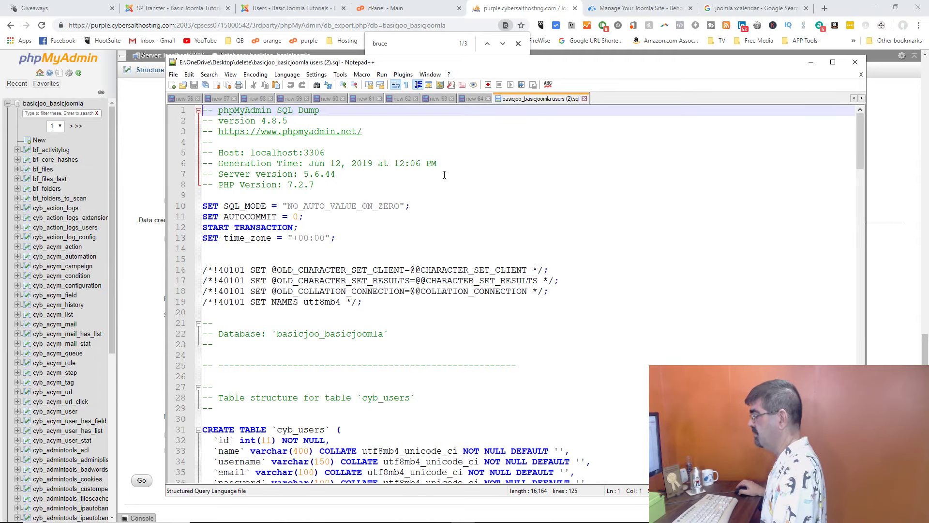
scroll(445, 175, "down", 4)
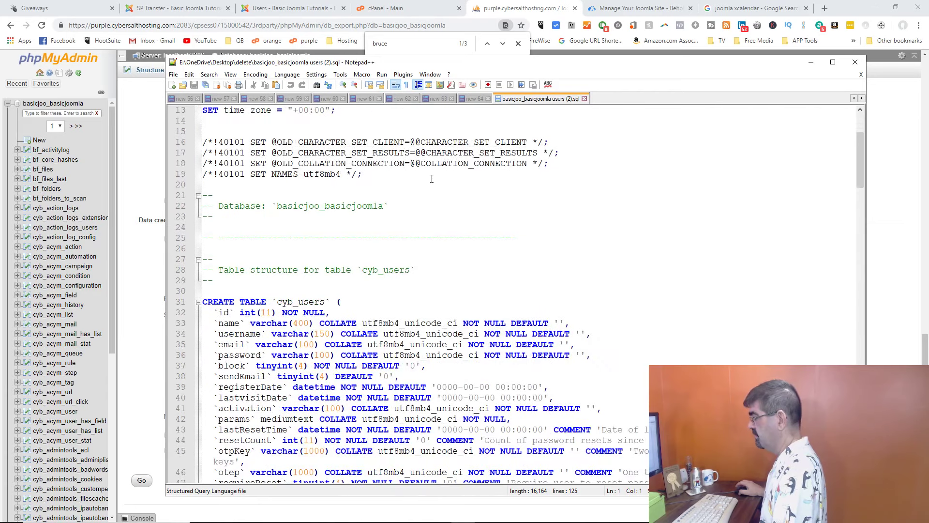
scroll(323, 302, "down", 3)
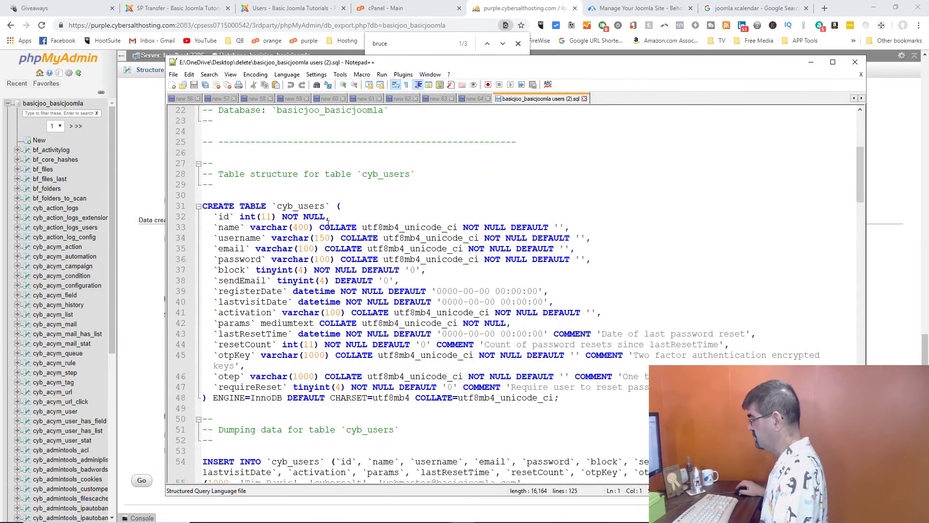
scroll(328, 222, "down", 5)
scroll(329, 222, "up", 4)
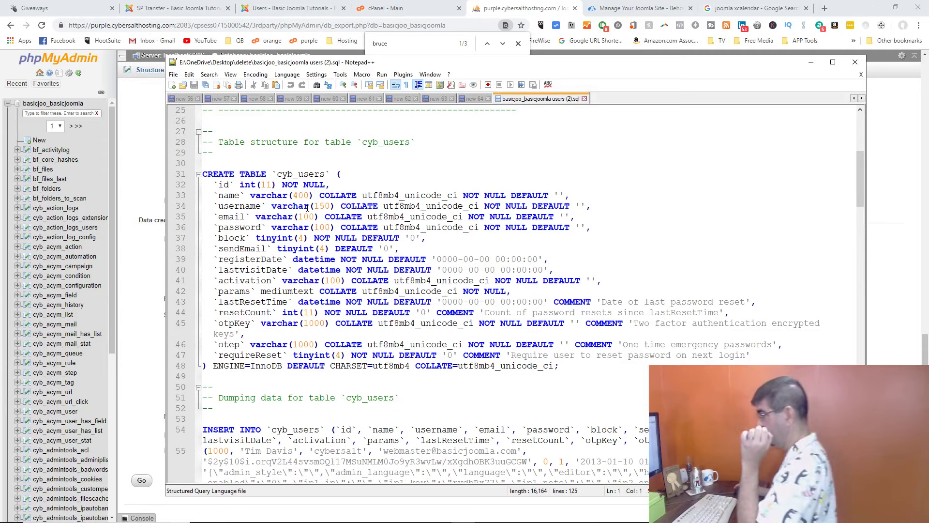
scroll(308, 206, "down", 5)
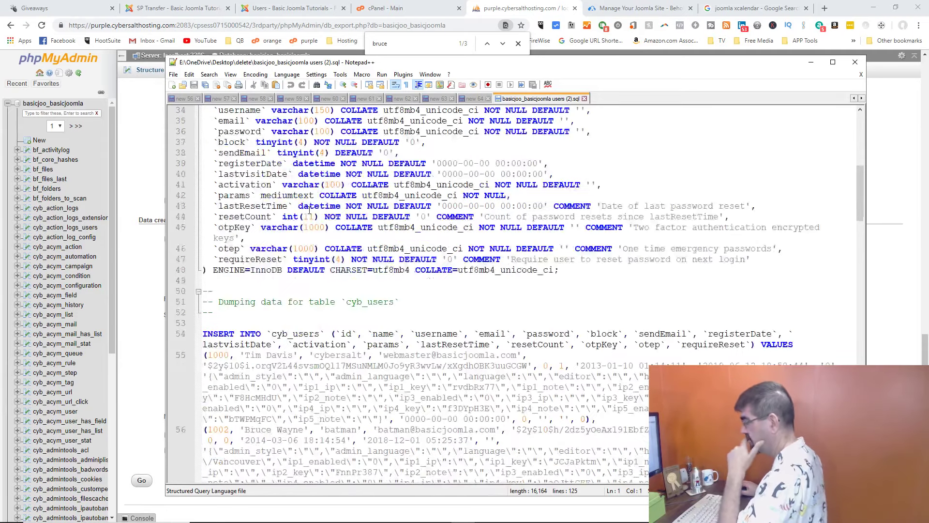
scroll(274, 286, "down", 2)
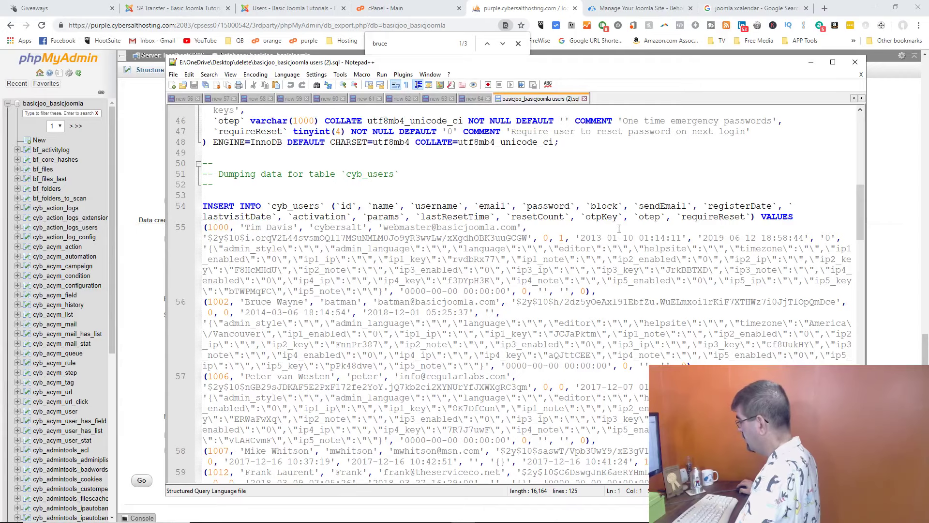
scroll(350, 328, "down", 4)
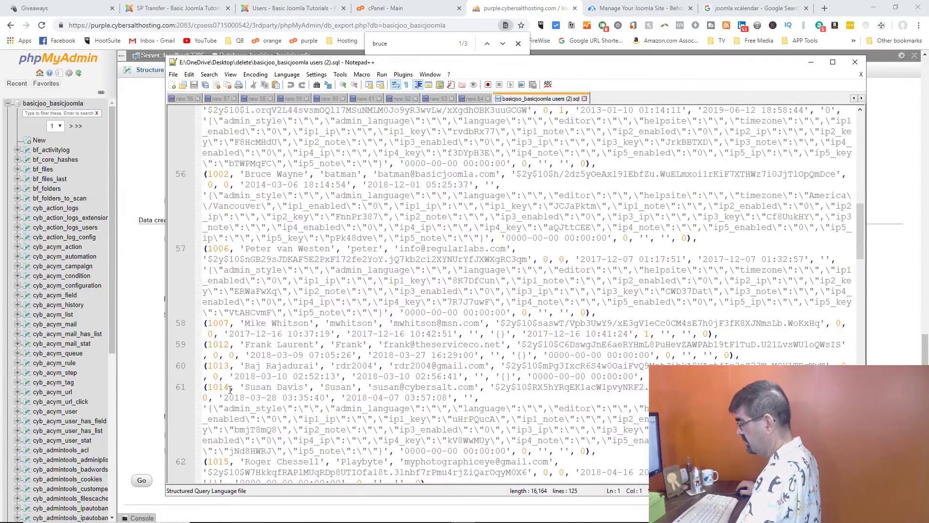
scroll(300, 299, "down", 13)
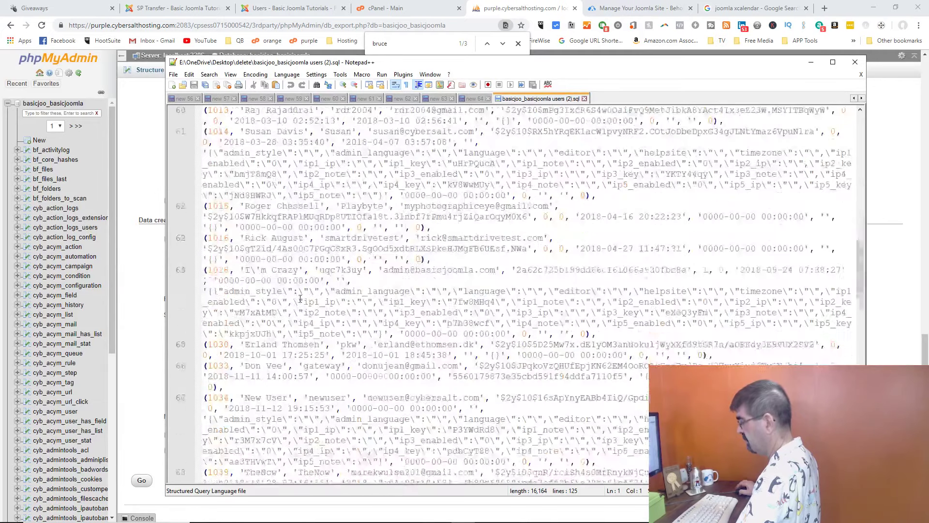
scroll(300, 298, "up", 14)
scroll(300, 299, "up", 5)
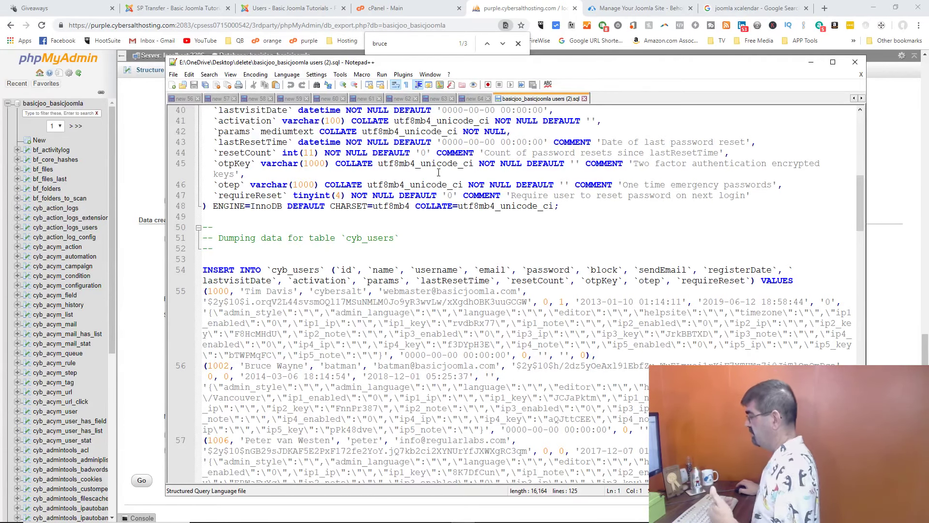
Step: Use Find and Replace to change all 8 occurrences of cyb_ to cybb_
left_click(207, 75)
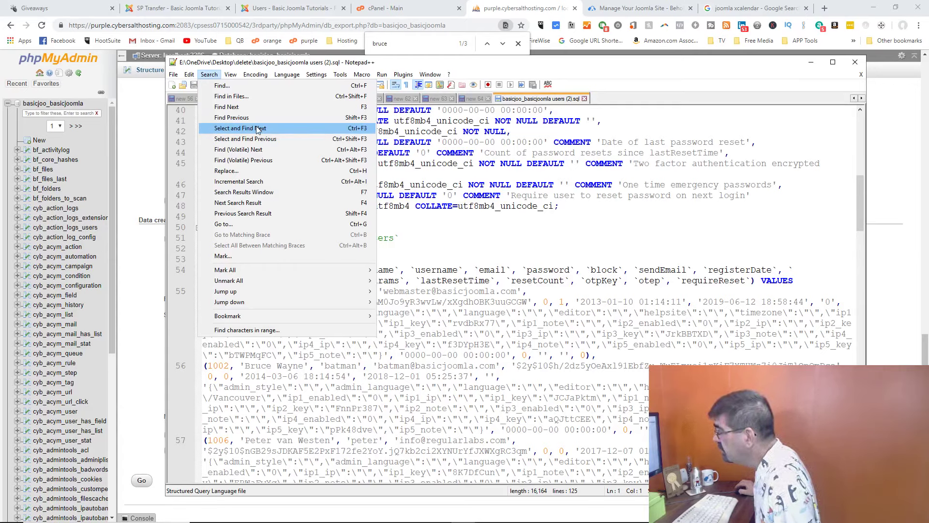
left_click(278, 170)
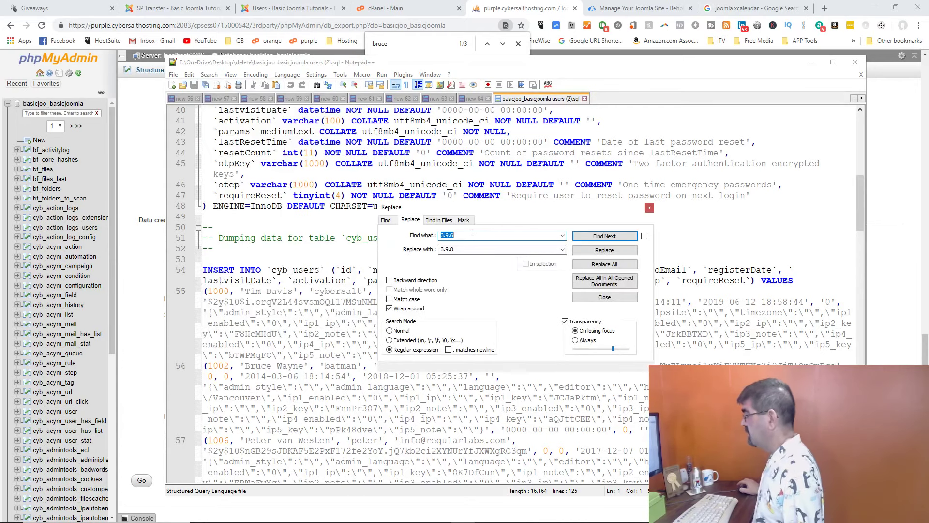
type("cyb")
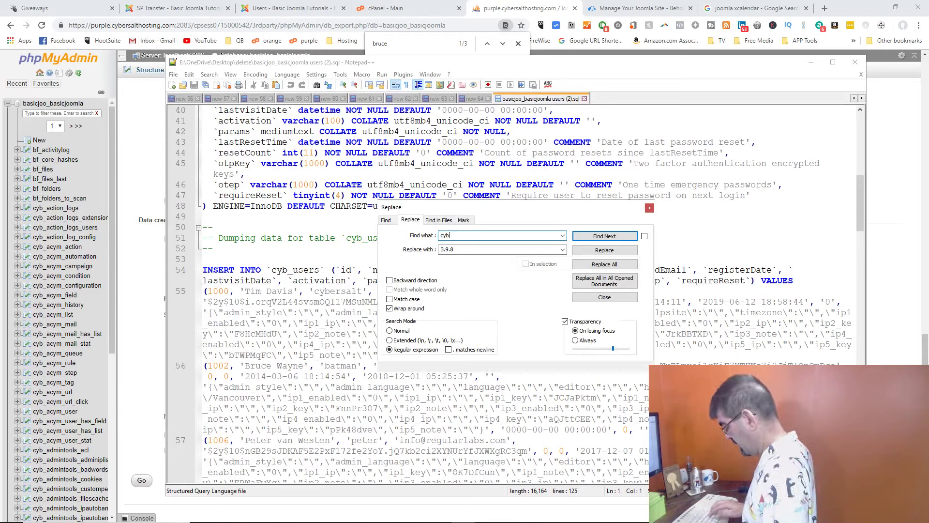
type("_")
key("Tab")
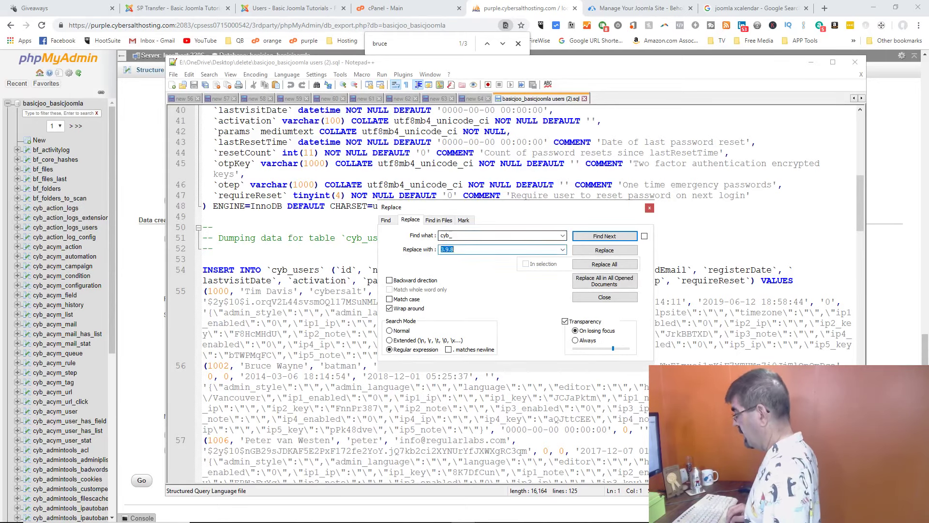
type("cybb_")
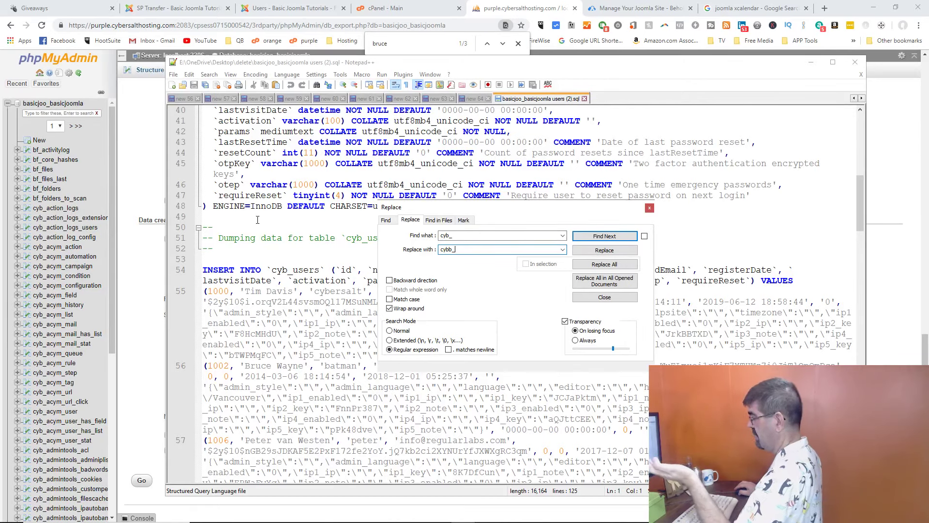
left_click(604, 264)
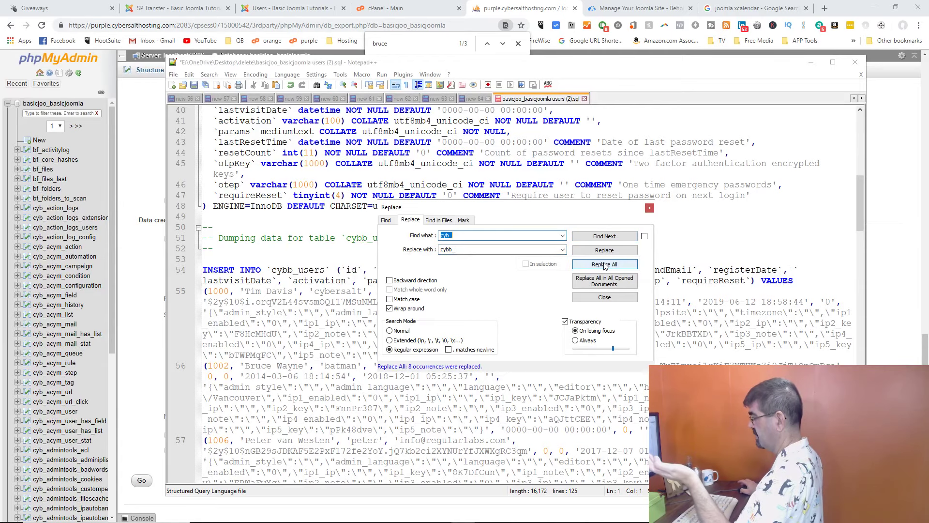
left_click(605, 297)
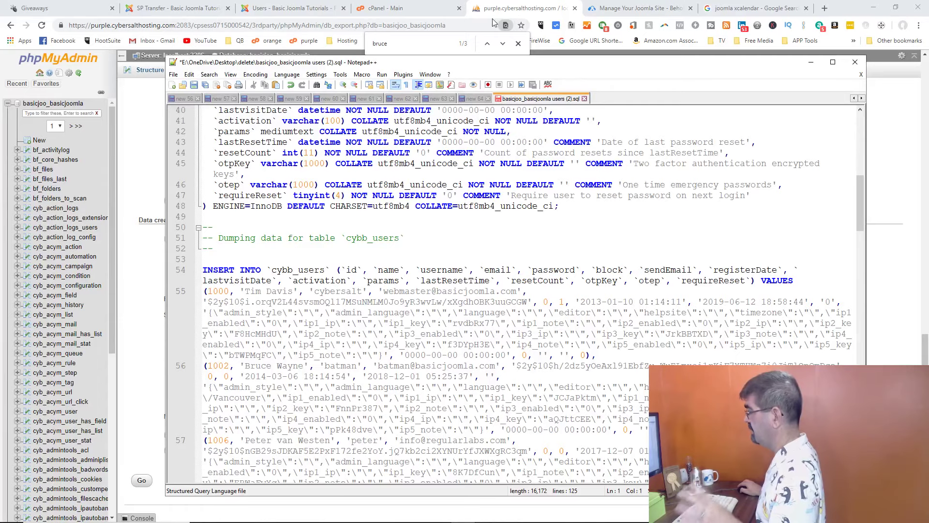
Step: Return to the basicjoo_basicjoomla table list in phpMyAdmin and choose Empty on cyb_users
left_click(504, 9)
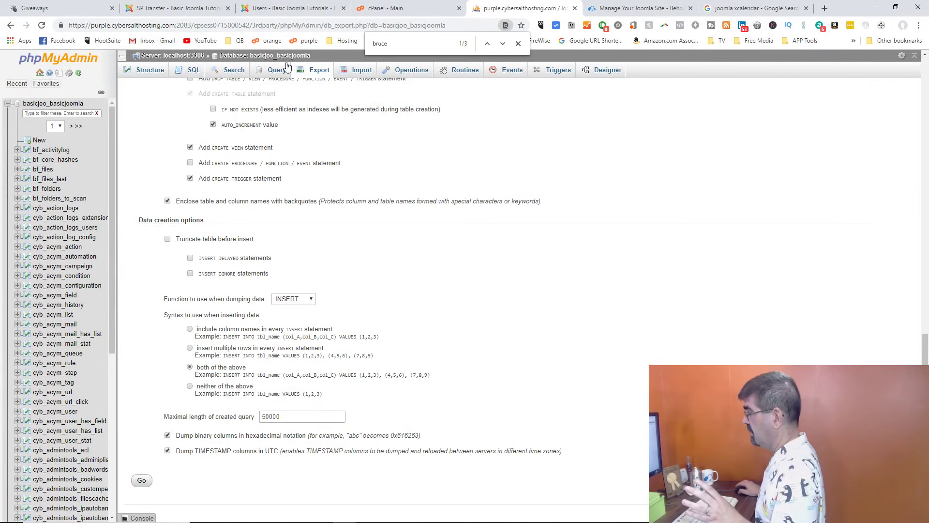
left_click(263, 57)
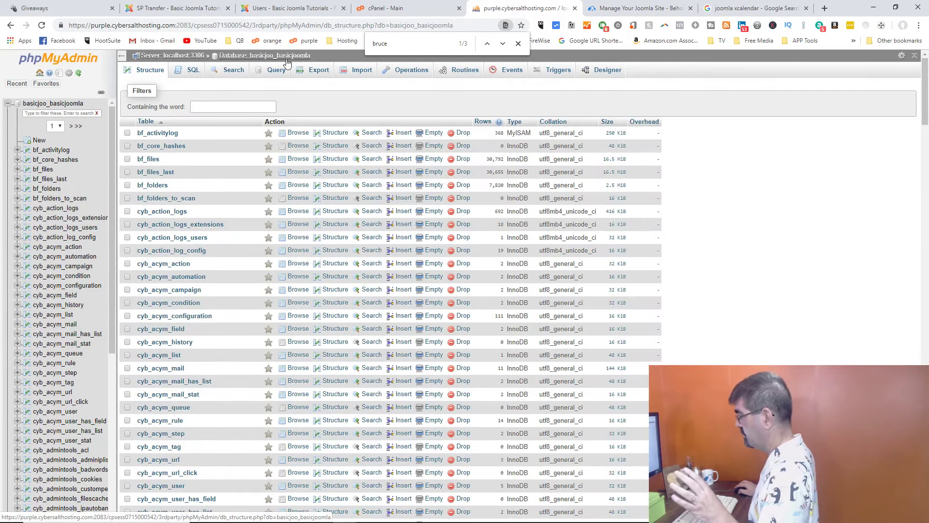
scroll(290, 240, "down", 20)
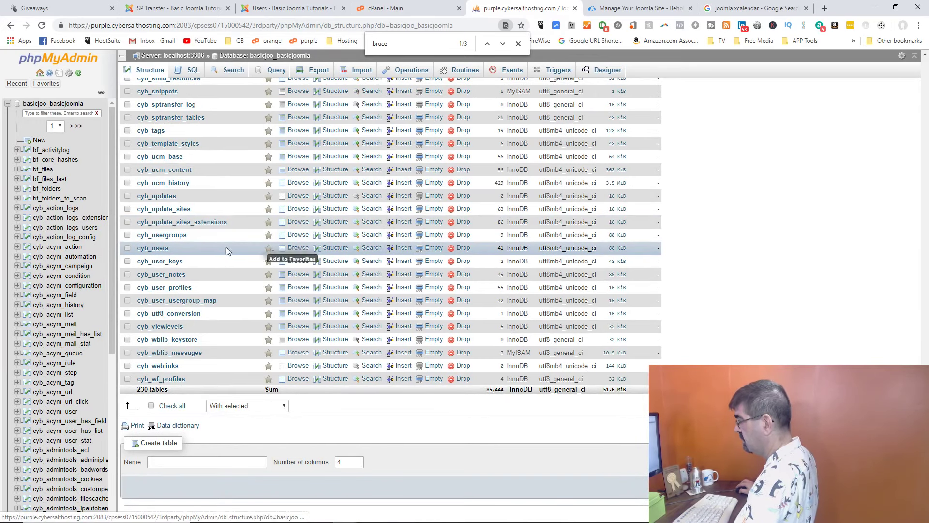
left_click(429, 252)
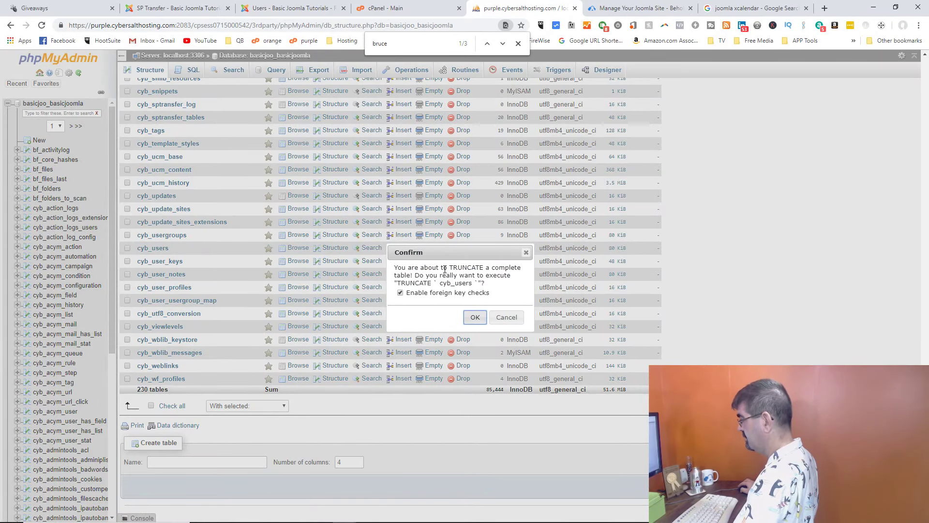
Step: Confirm truncating cyb_users to 0 rows, then switch to the Joomla Users tab
left_click(473, 318)
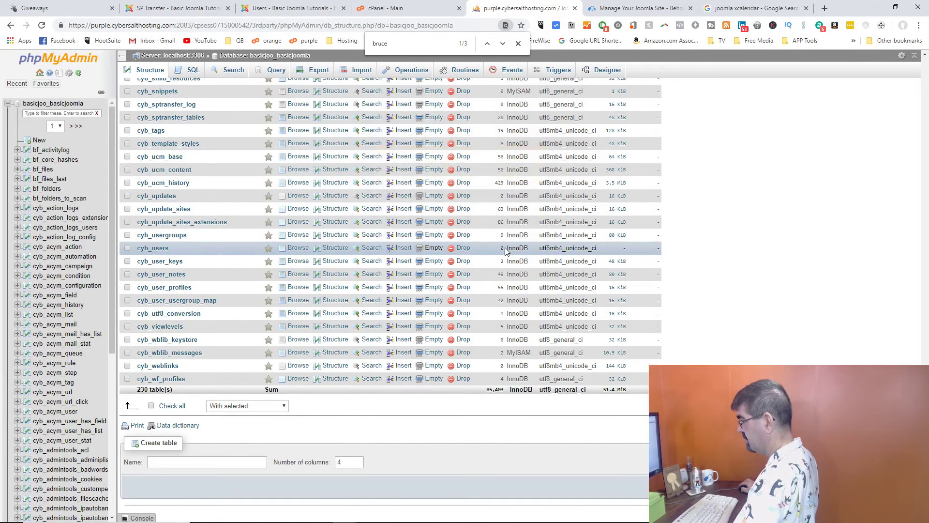
left_click(263, 12)
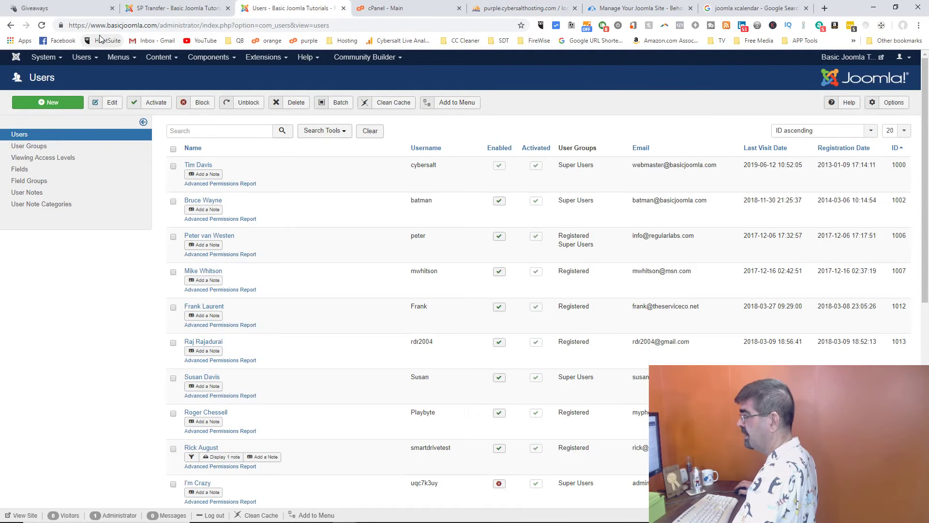
Step: Reload the Joomla Users page, confirming form resubmission, then go back
left_click(43, 25)
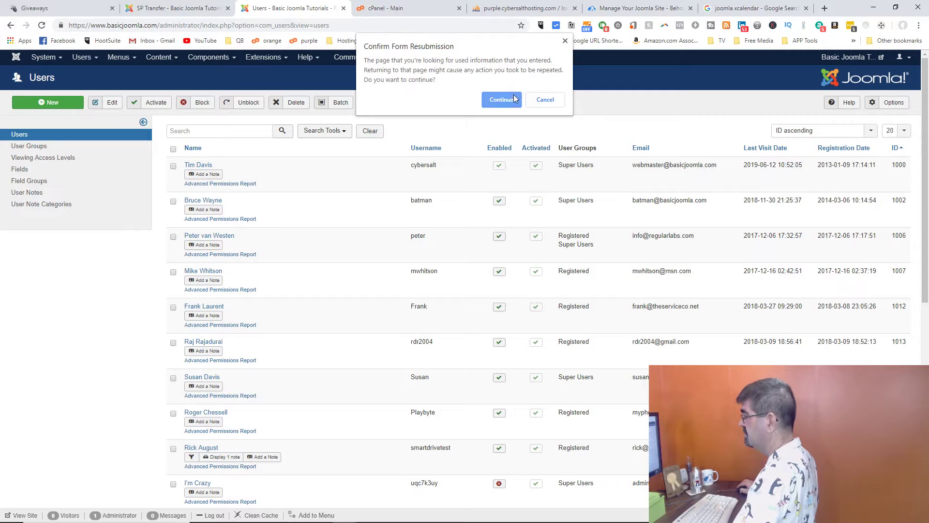
key("Return")
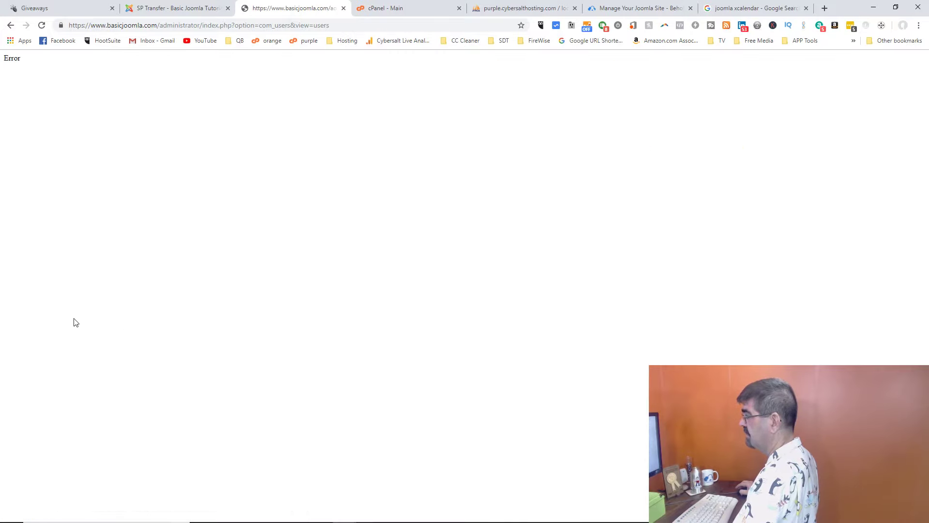
left_click(10, 26)
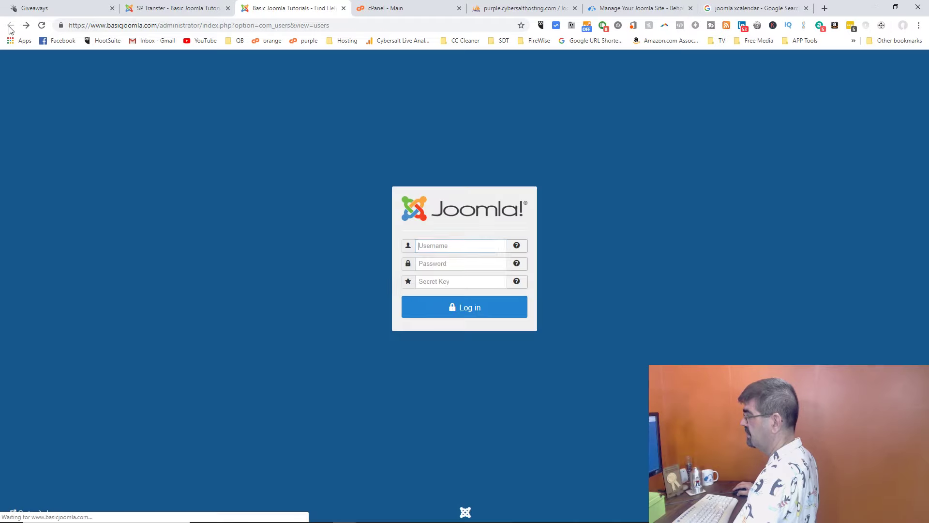
Step: Attempt the administrator login, which fails with 'Unable to connect to authentication service.'
left_click(471, 313)
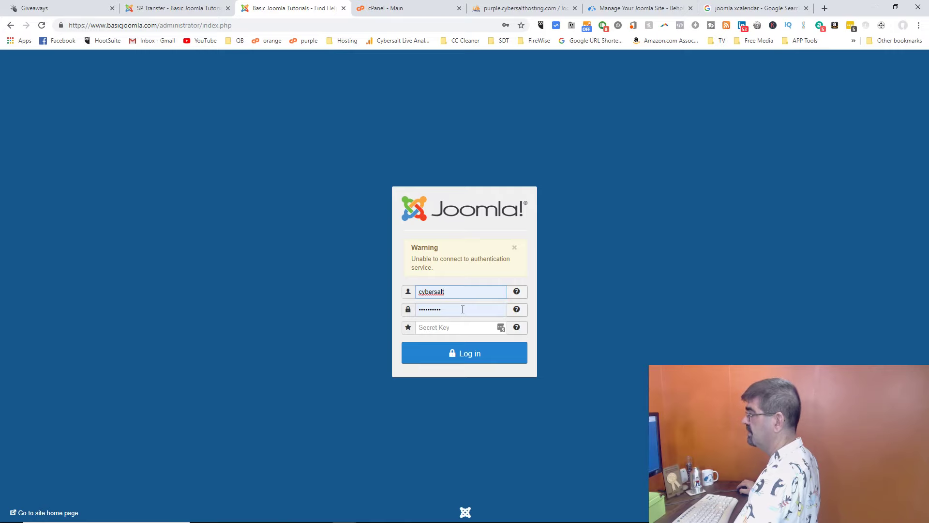
double_click(463, 309)
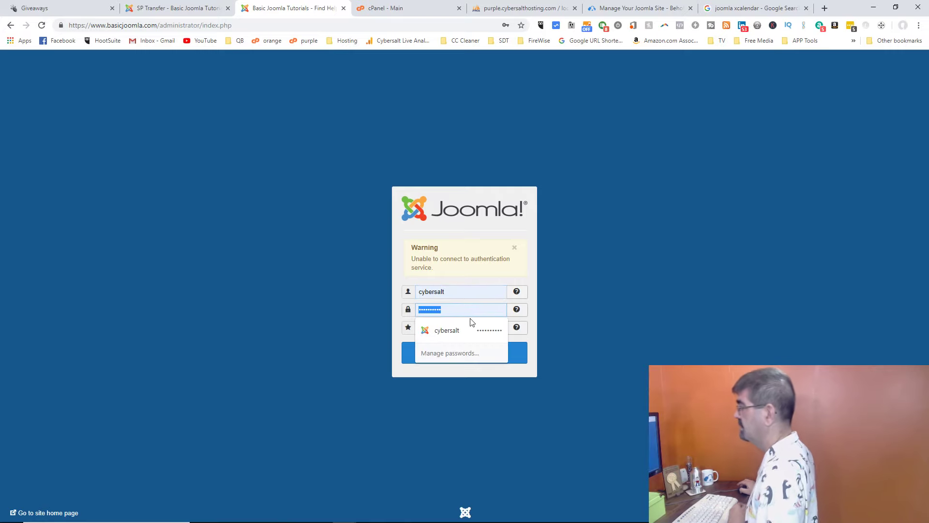
left_click(40, 9)
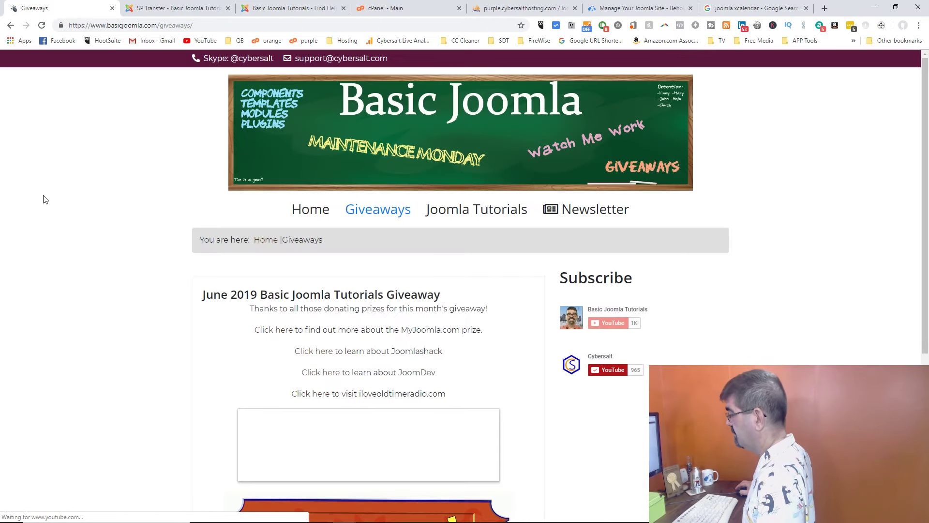
left_click(189, 8)
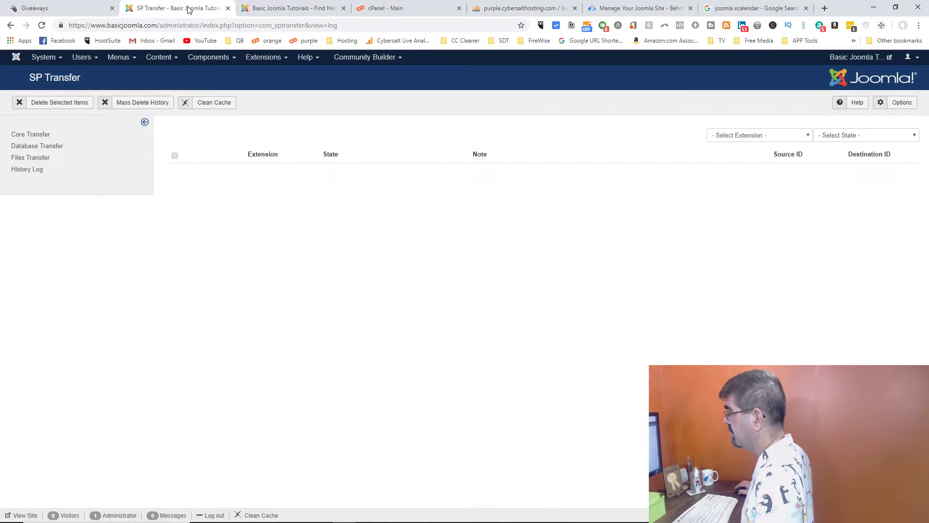
left_click(277, 8)
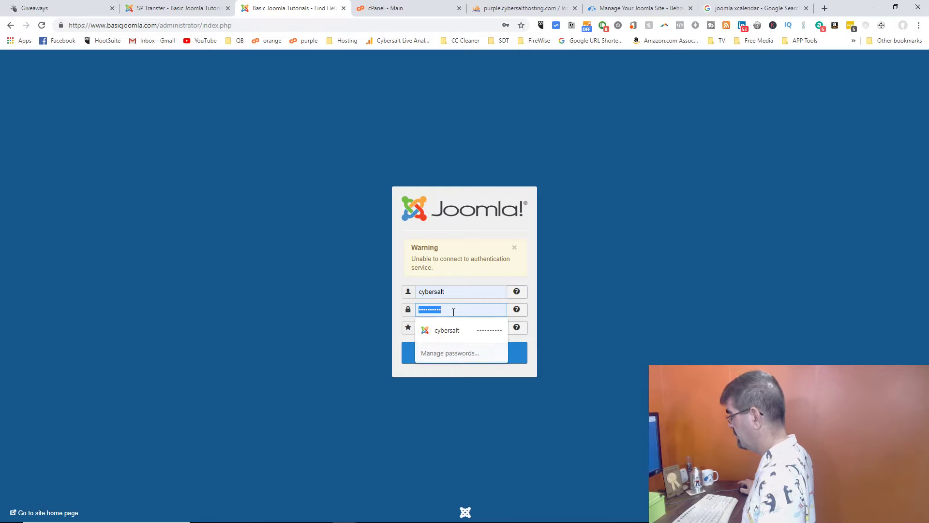
left_click(602, 278)
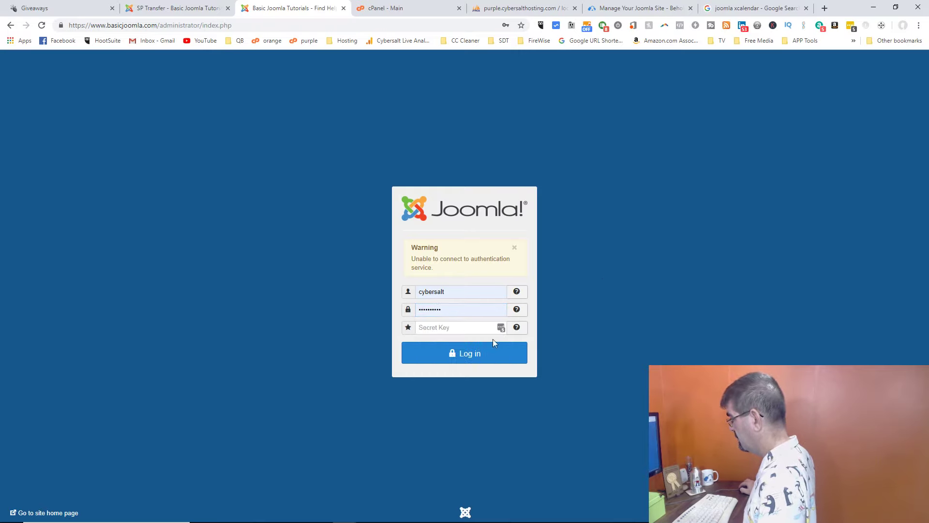
left_click(486, 354)
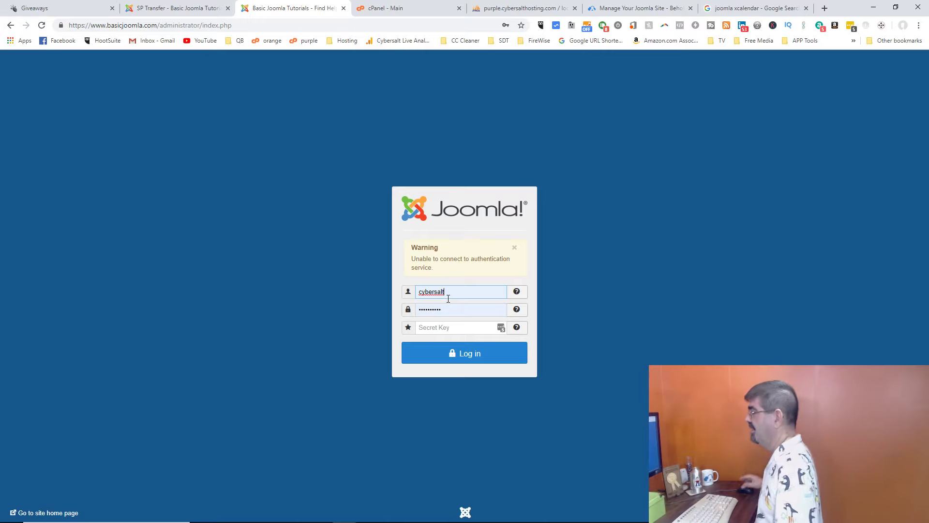
Step: Import basicjoo_basicjoomla users (2).sql from the Desktop delete folder; it hits error #1050
left_click(510, 12)
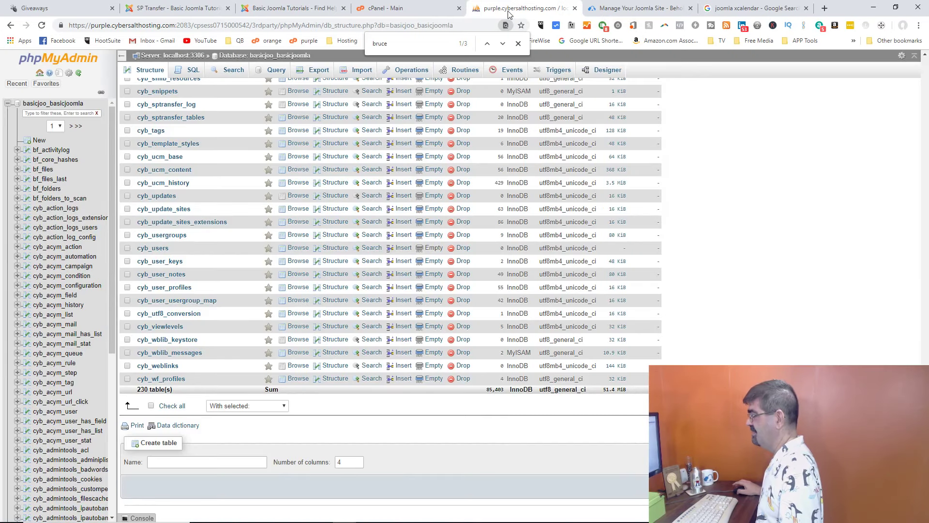
left_click(361, 70)
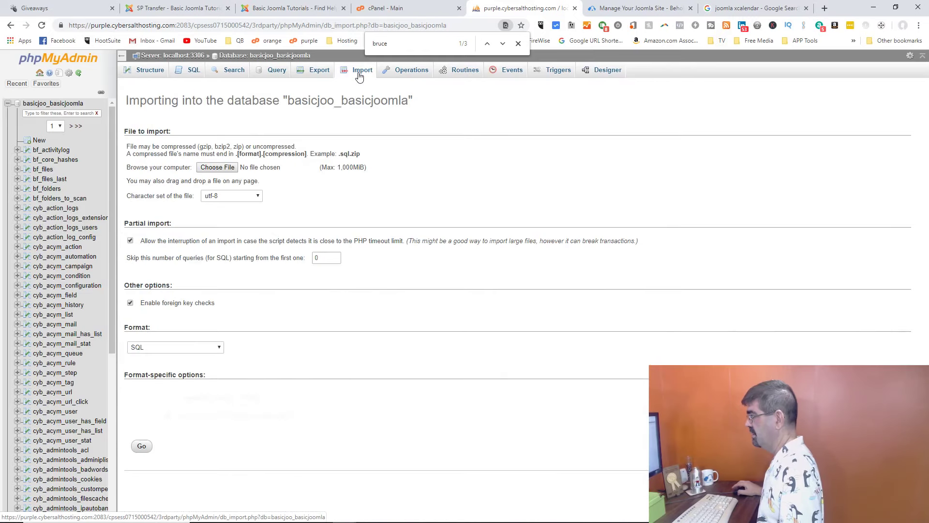
left_click(233, 167)
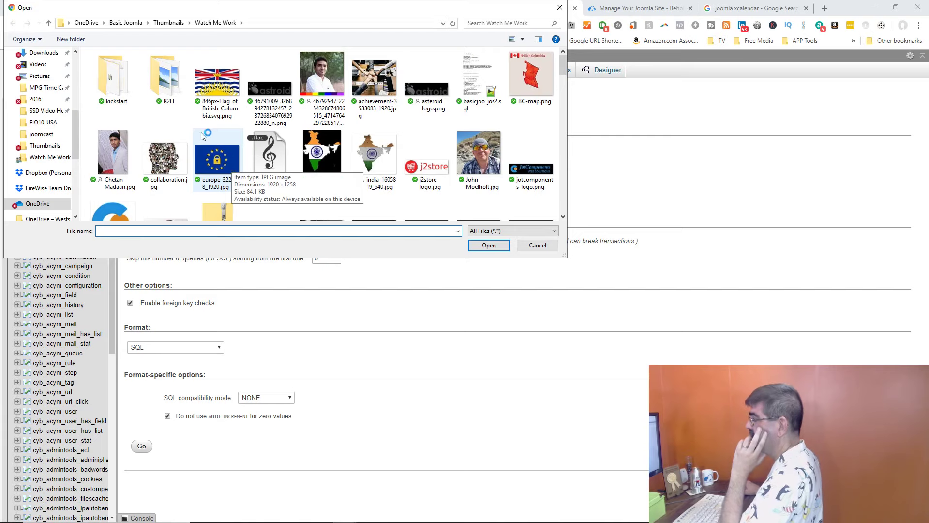
left_click_drag(76, 117, 83, 61)
left_click(53, 83)
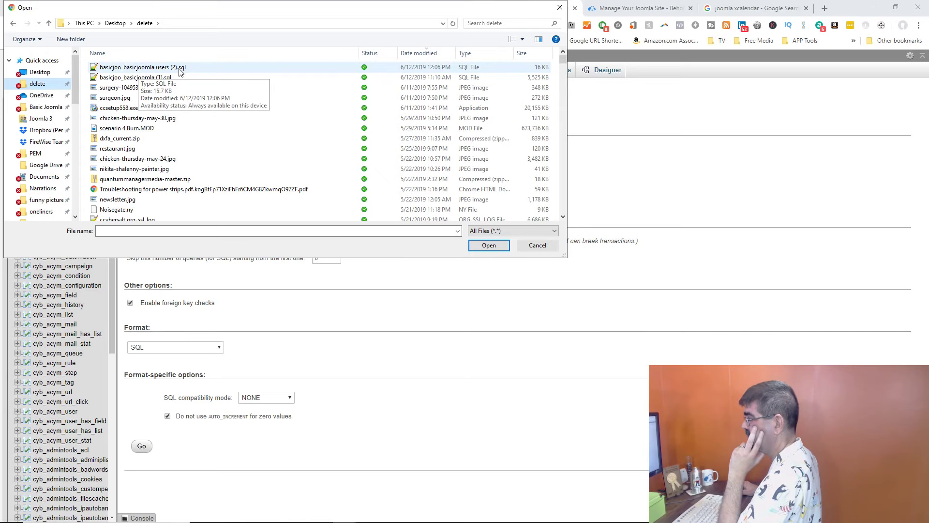
mouse_move(551, 522)
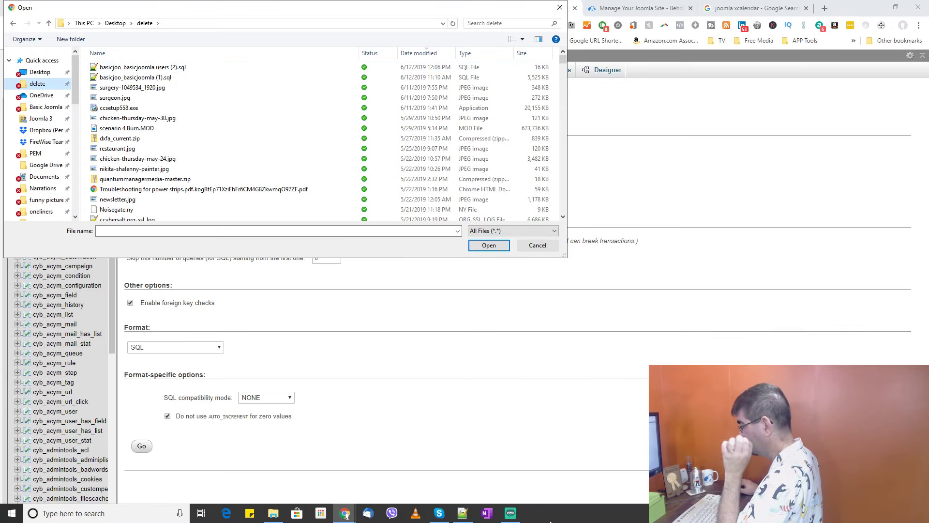
left_click(464, 515)
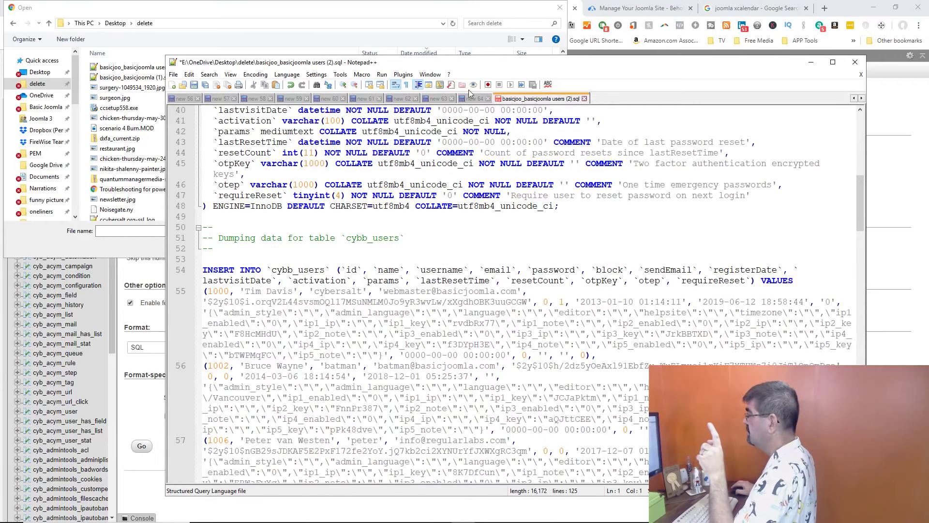
left_click(390, 13)
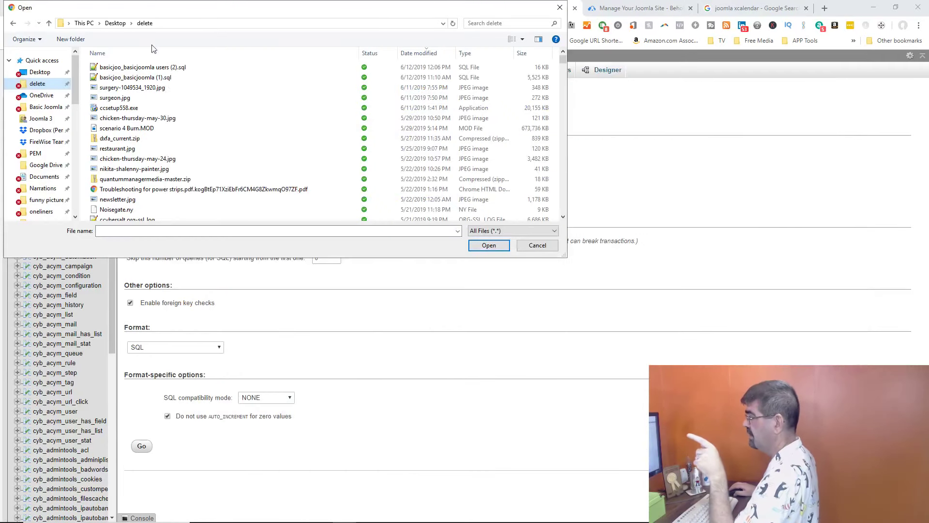
left_click(169, 69)
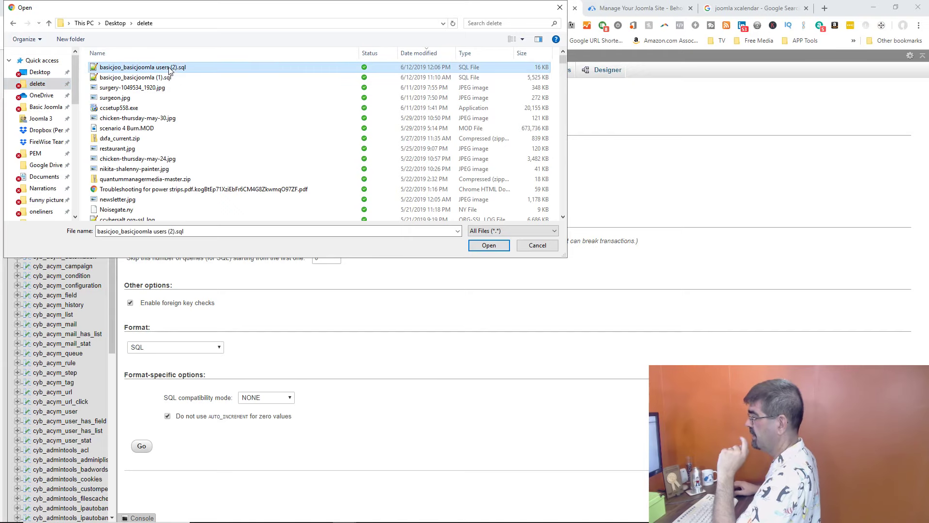
left_click(488, 246)
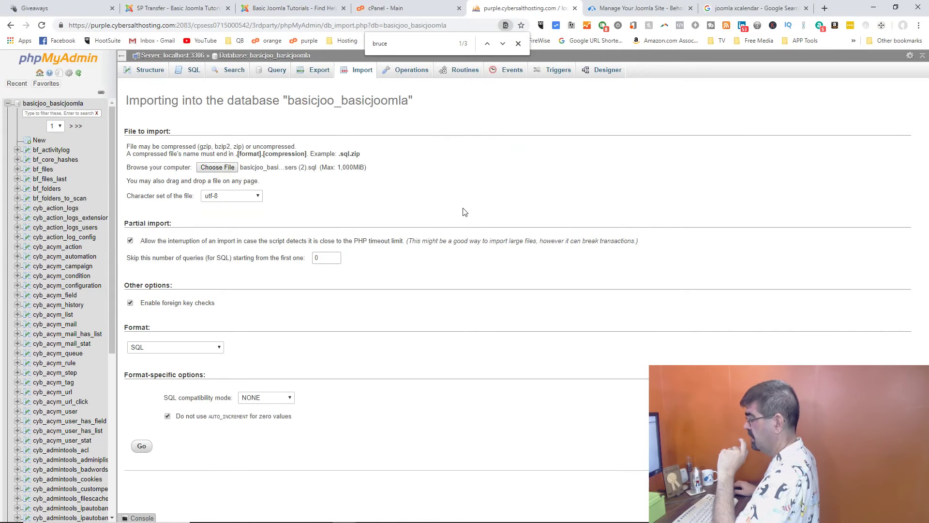
left_click(140, 448)
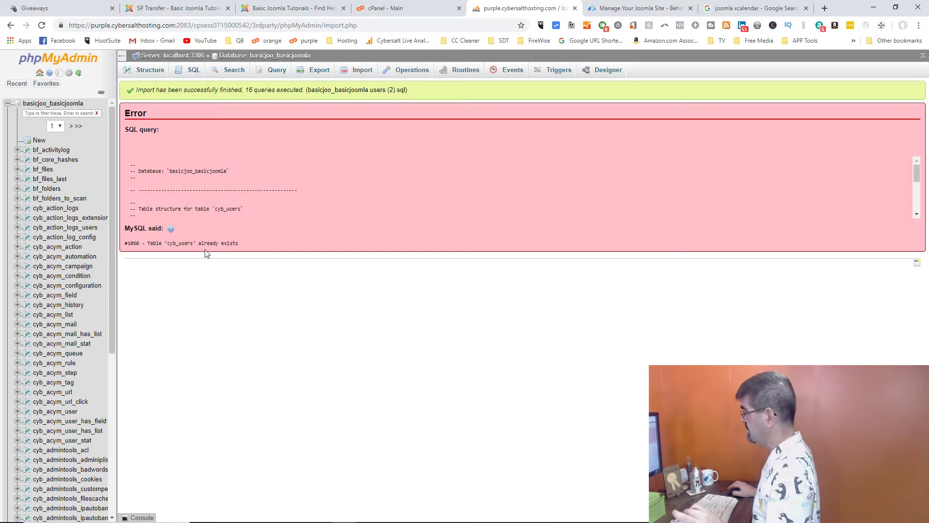
Step: Browse the cyb_users table in basicjoo_basicjoomla to confirm it holds no rows
left_click_drag(918, 175, 916, 206)
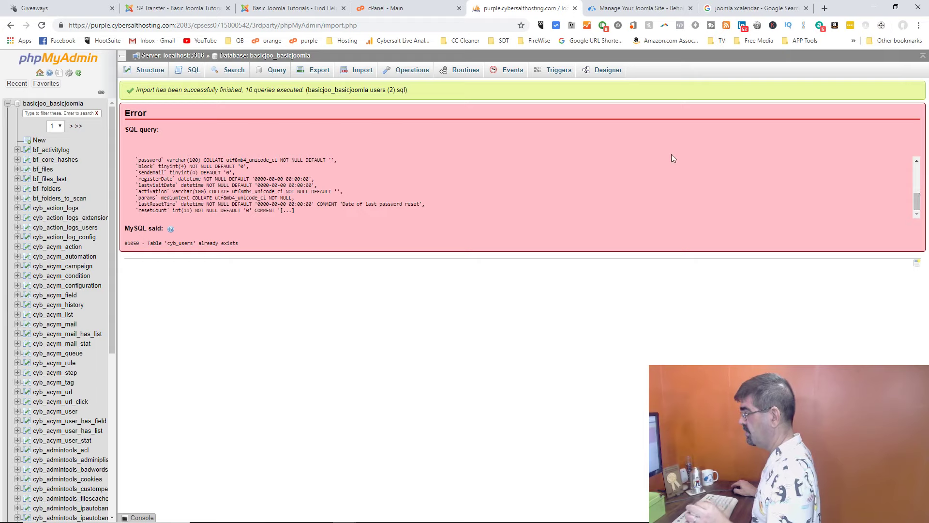
left_click(272, 56)
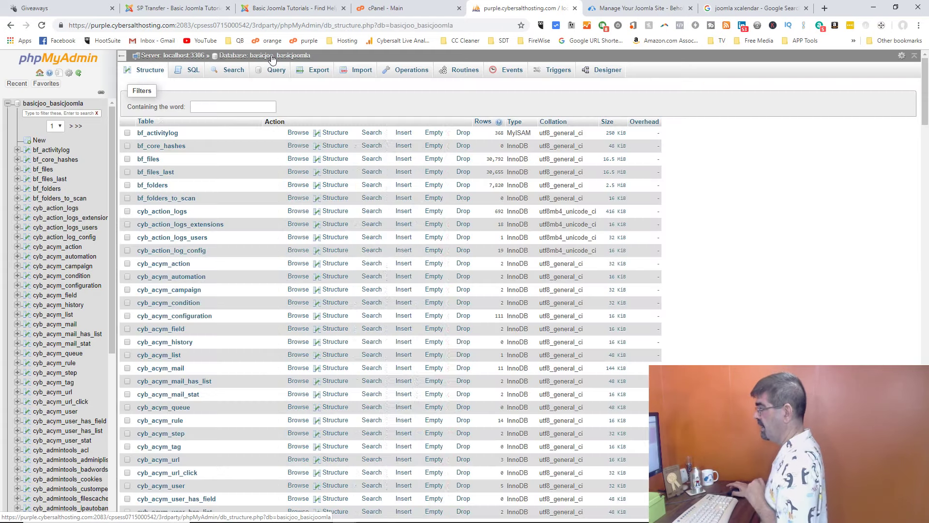
scroll(310, 164, "down", 15)
scroll(317, 174, "down", 5)
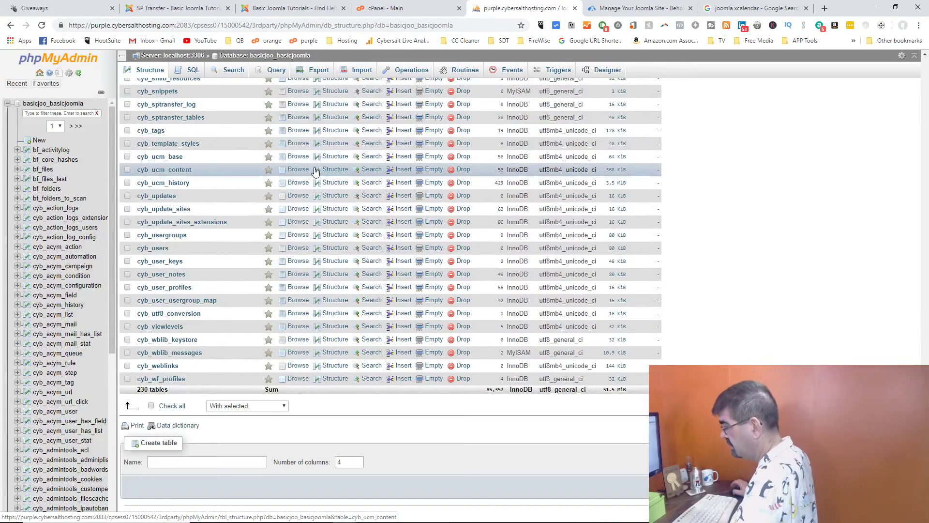
left_click(297, 253)
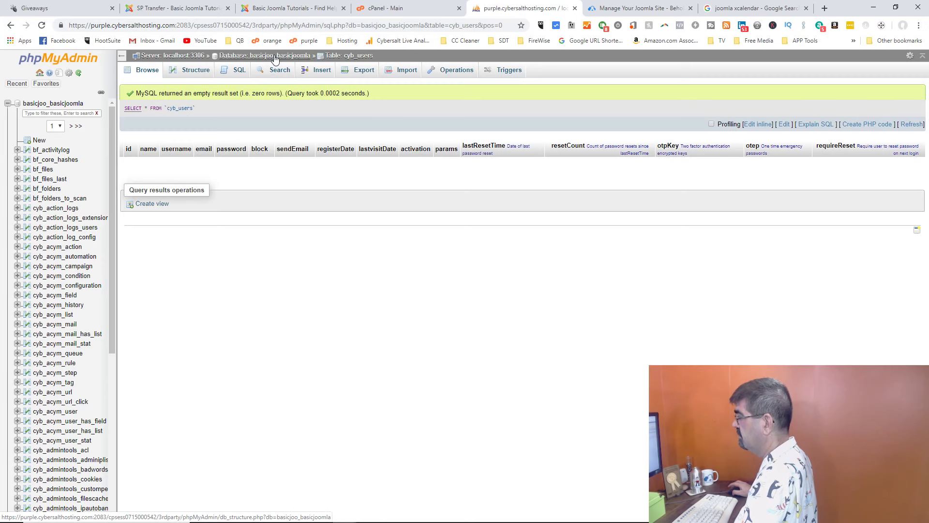
Step: Drop the cyb_users table from the table list, leaving 229 tables
left_click(274, 57)
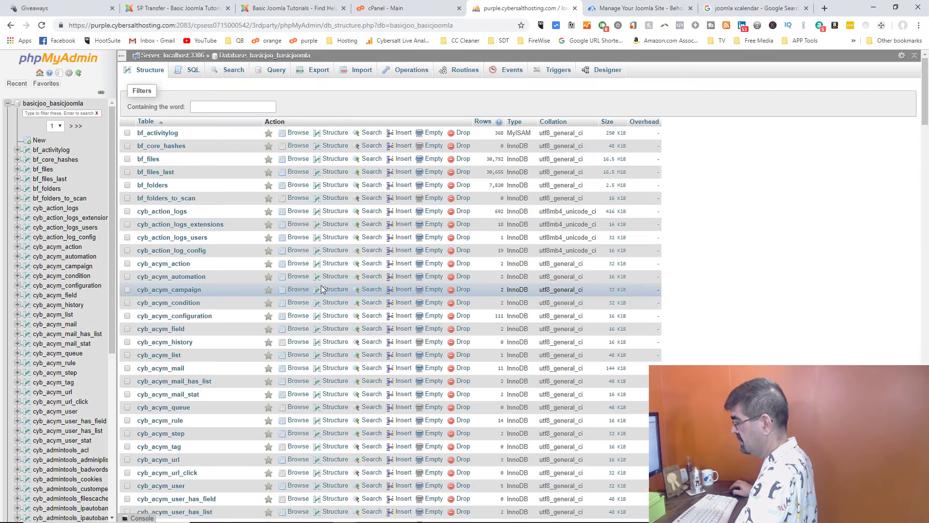
scroll(322, 289, "down", 20)
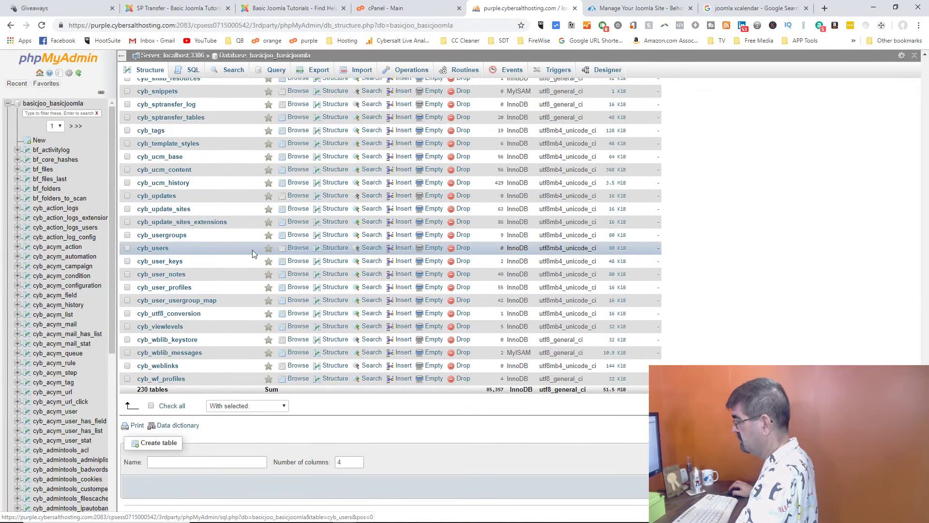
left_click(461, 249)
left_click(483, 314)
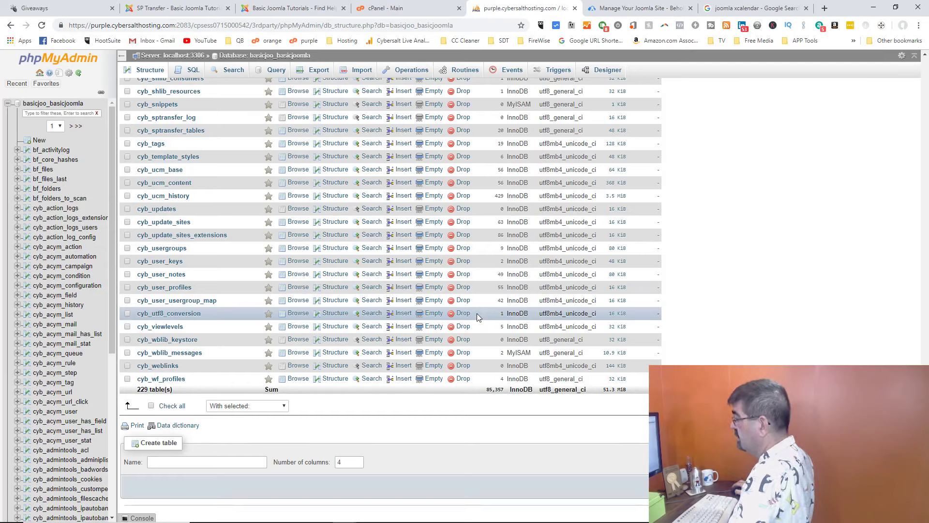
Step: Close the edited users SQL file in Notepad++ without saving the cybb_ changes
mouse_move(513, 521)
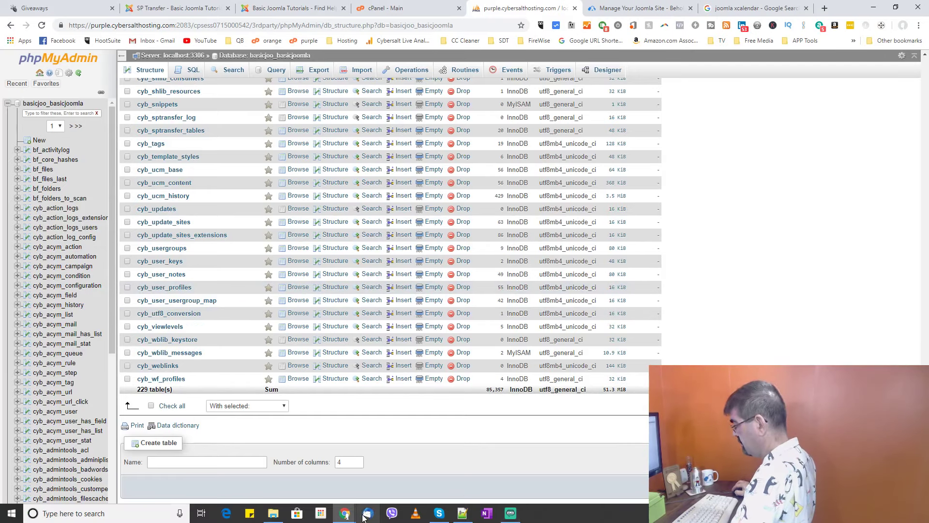
mouse_move(466, 518)
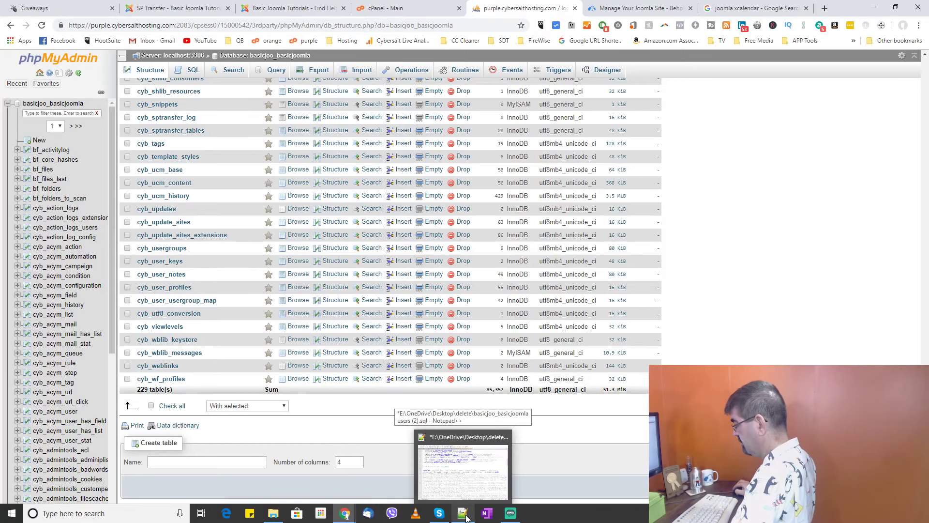
left_click(466, 518)
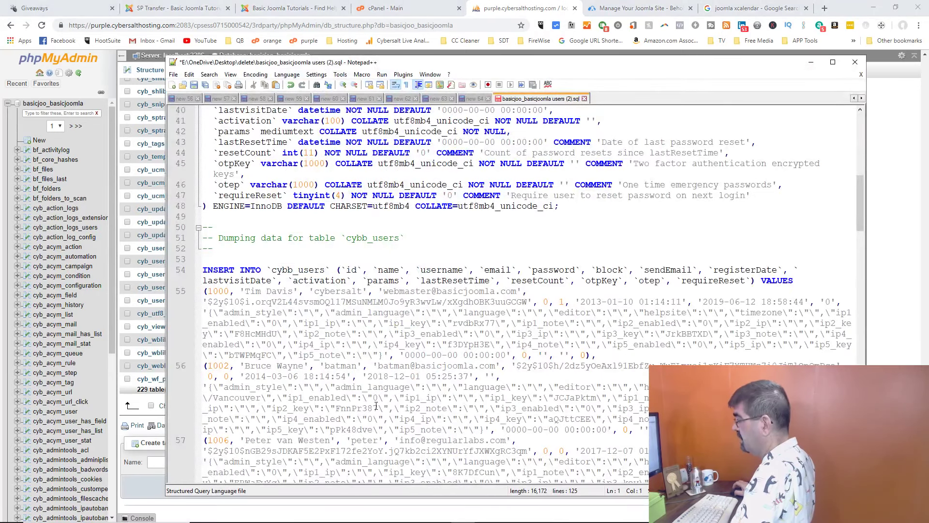
scroll(376, 406, "up", 4)
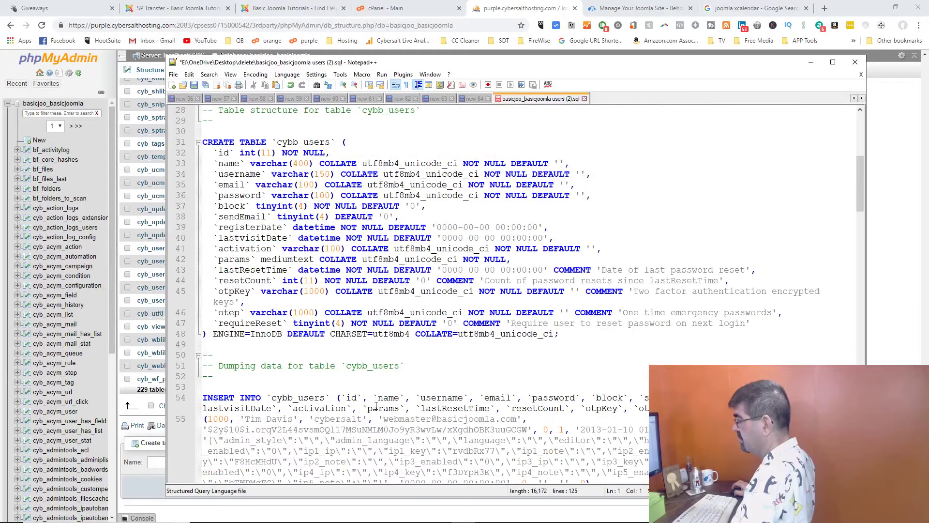
scroll(376, 406, "up", 1)
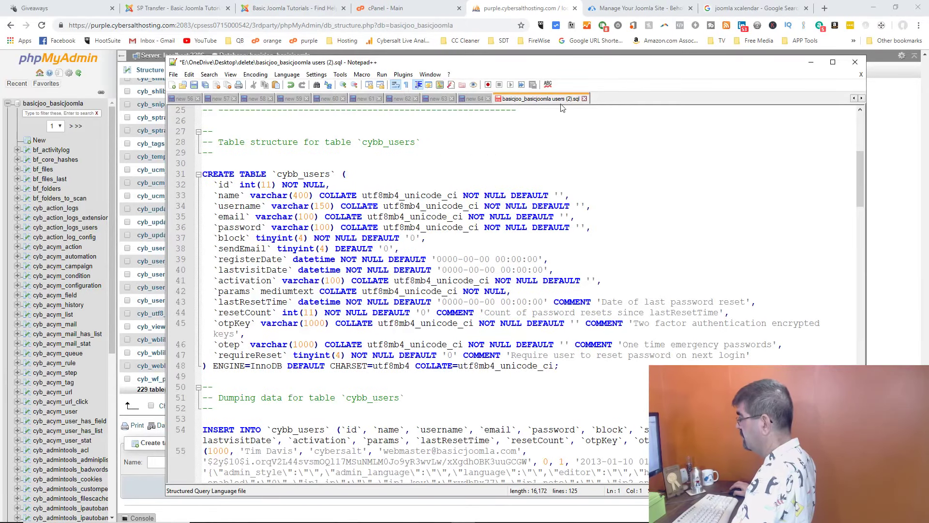
left_click(584, 99)
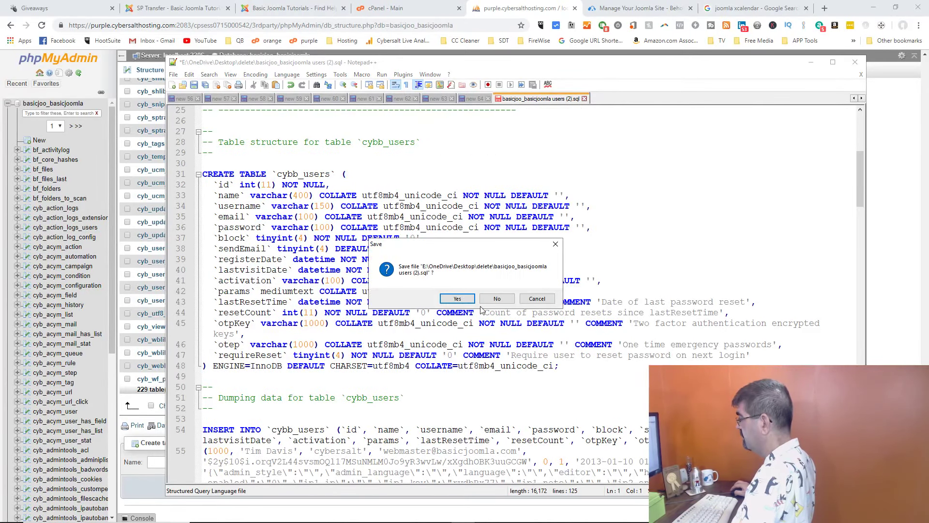
left_click(499, 299)
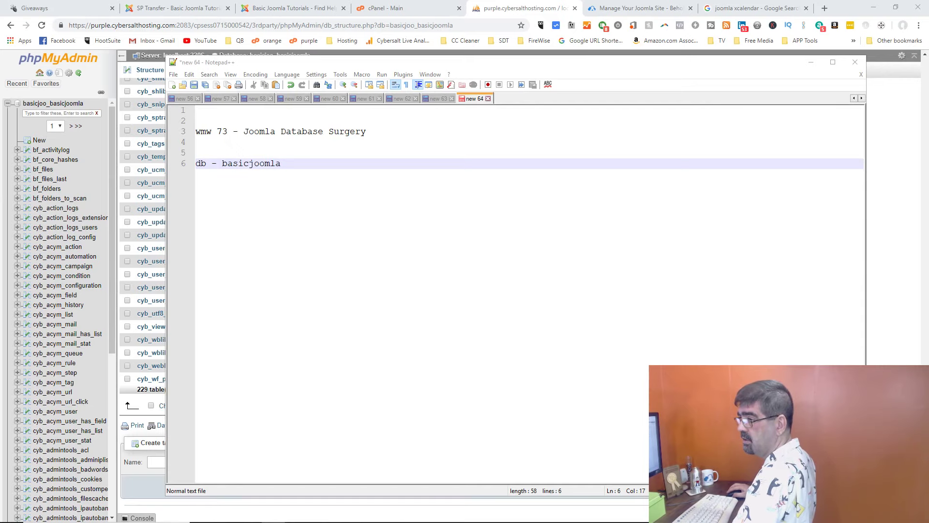
Step: Reopen basicjoo_basicjoomla users (2).sql from the date-sorted delete folder
left_click_drag(0, 55, 482, 52)
left_click(753, 139)
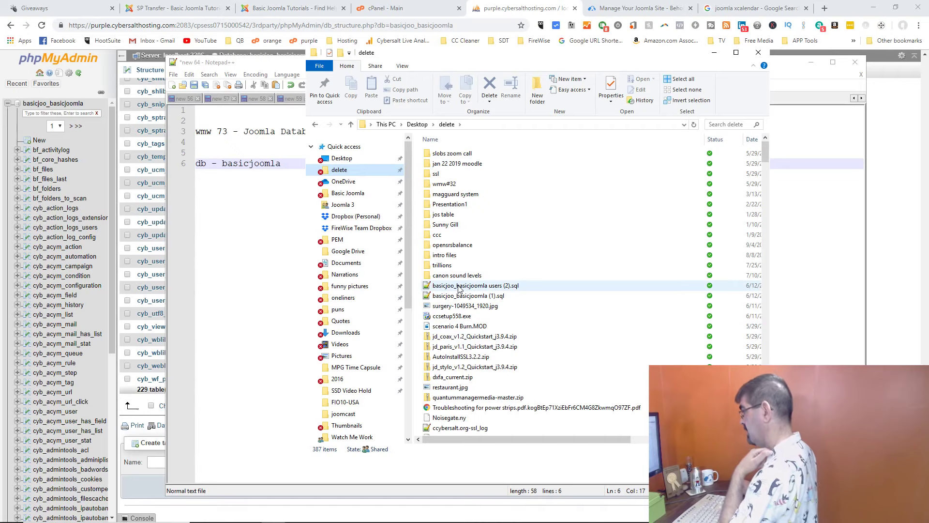
double_click(458, 288)
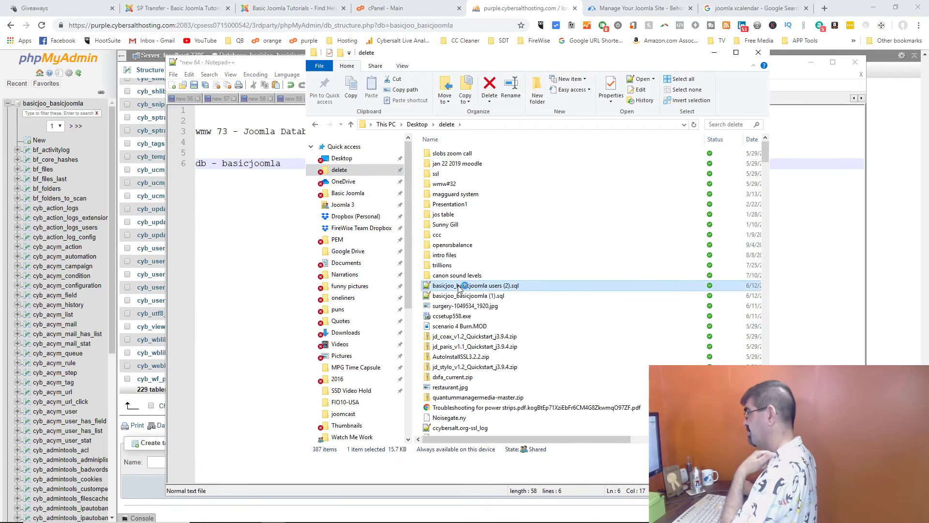
scroll(343, 193, "down", 1)
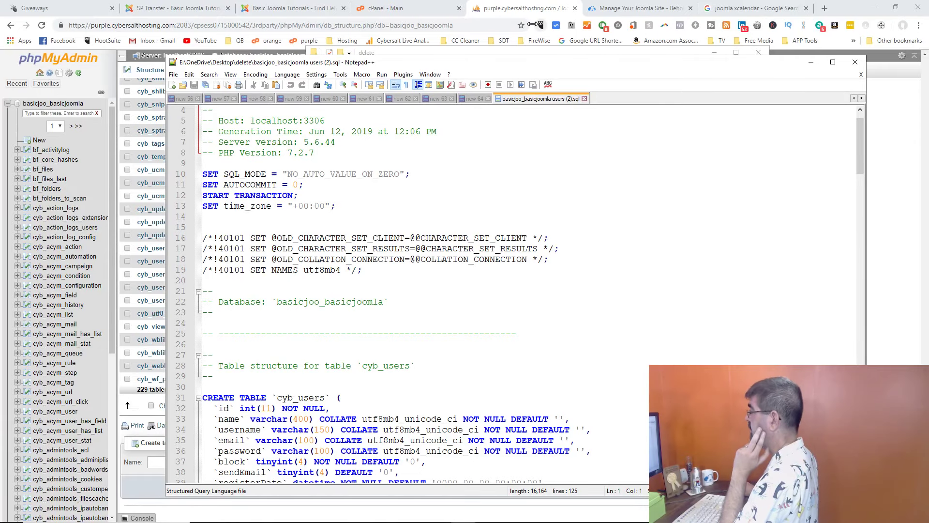
left_click(515, 52)
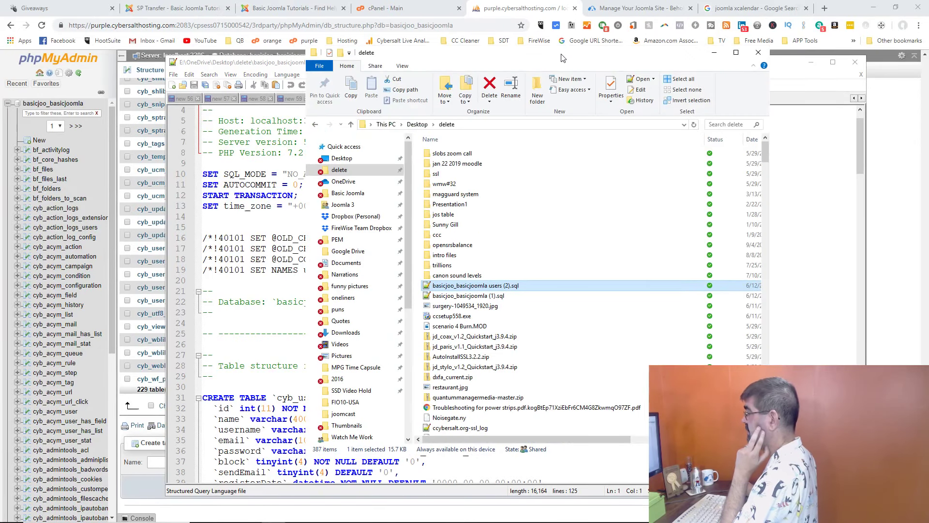
left_click(714, 53)
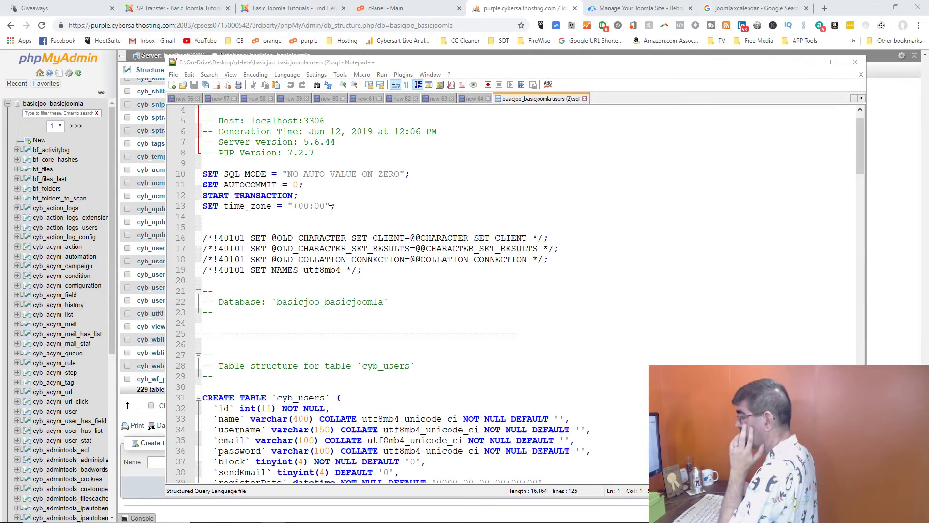
Step: Select the whole CREATE TABLE statement, then return to the phpMyAdmin database page
scroll(312, 196, "up", 1)
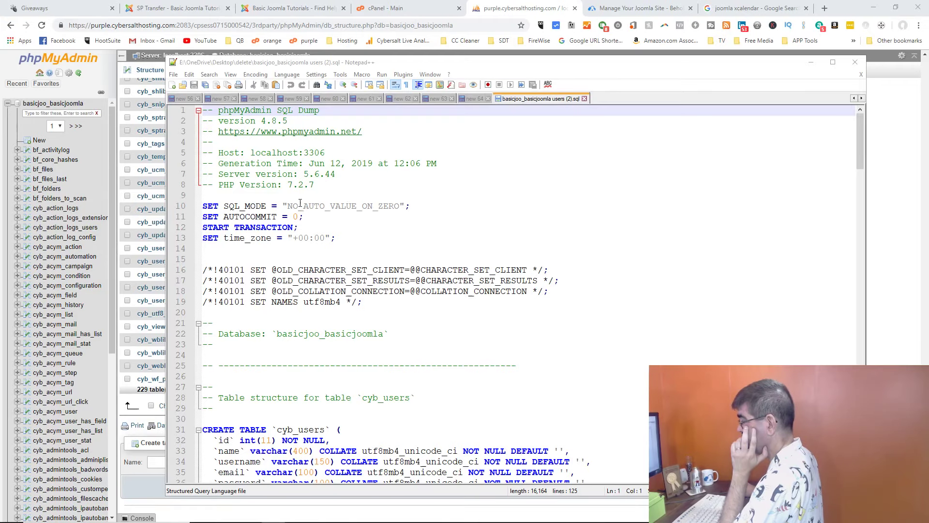
scroll(300, 204, "down", 3)
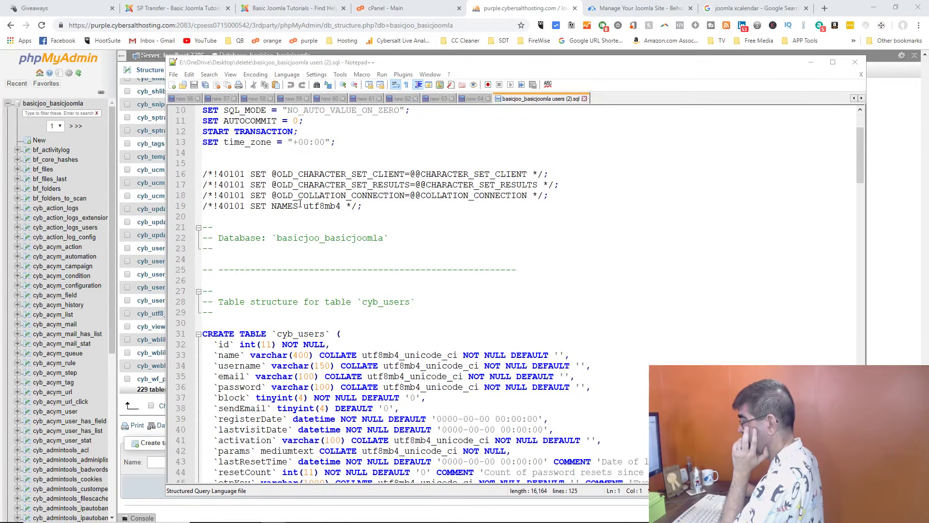
scroll(300, 203, "down", 6)
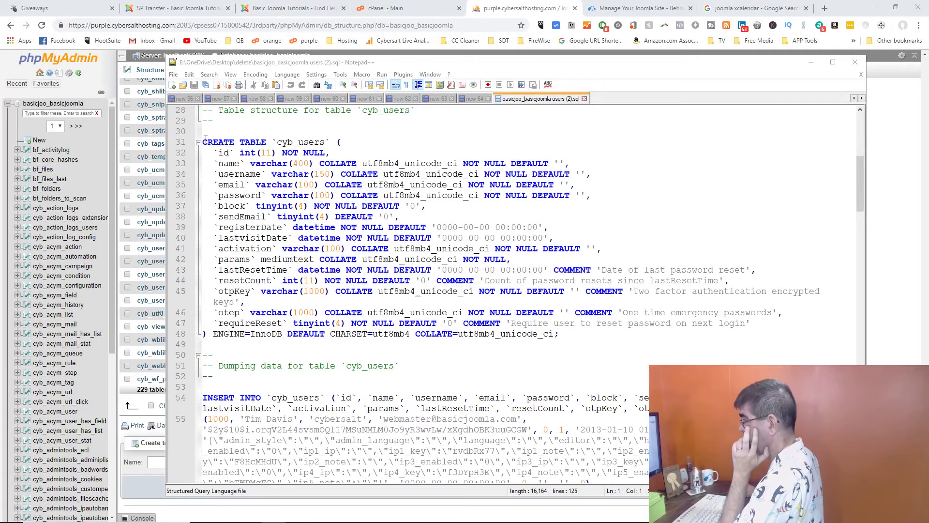
left_click_drag(205, 141, 595, 338)
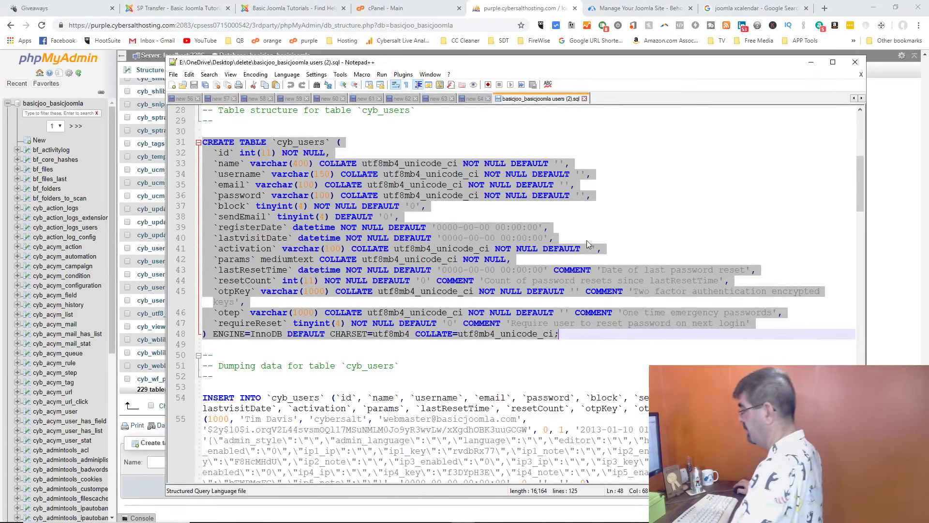
left_click(299, 9)
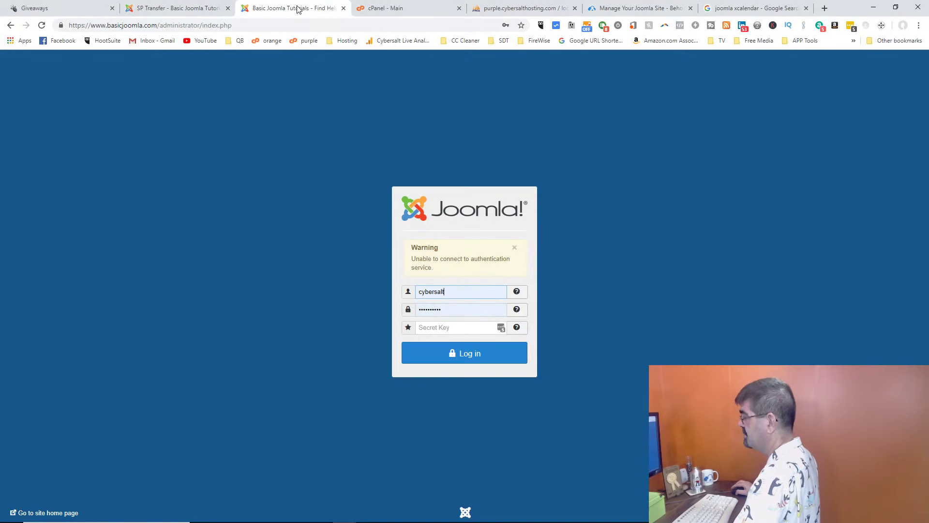
left_click(520, 10)
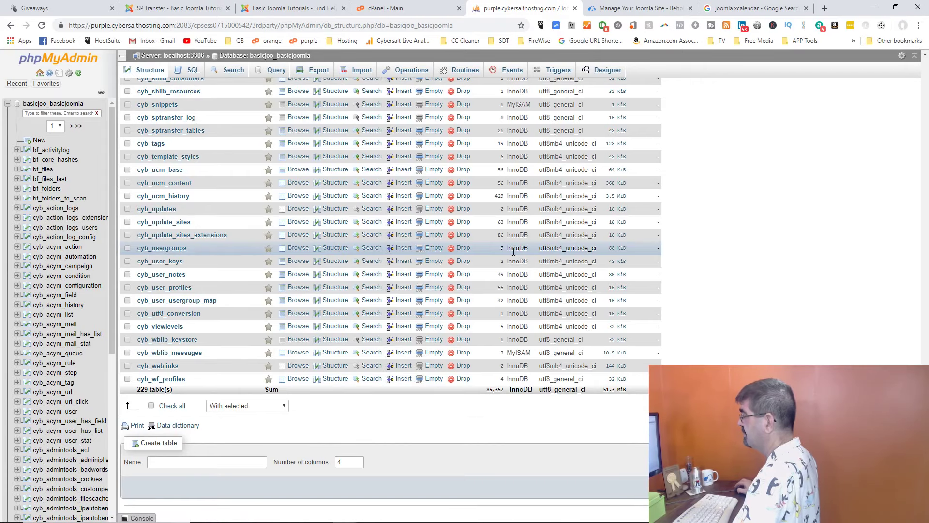
Step: Import basicjoo_basicjoomla users (2).sql into the database, completing all 16 queries successfully
left_click(315, 73)
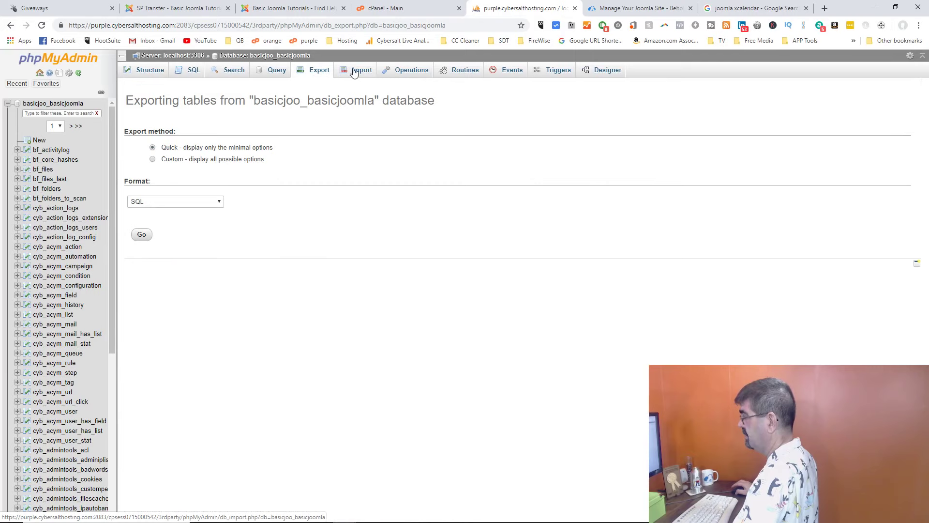
left_click(355, 71)
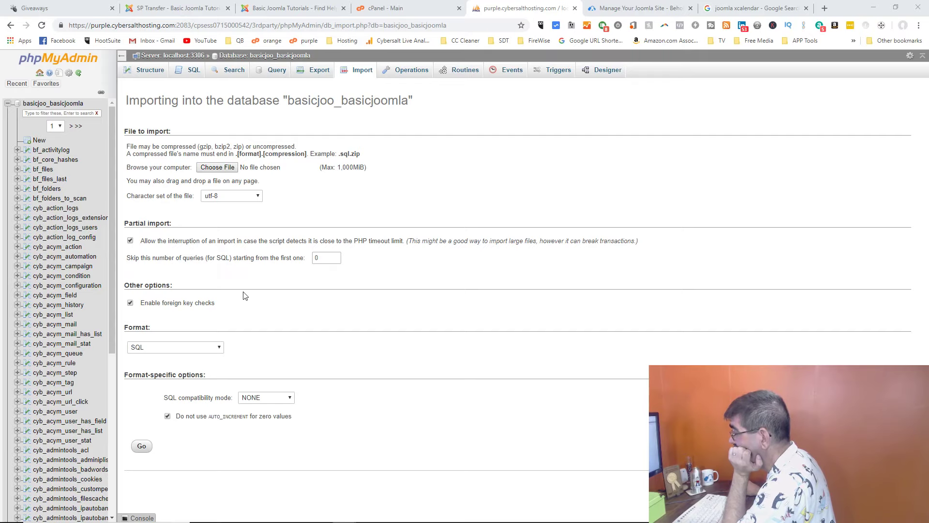
left_click(216, 168)
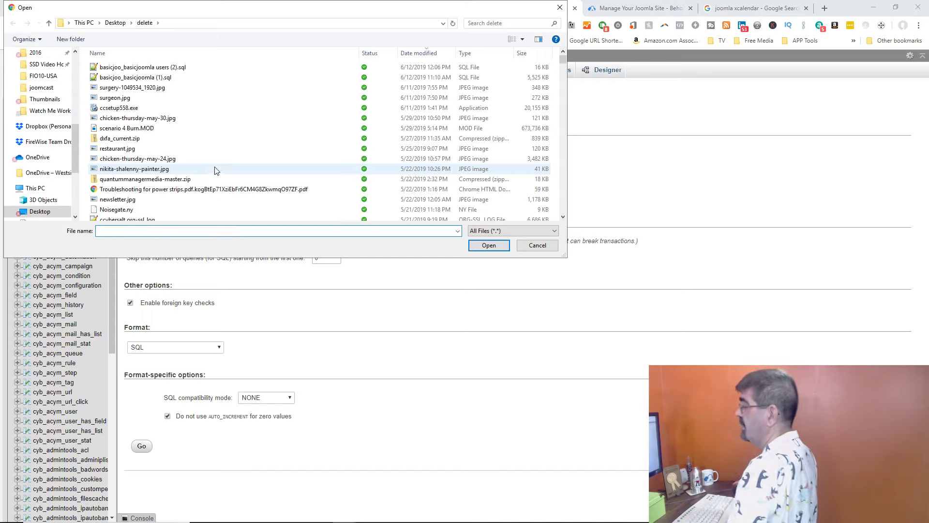
left_click(171, 67)
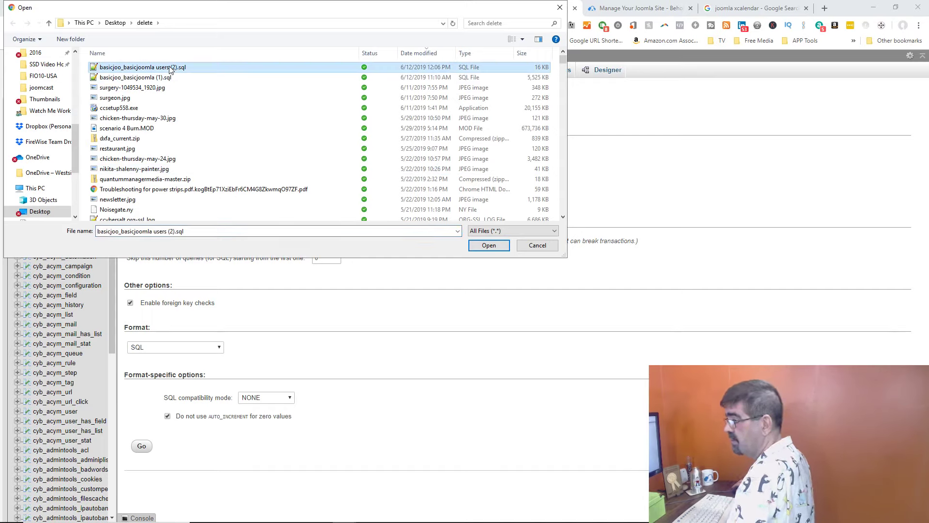
left_click(488, 246)
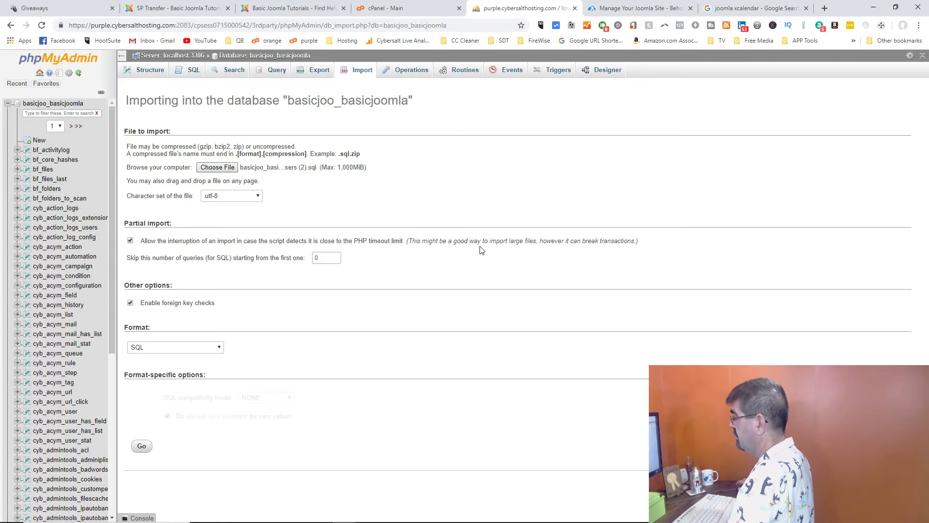
left_click(141, 446)
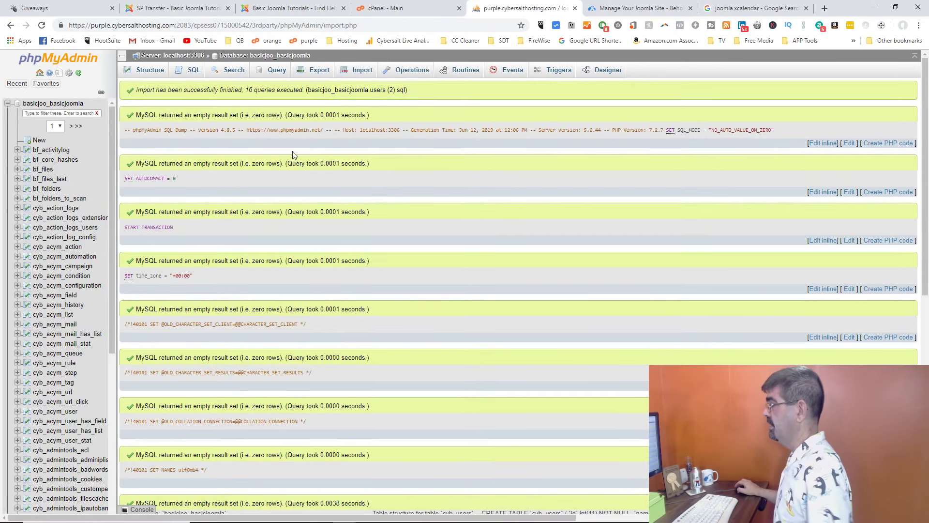
left_click(267, 56)
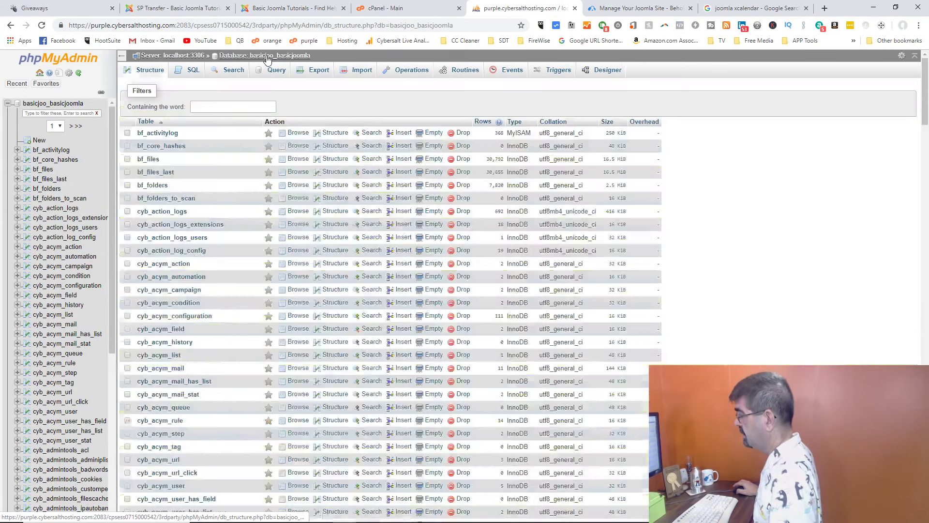
Step: Drop the re-imported cyb_users table, which held 41 rows, from basicjoo_basicjoomla
scroll(253, 271, "down", 20)
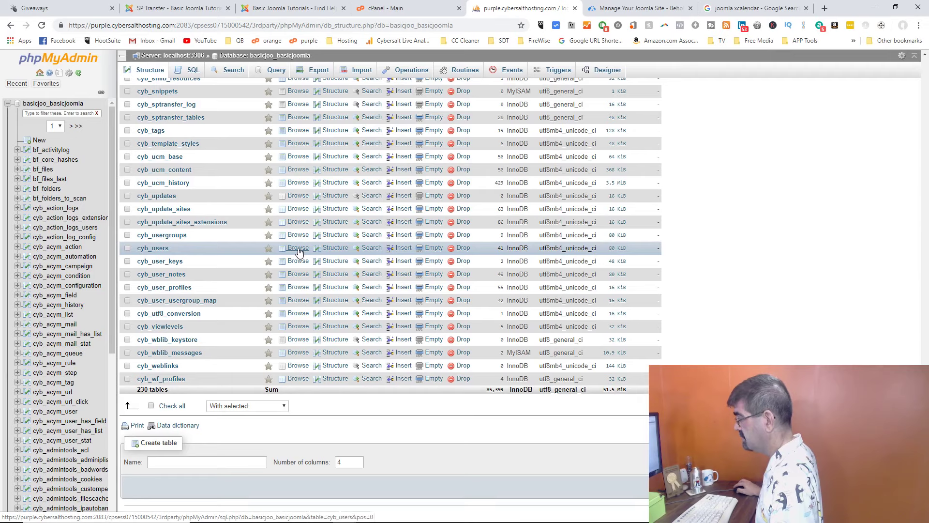
left_click(300, 252)
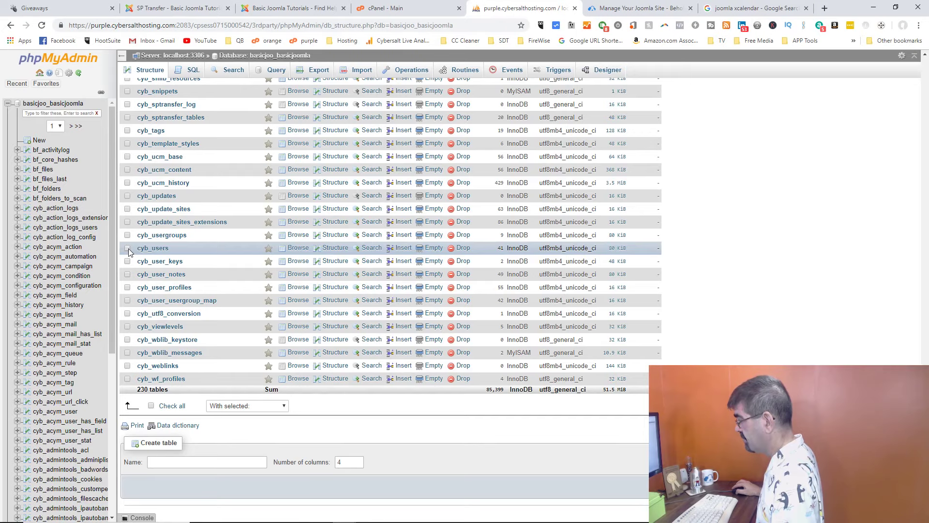
left_click(462, 252)
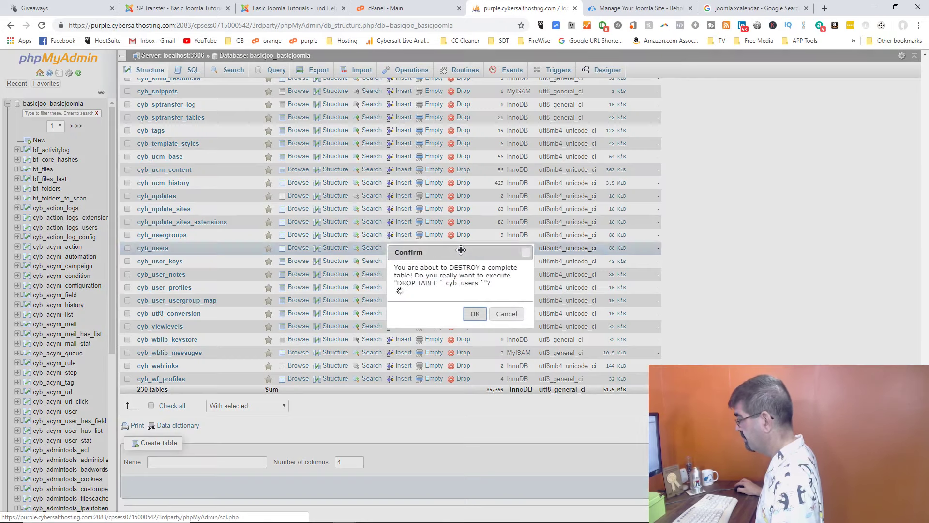
left_click(473, 313)
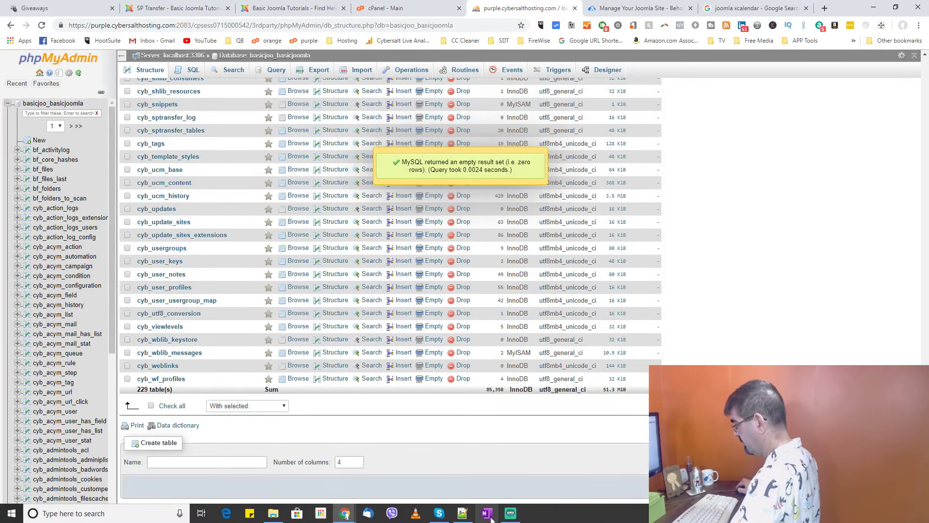
Step: Copy the CREATE TABLE `cyb_users` statement, lines 31–48, from the exported SQL file
left_click(470, 515)
left_click(612, 226)
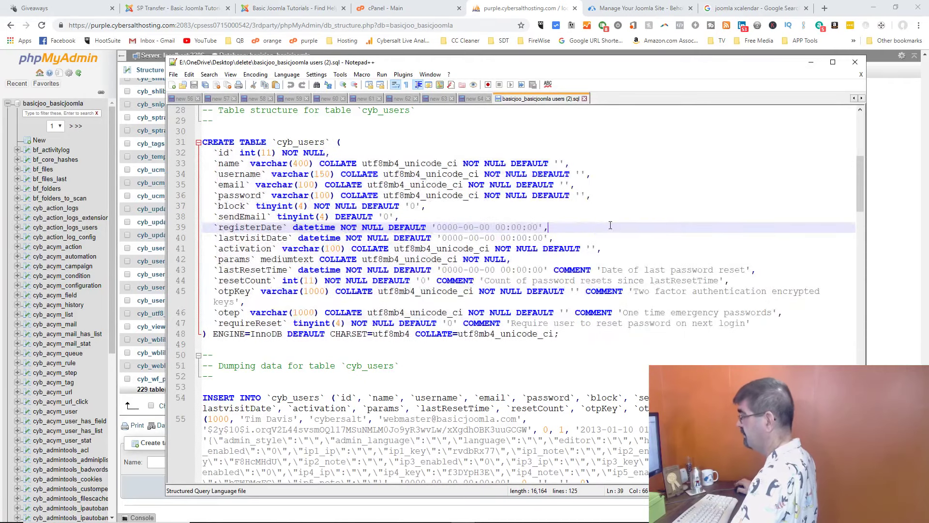
scroll(623, 227, "up", 5)
scroll(624, 228, "up", 4)
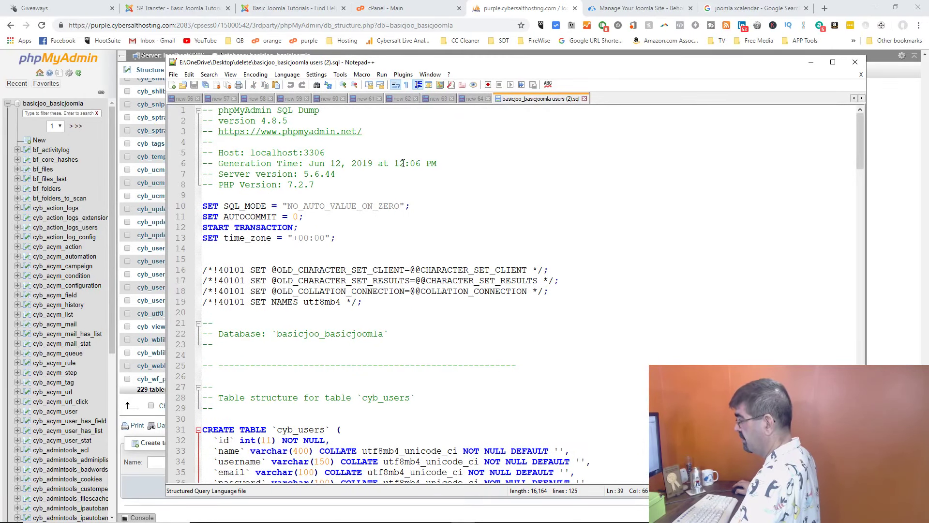
scroll(403, 163, "down", 6)
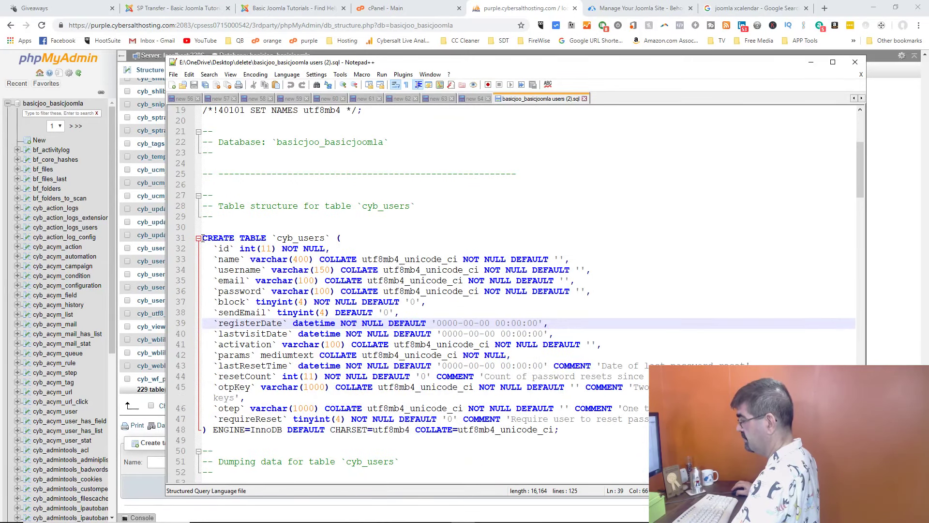
left_click_drag(203, 238, 575, 429)
scroll(605, 325, "down", 3)
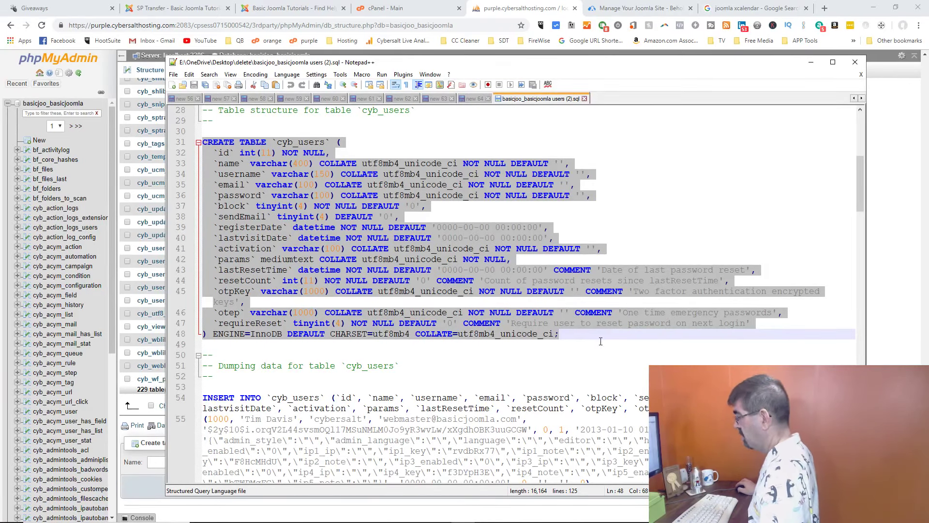
right_click(377, 196)
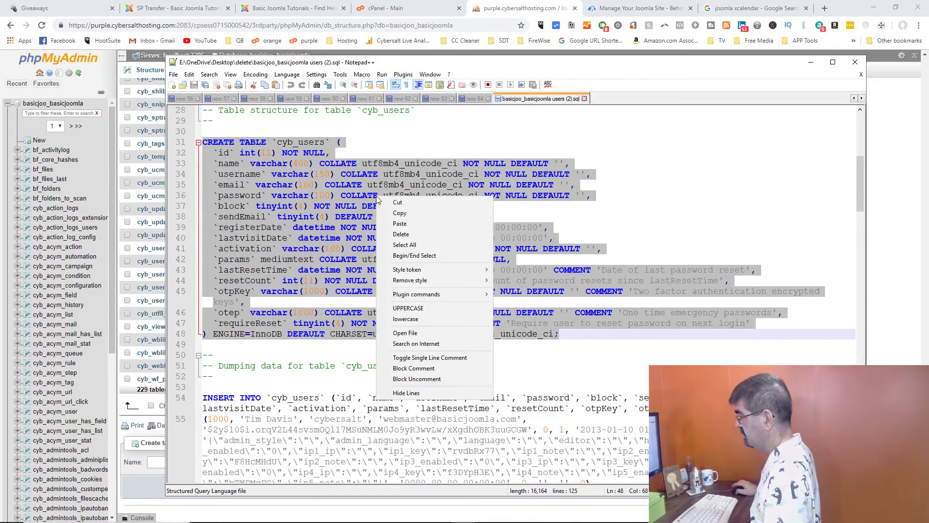
left_click(400, 213)
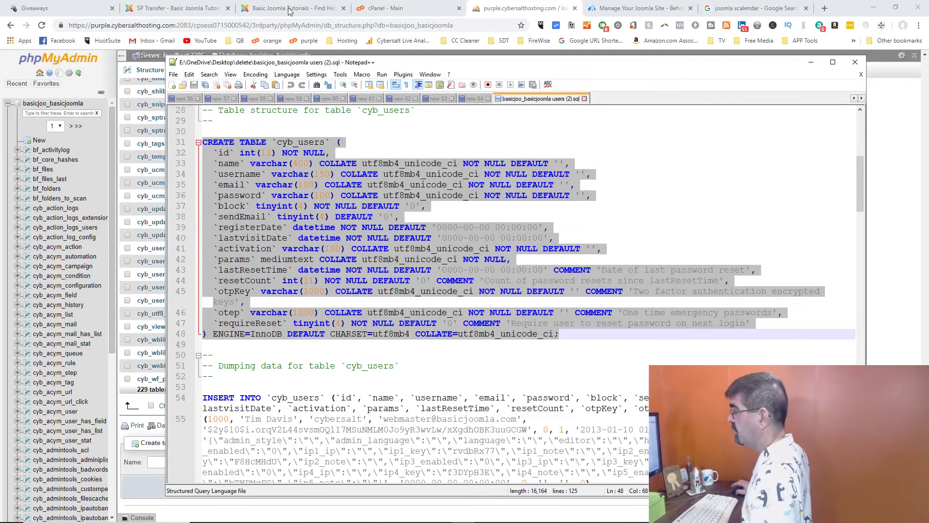
left_click(391, 10)
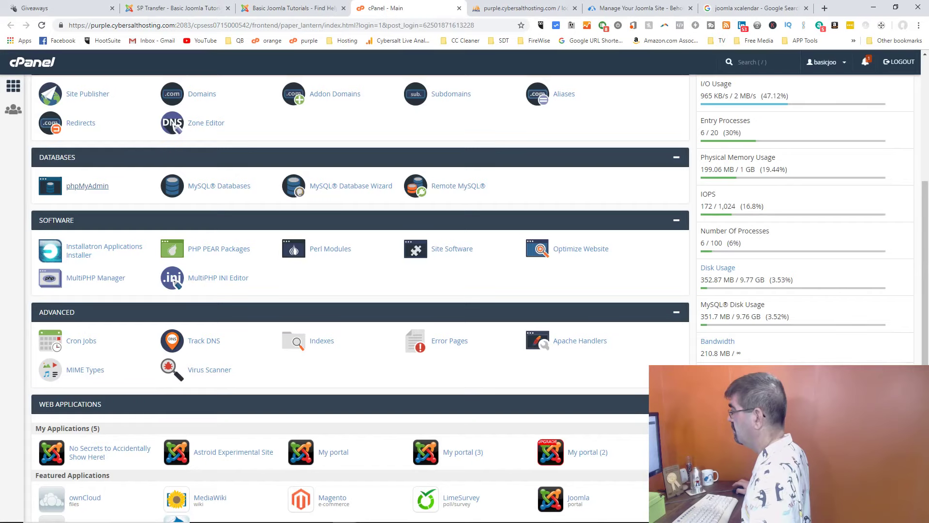
Step: Paste and run the copied CREATE TABLE statement in the SQL editor, recreating an empty cyb_users
right_click(842, 514)
left_click(513, 12)
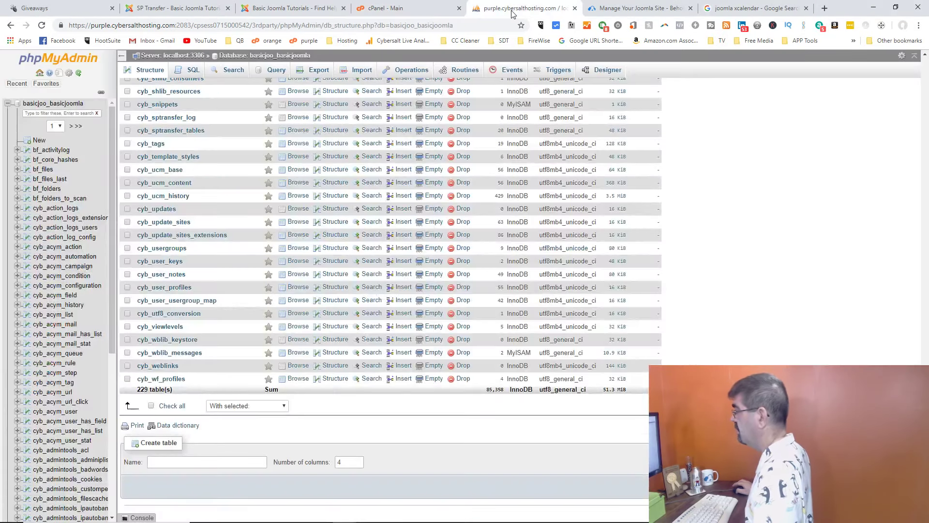
left_click(184, 75)
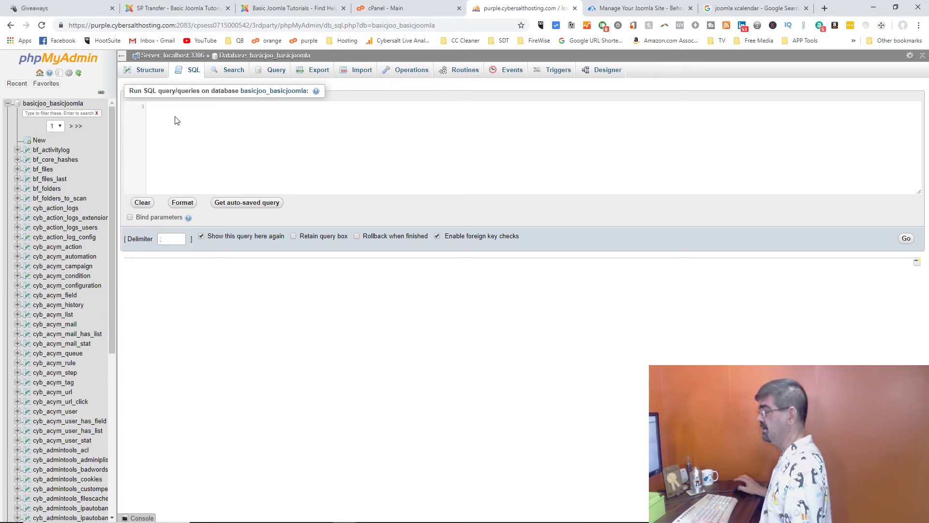
key("ctrl+v")
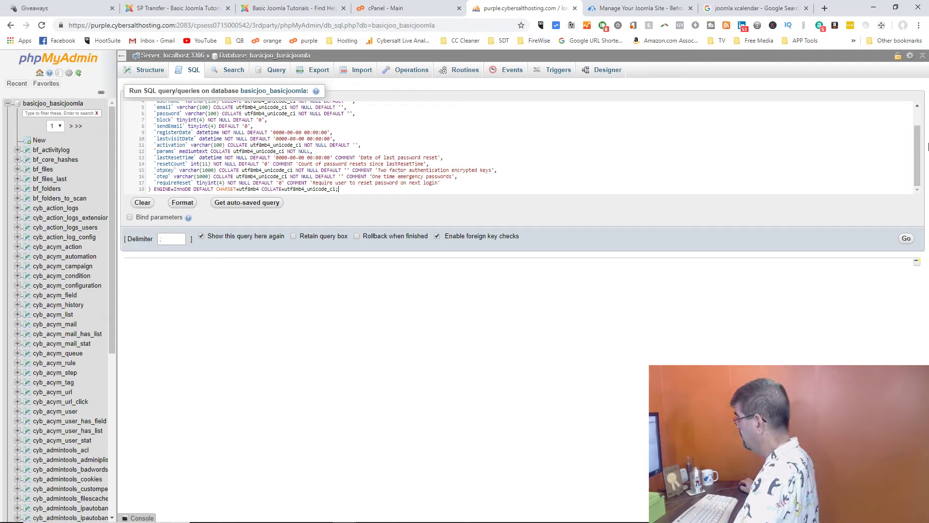
key("ctrl+plus")
key("ctrl+plus")
key("ctrl+plus")
key("ctrl+plus")
key("ctrl+plus")
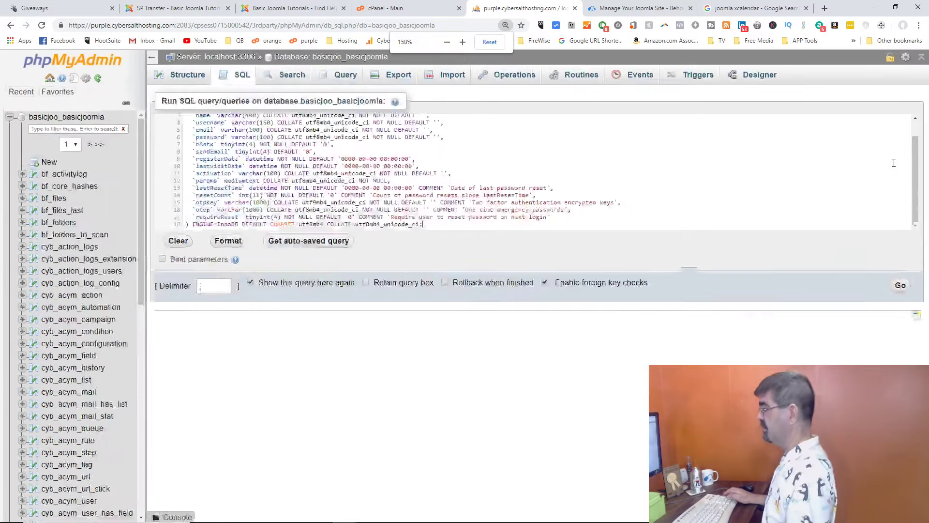
scroll(676, 236, "up", 1)
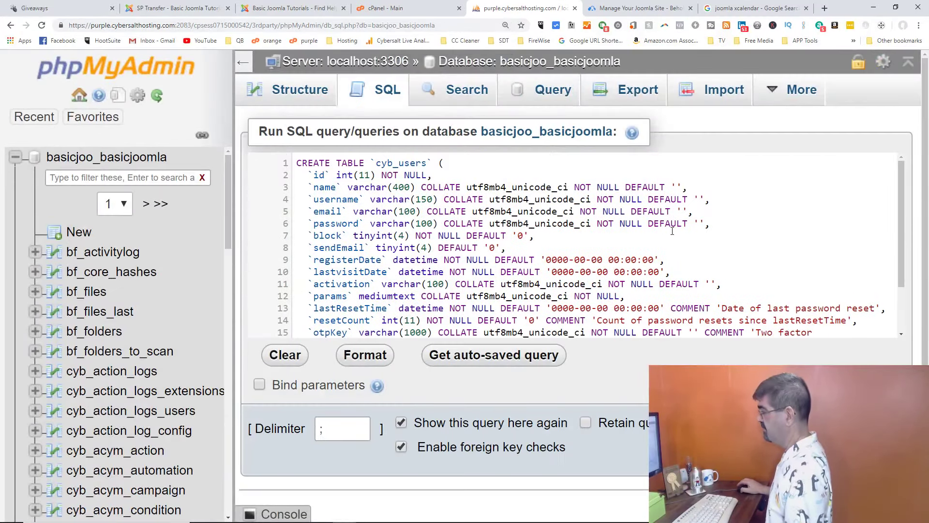
scroll(672, 231, "down", 2)
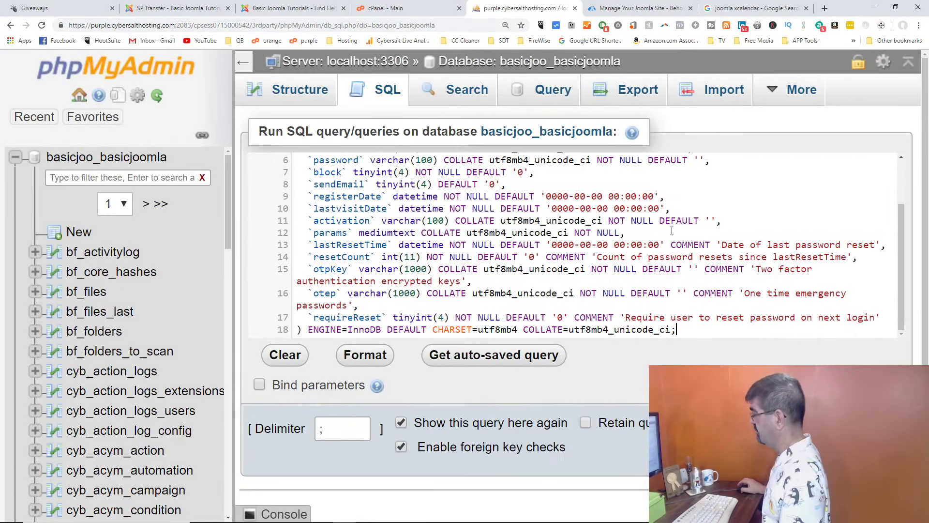
key("ctrl+0")
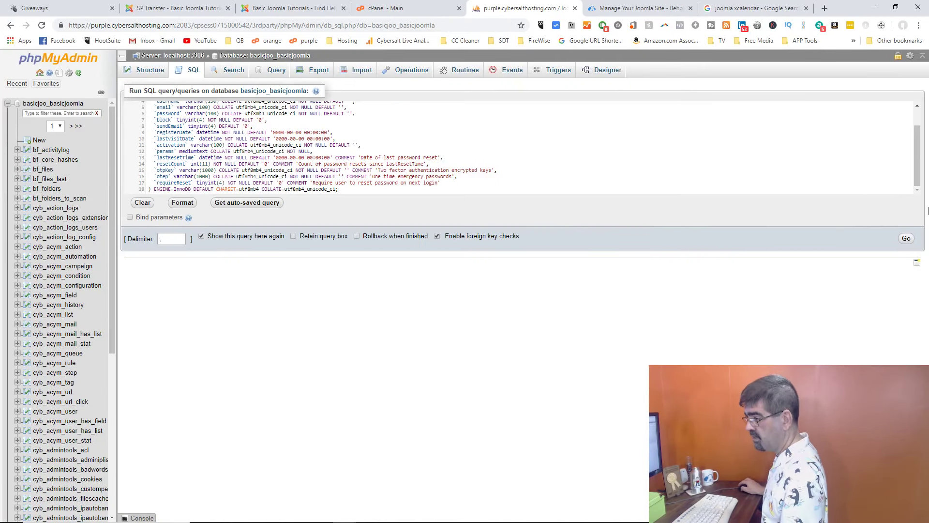
left_click(907, 238)
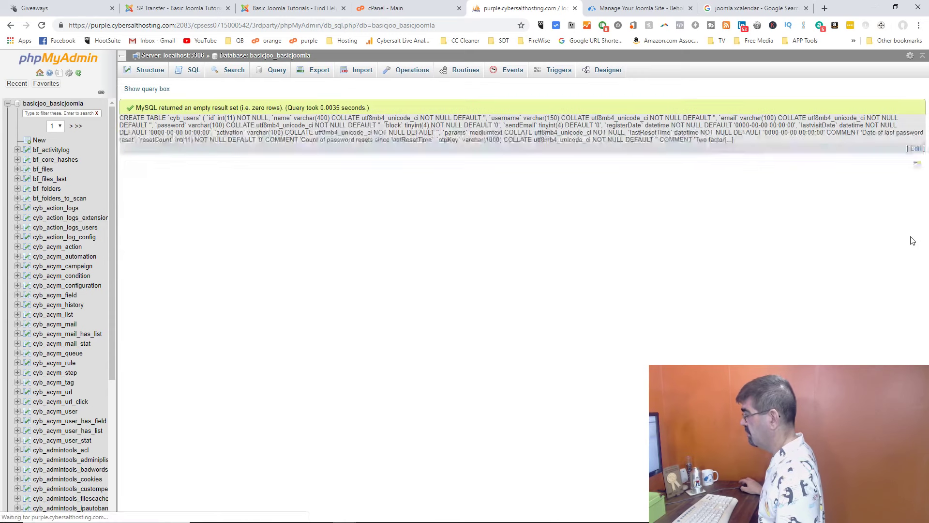
left_click(274, 56)
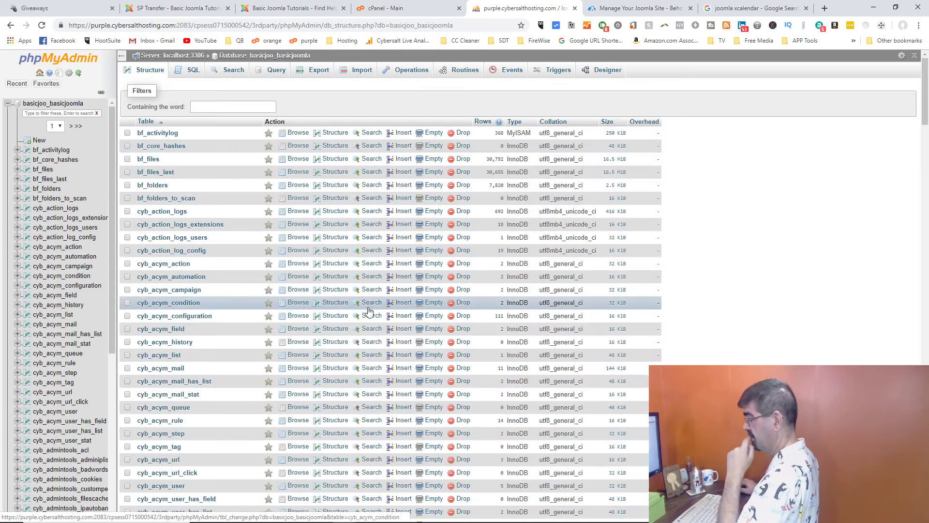
scroll(363, 316, "down", 20)
scroll(363, 315, "down", 15)
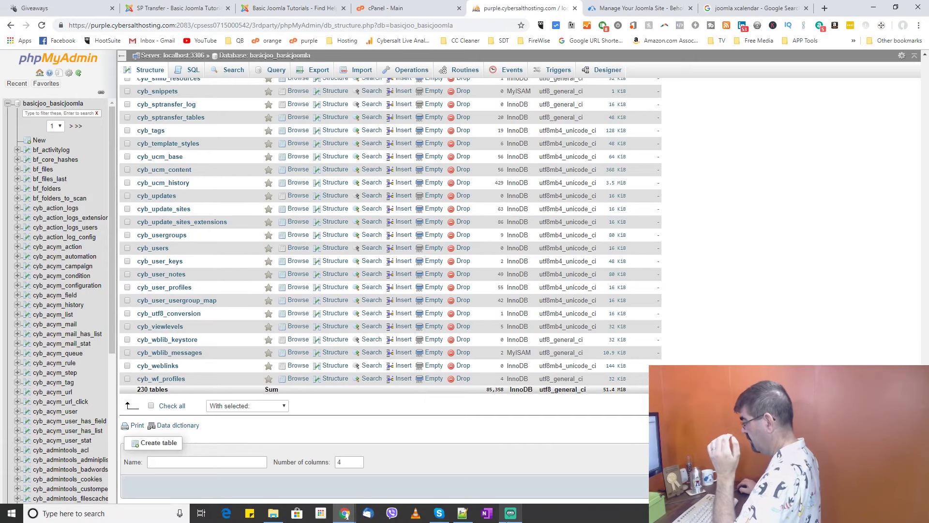
Step: Delete the CREATE TABLE block (lines 31–48) and its blank line, then save the file
left_click(511, 514)
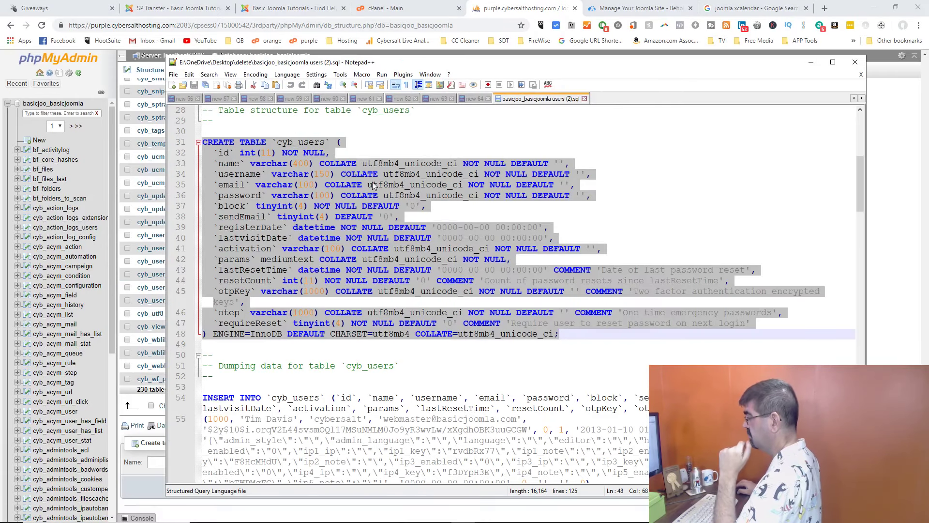
left_click(230, 151)
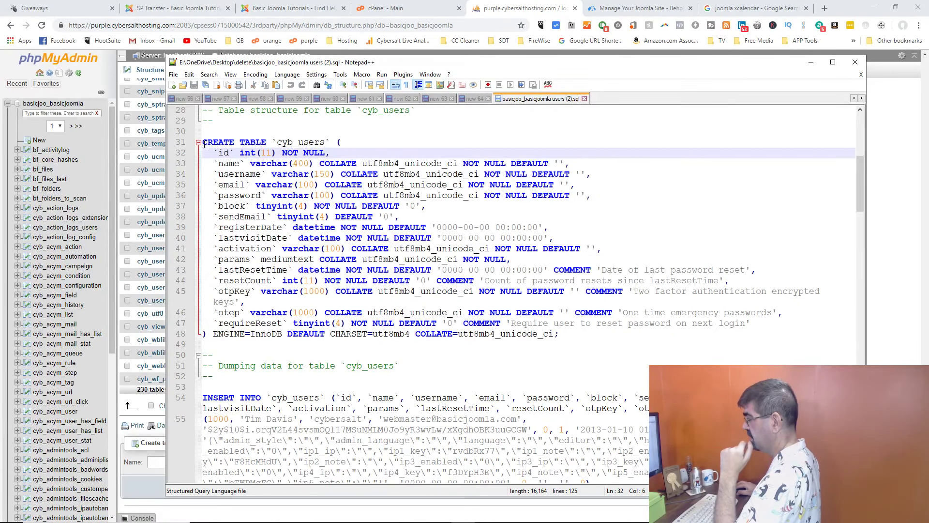
left_click_drag(203, 144, 681, 340)
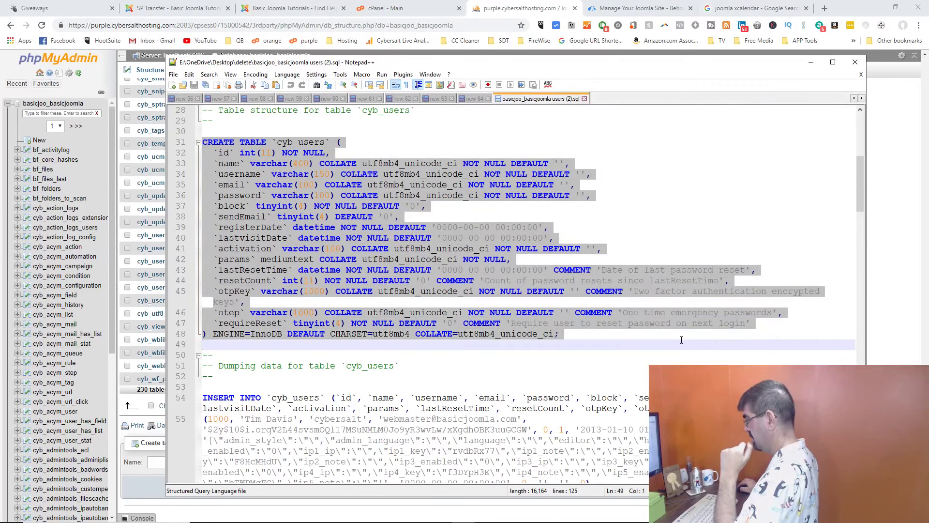
key("Delete")
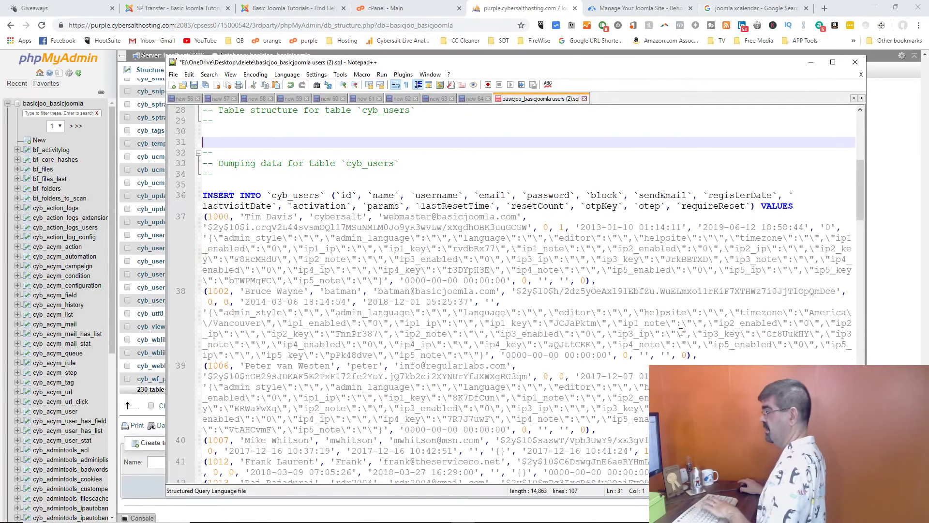
key("Delete")
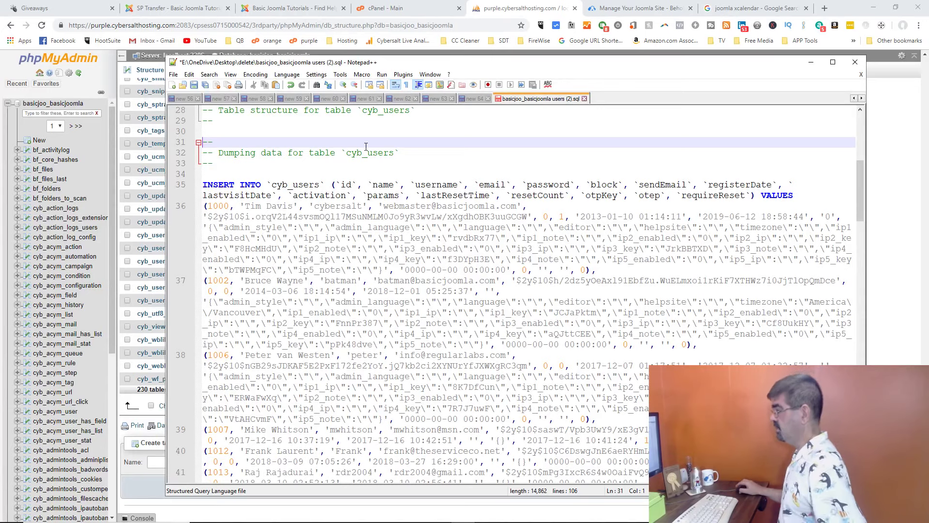
left_click(194, 86)
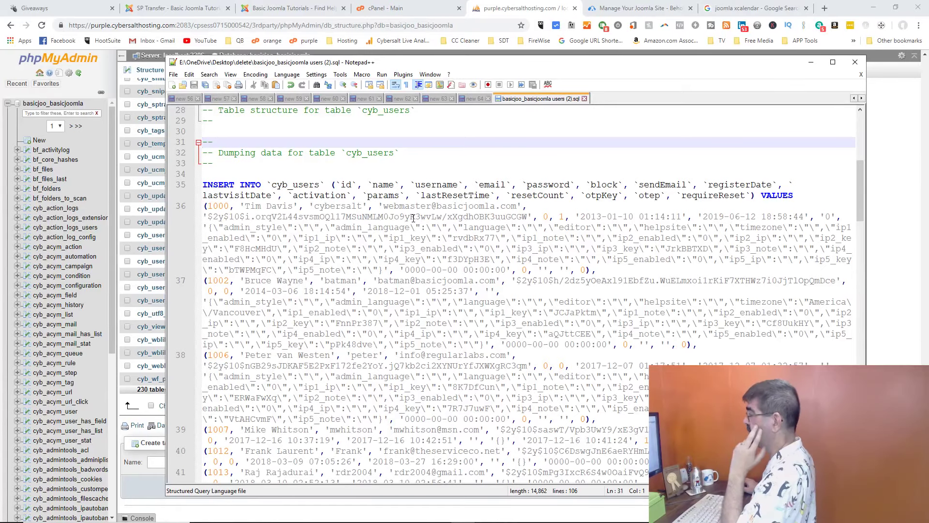
Step: Import the trimmed users (2).sql file and confirm cyb_users now holds 41 rows
left_click(525, 14)
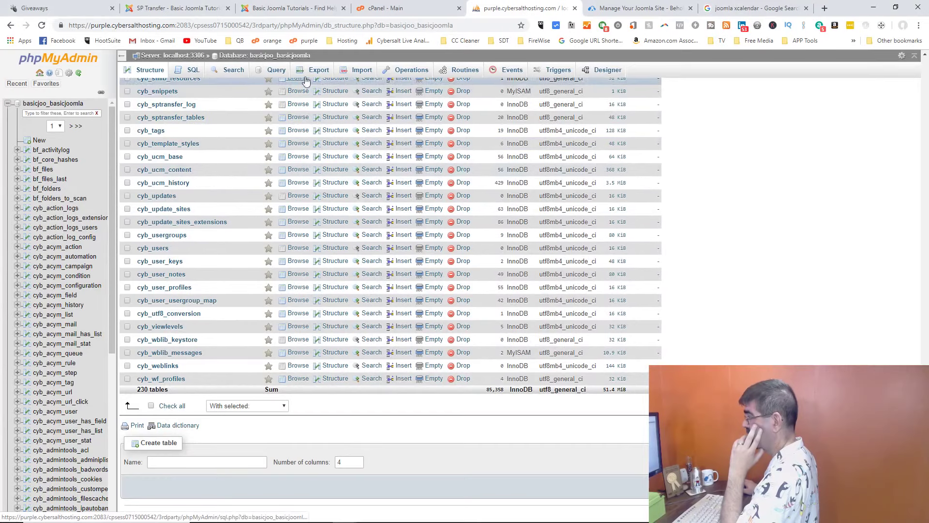
left_click(354, 72)
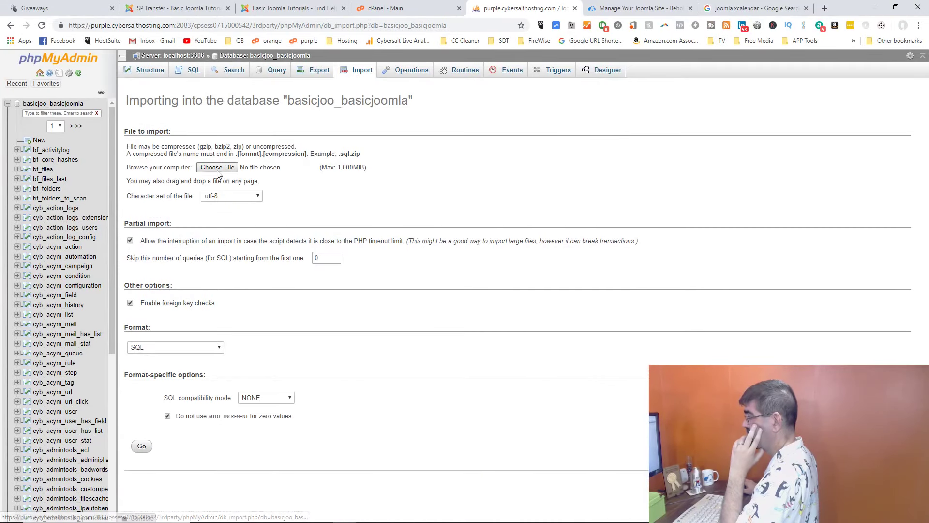
left_click(214, 168)
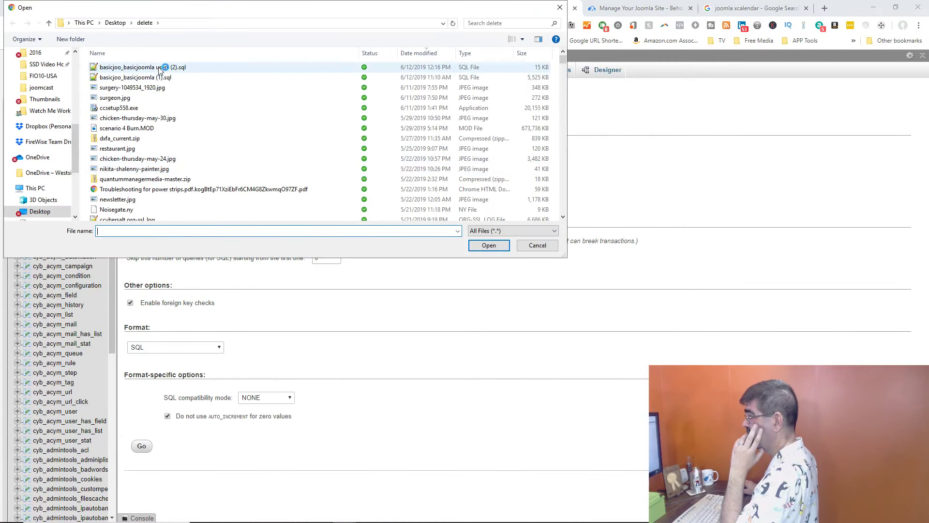
mouse_move(387, 522)
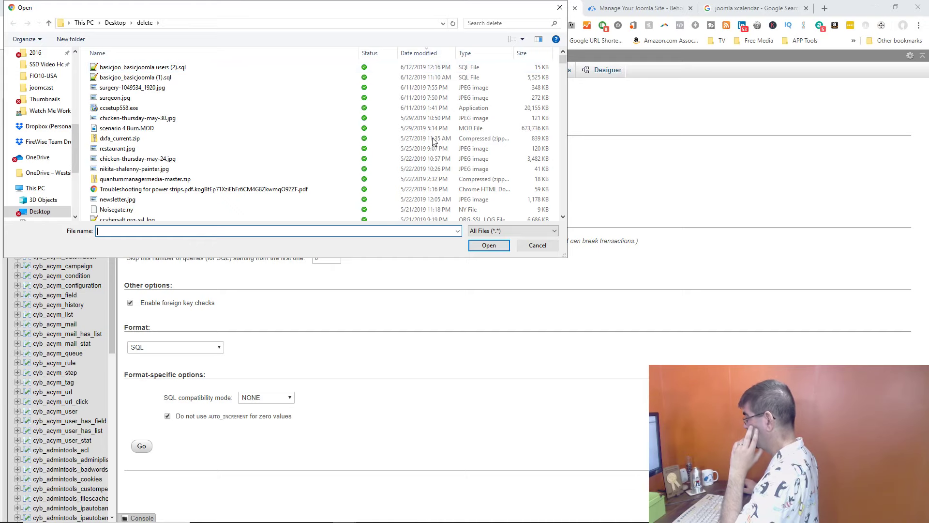
left_click(157, 70)
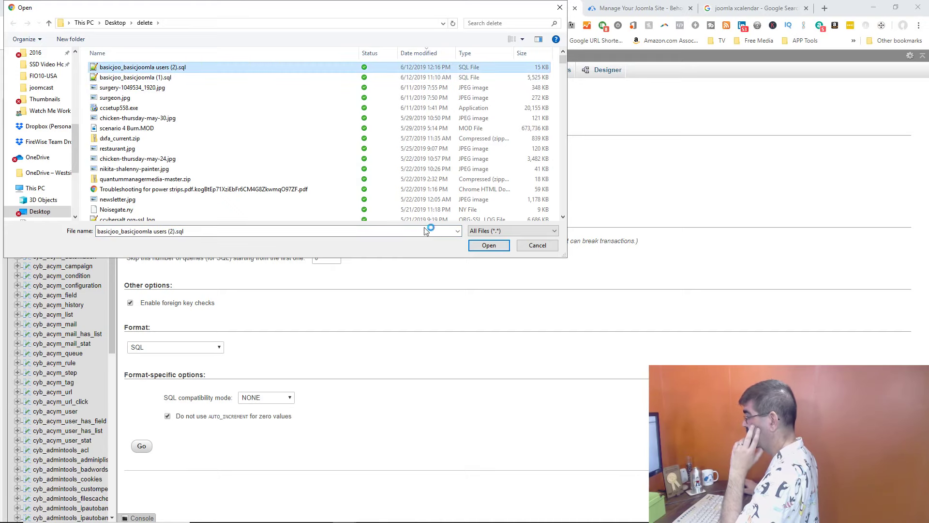
left_click(486, 246)
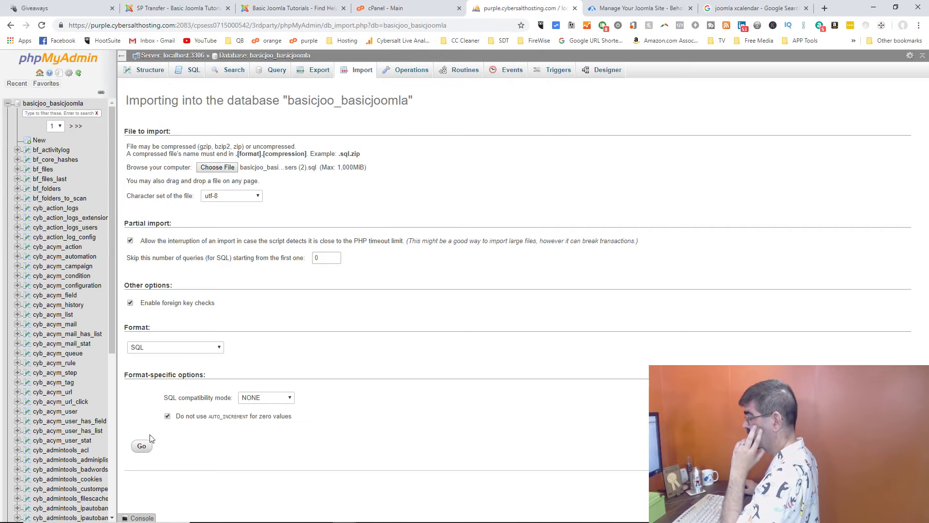
left_click(149, 446)
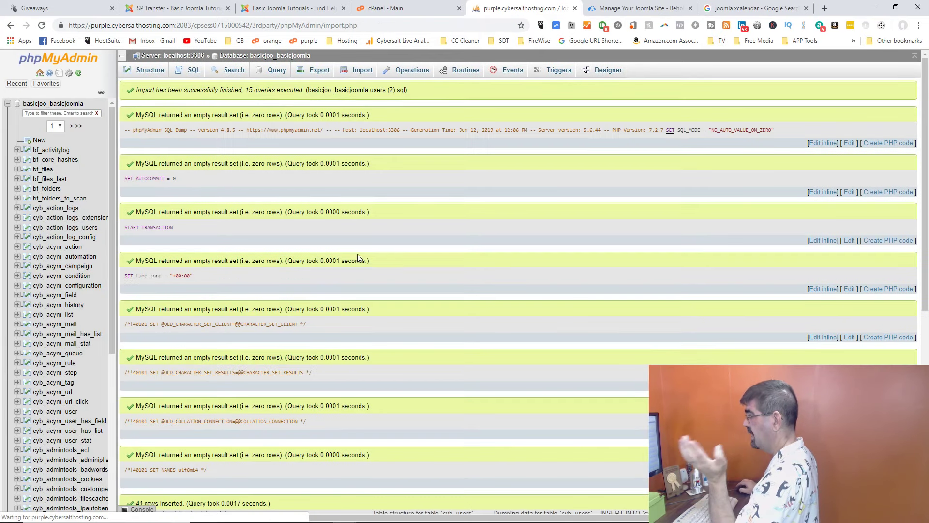
left_click(289, 57)
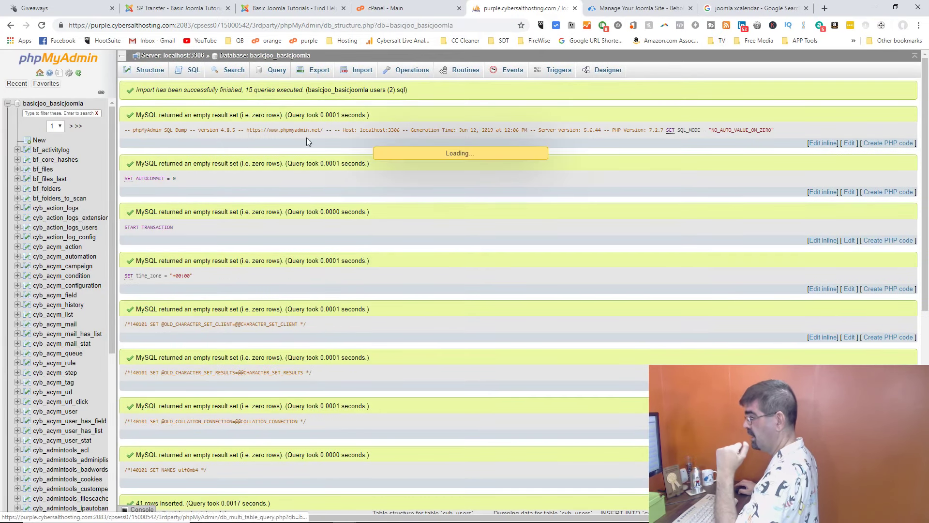
scroll(380, 228, "down", 10)
scroll(381, 228, "down", 20)
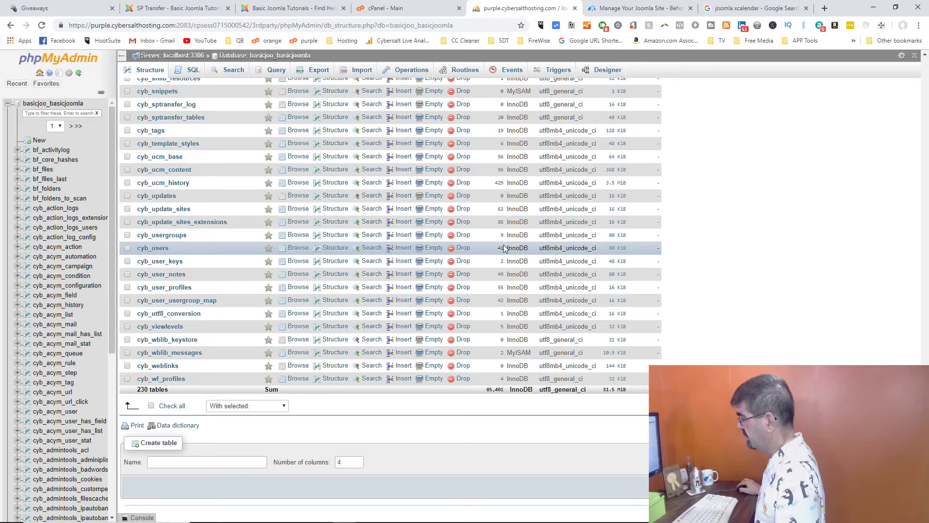
Step: Empty cyb_users to 0 rows, then bring the users SQL file forward in Notepad++
left_click(435, 251)
left_click(471, 315)
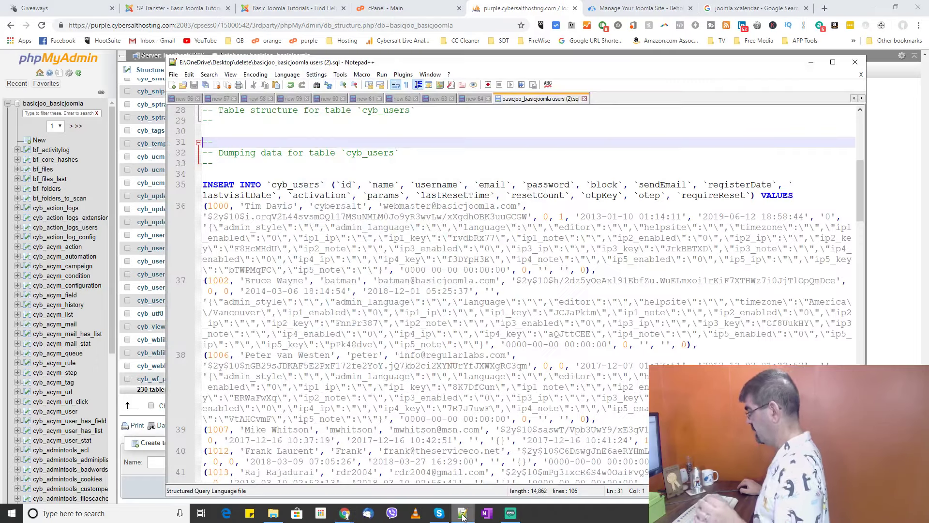
left_click(463, 513)
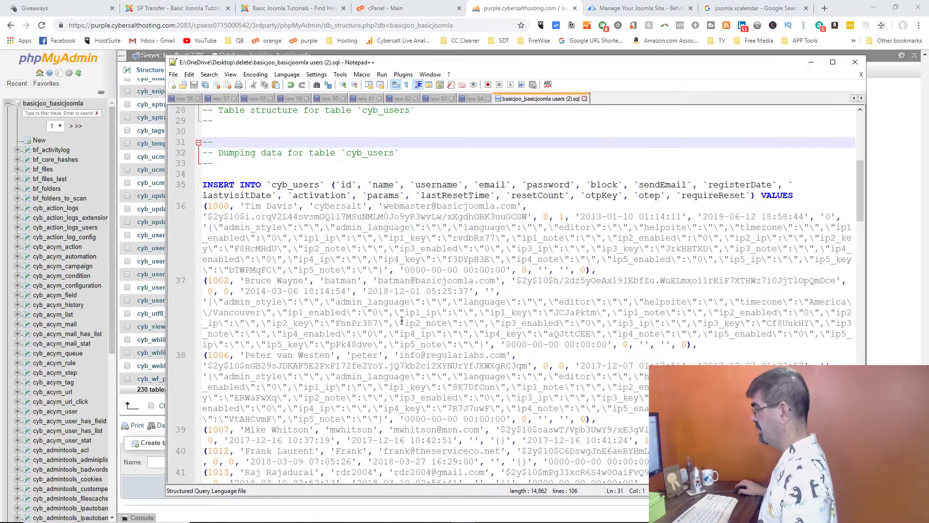
left_click_drag(856, 188, 825, 402)
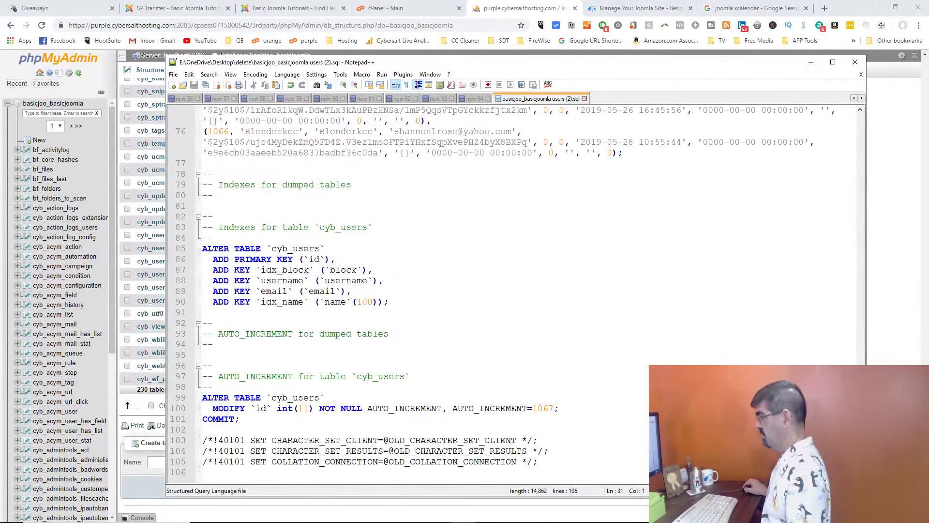
Step: Select all of the users SQL dump and copy it to the clipboard
scroll(450, 241, "up", 14)
left_click(450, 241)
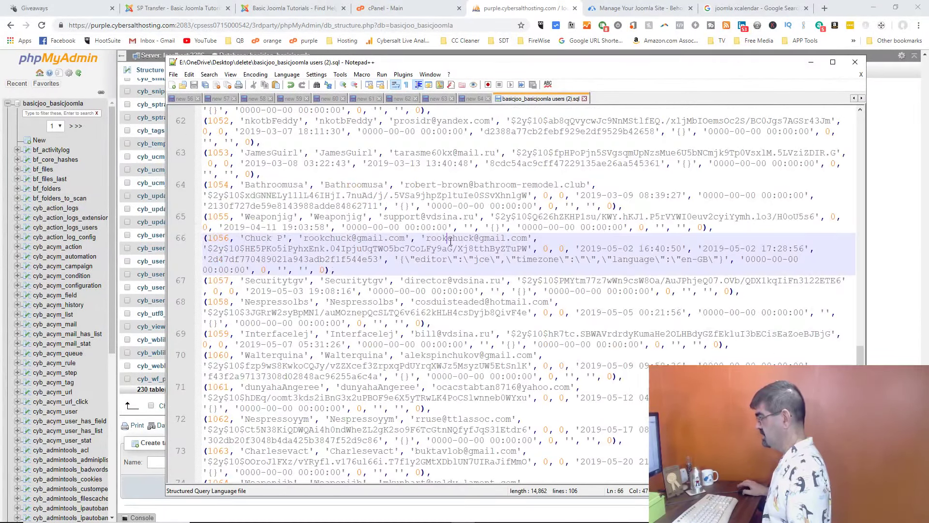
key("ctrl+a")
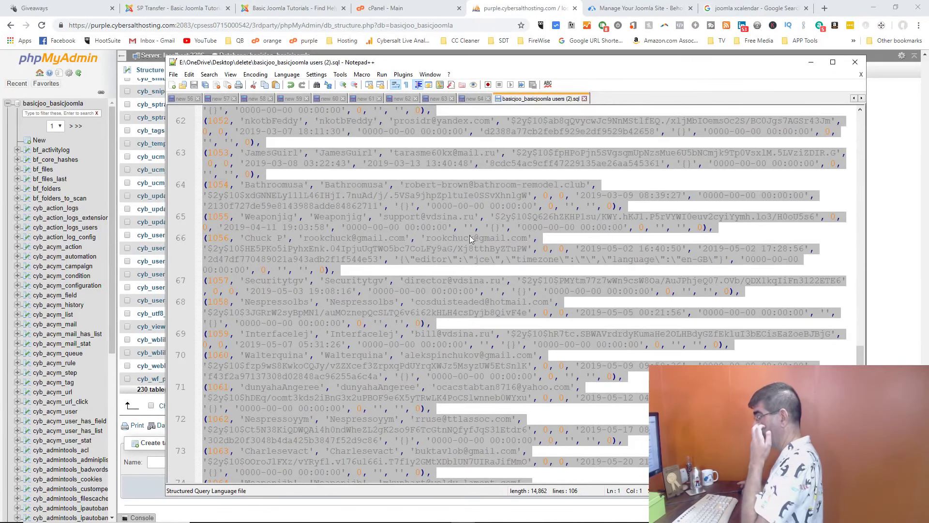
right_click(469, 235)
left_click(498, 249)
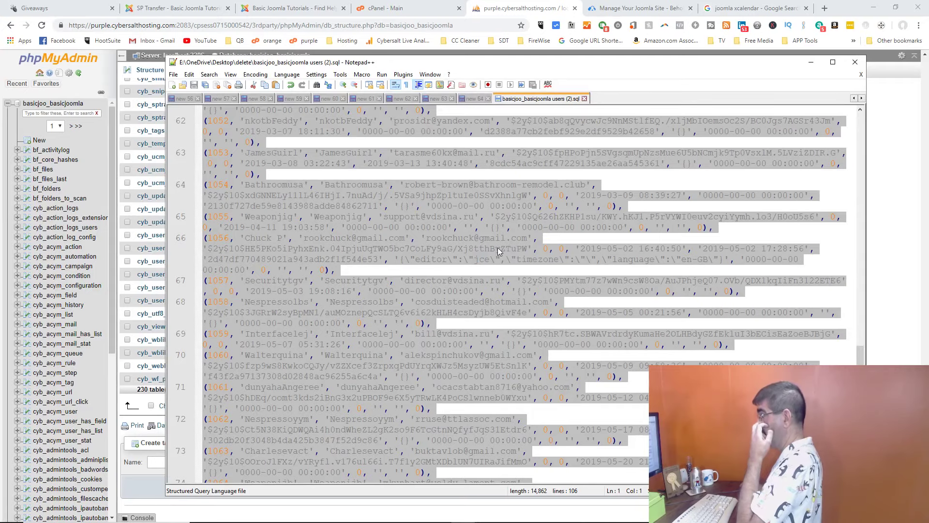
left_click(399, 9)
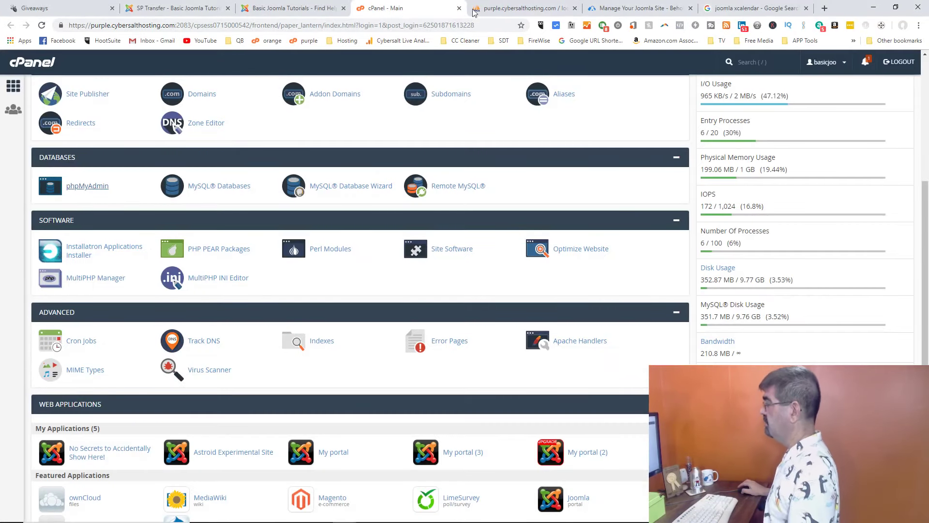
Step: Paste the full users SQL dump into basicjoo_basicjoomla's SQL query editor and run it
left_click(474, 13)
scroll(227, 131, "up", 20)
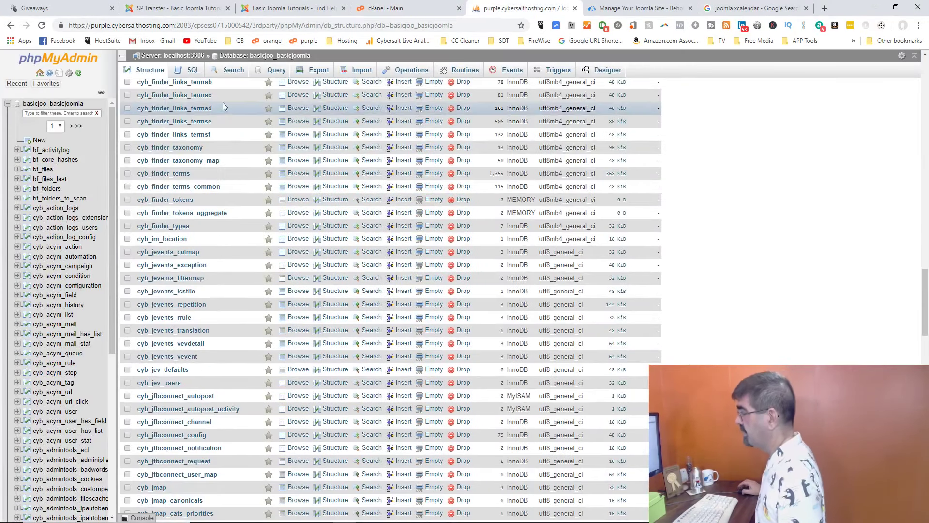
left_click(190, 70)
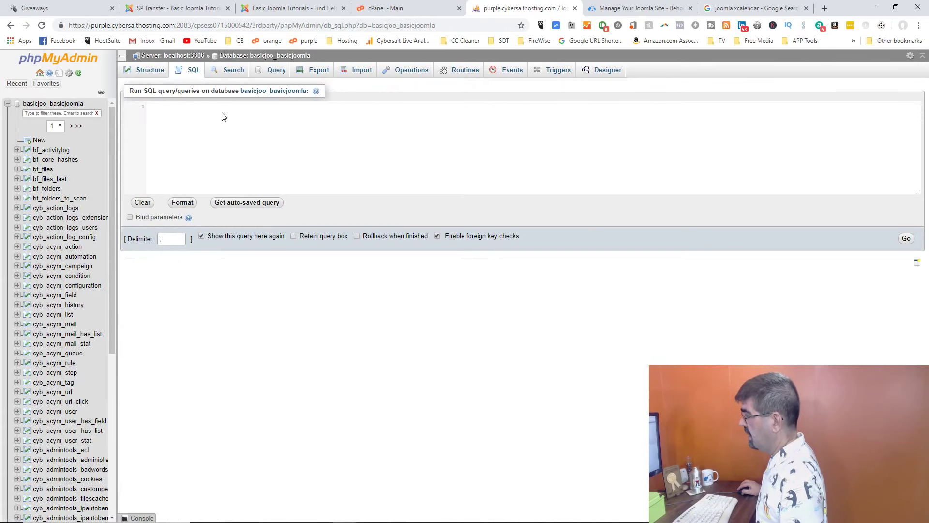
key("ctrl+v")
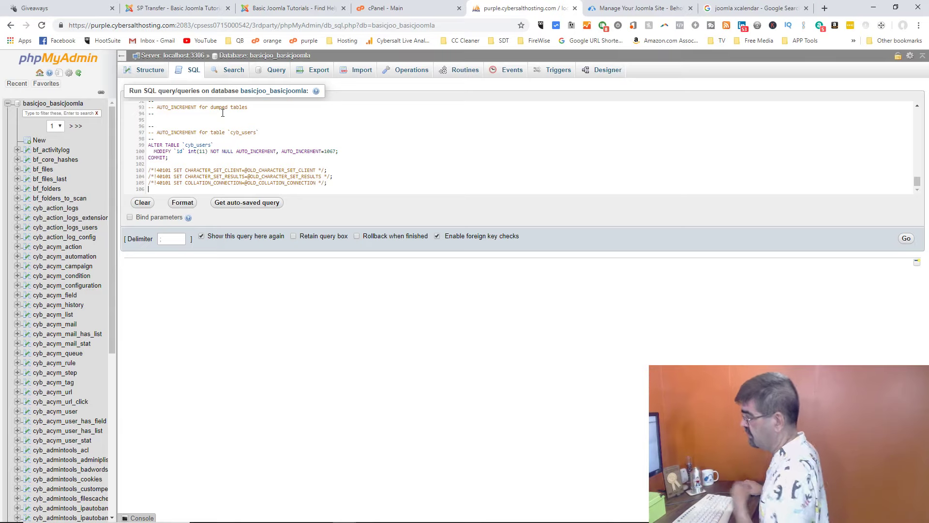
scroll(644, 159, "up", 15)
left_click(903, 239)
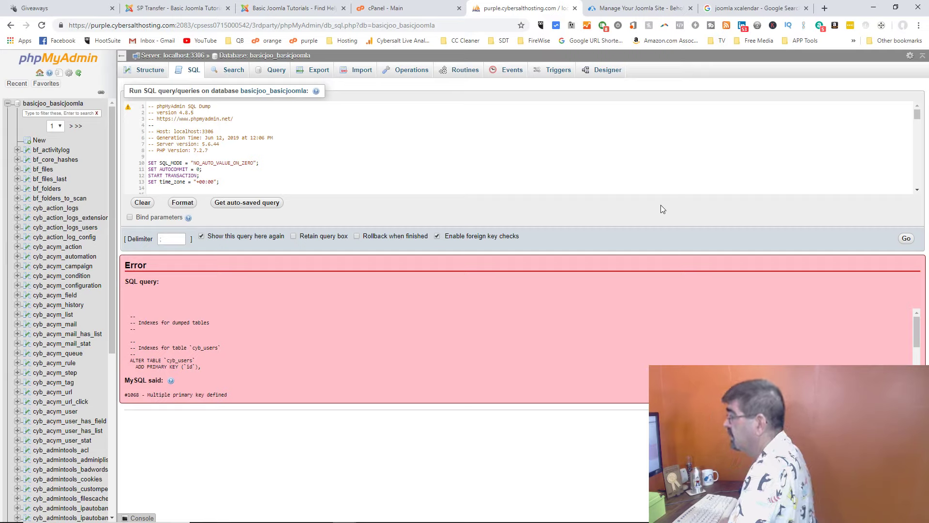
Step: Copy only the INSERT INTO cyb_users statement, lines 35–76, from the SQL file in Notepad++
mouse_move(534, 520)
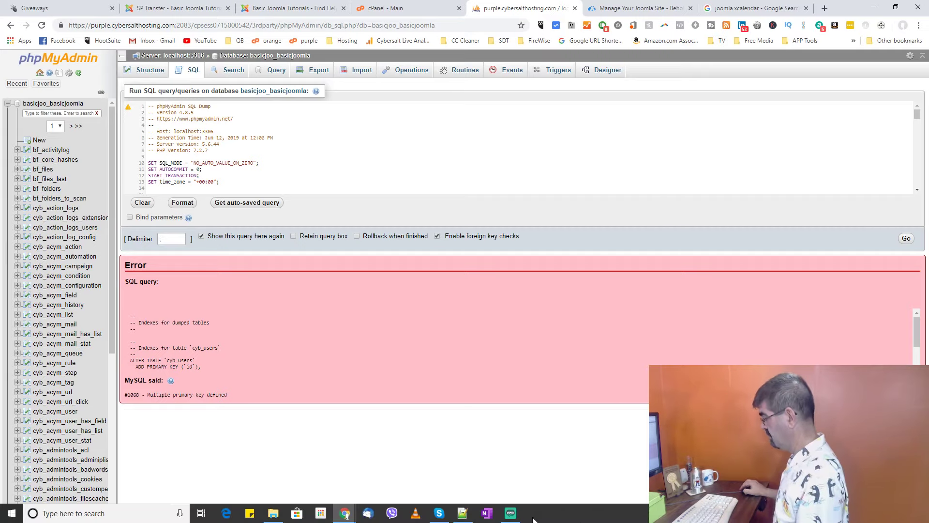
left_click(462, 513)
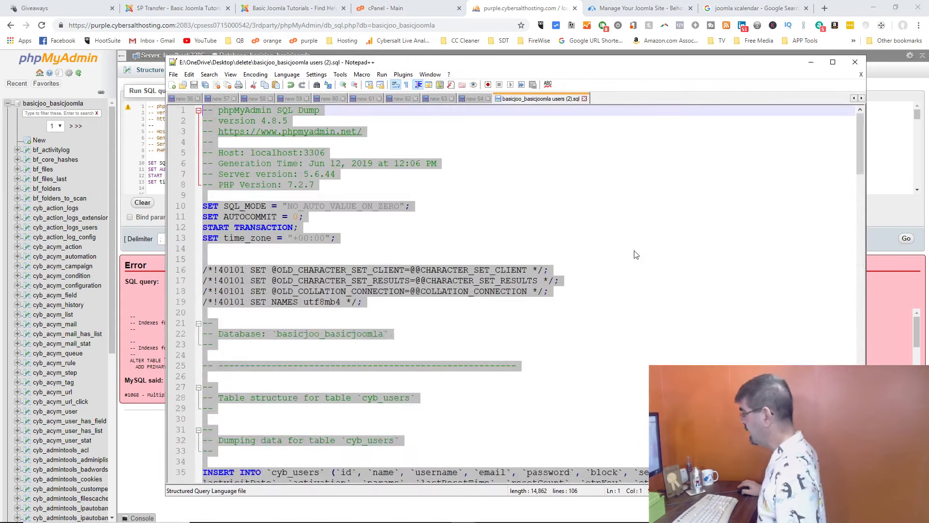
left_click(512, 226)
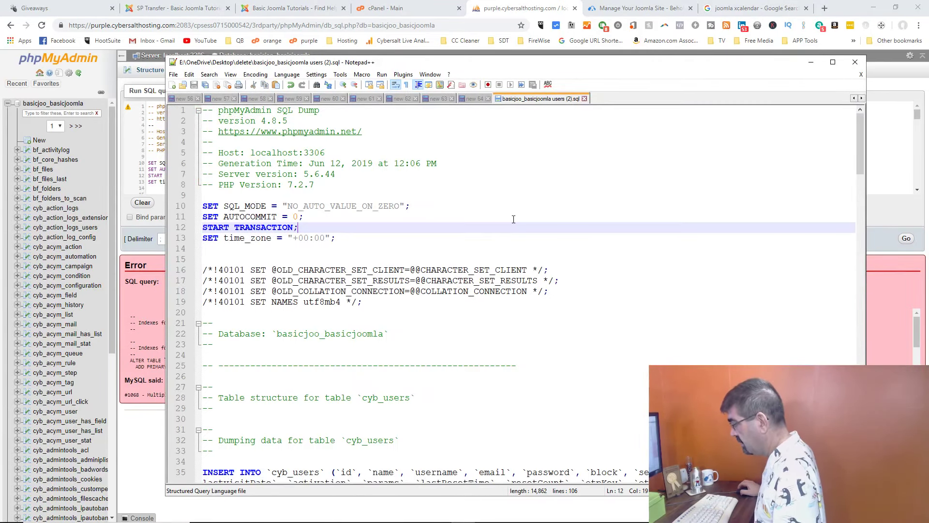
scroll(513, 220, "down", 6)
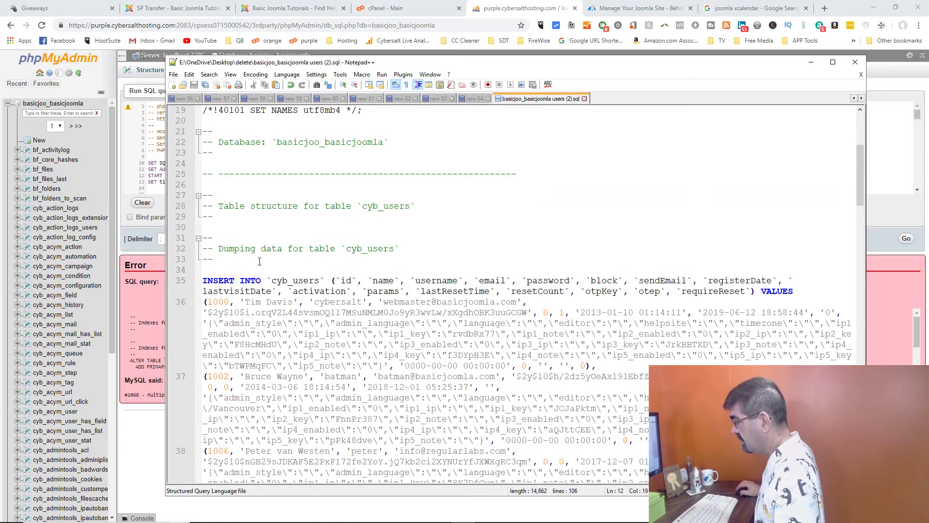
left_click_drag(204, 280, 659, 155)
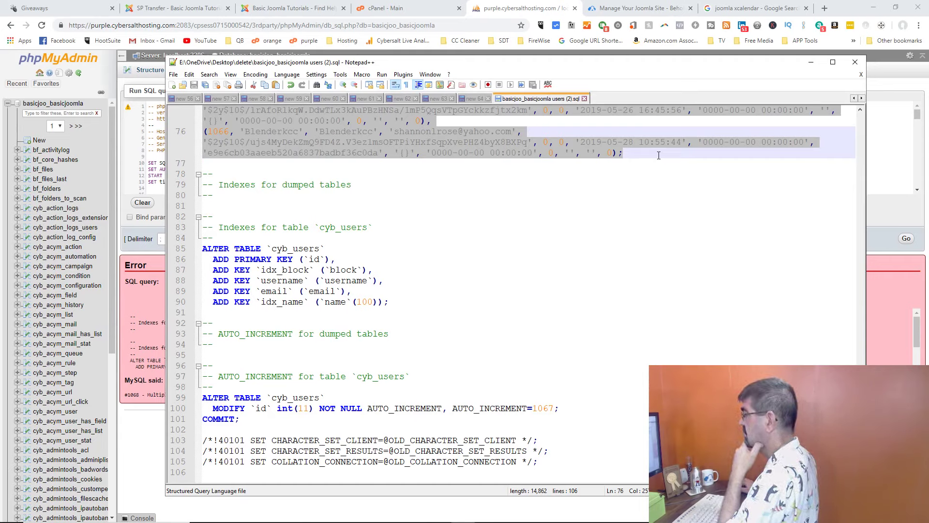
right_click(390, 119)
left_click(402, 134)
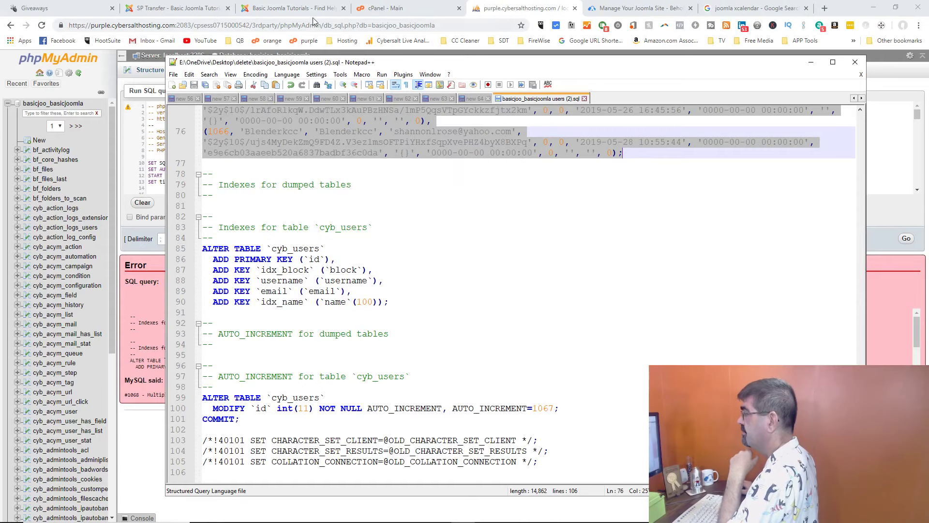
left_click(445, 10)
Step: Replace the query with the INSERT INTO cyb_users statement and run it, getting Duplicate entry '1000'
left_click(490, 10)
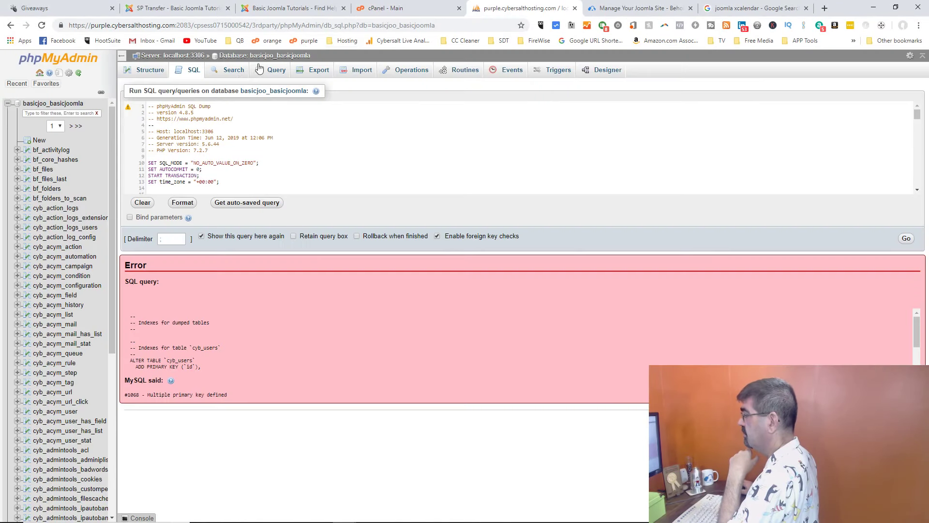
left_click(231, 140)
key("ctrl+a")
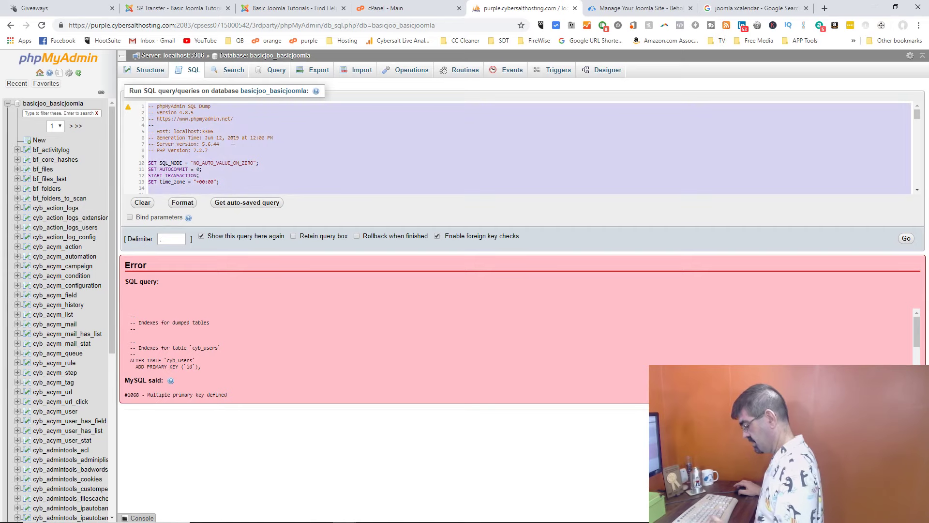
key("ctrl+v")
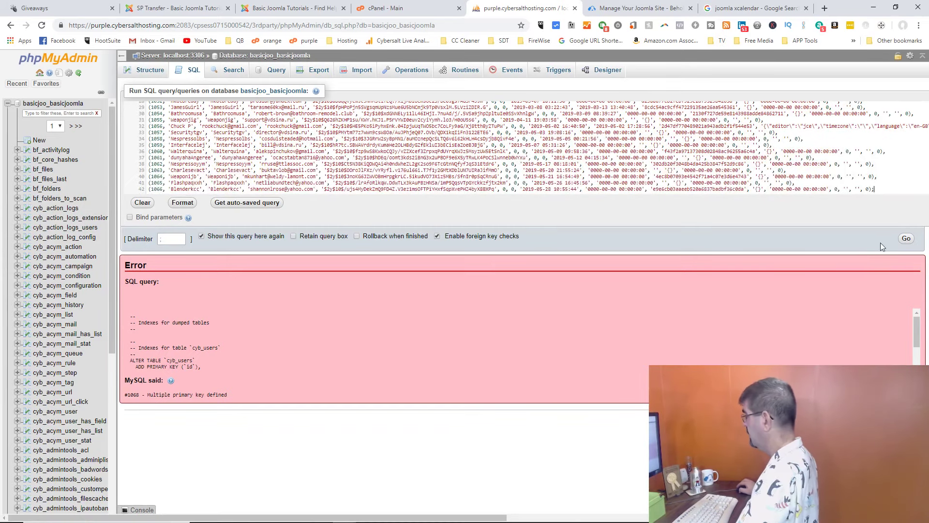
left_click(910, 240)
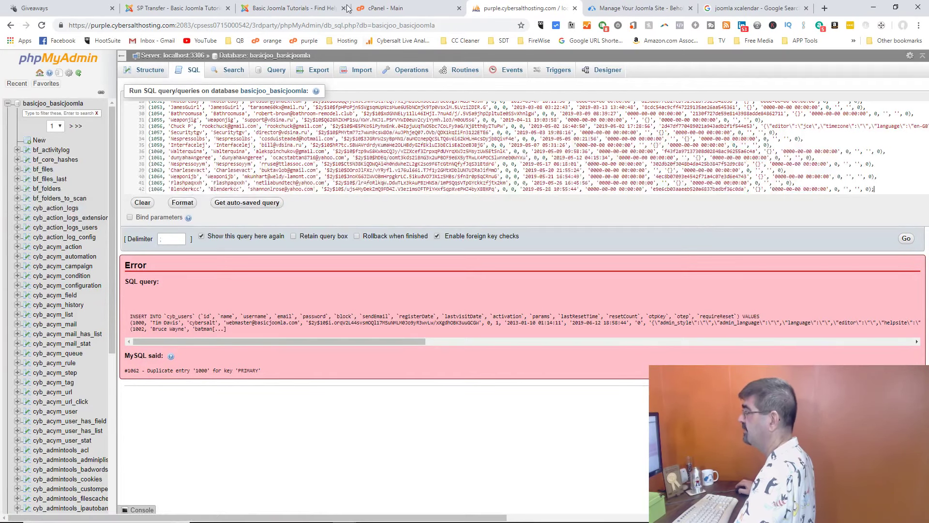
Step: Glance at the cPanel and Joomla administrator tabs, then return to phpMyAdmin
left_click(376, 8)
left_click(274, 10)
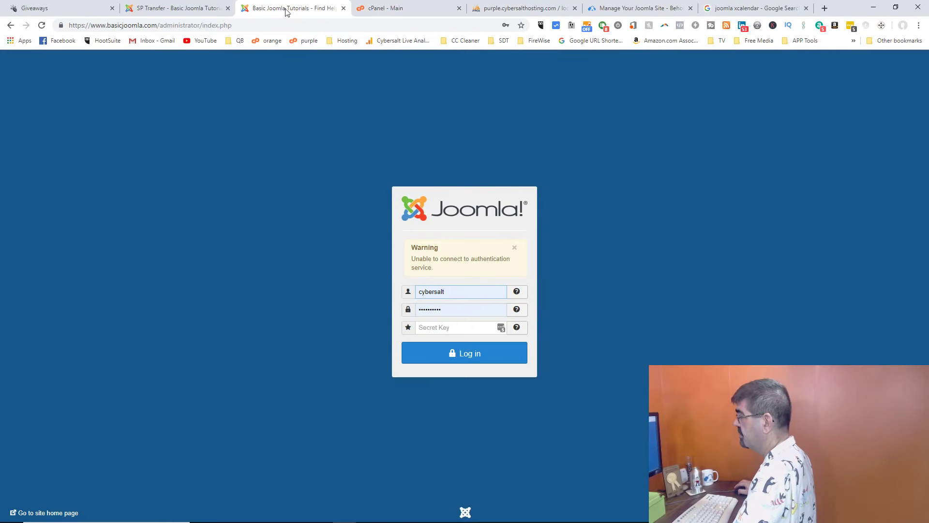
left_click(494, 10)
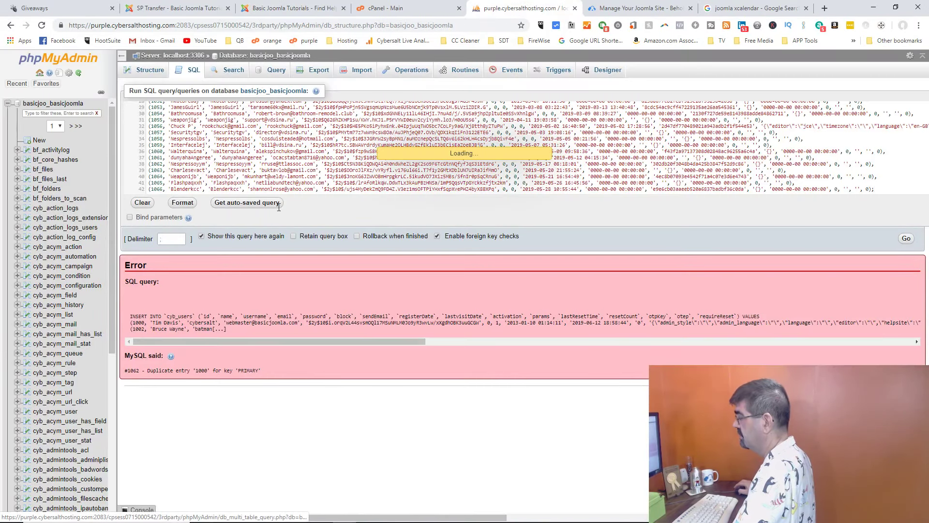
Step: Check that cyb_users lists 41 rows in the table list, then bring the users SQL file forward
scroll(217, 260, "down", 15)
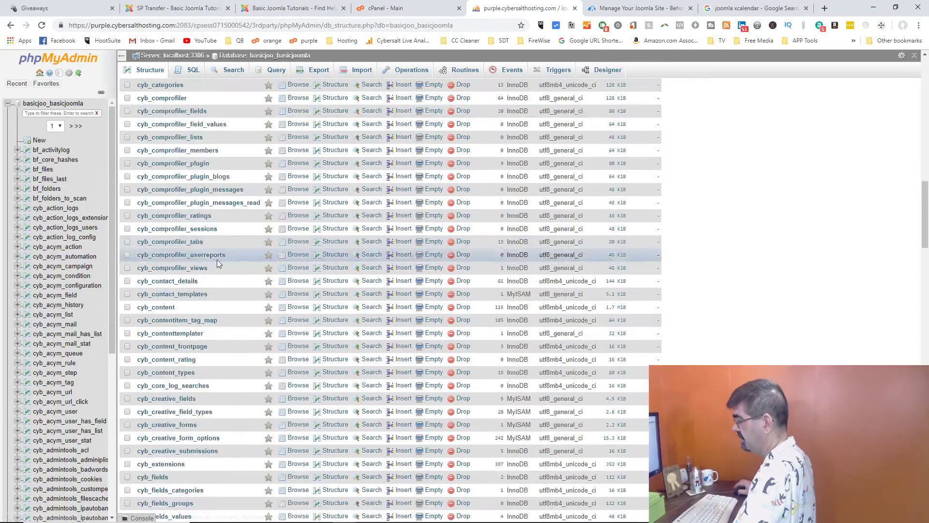
scroll(217, 263, "down", 20)
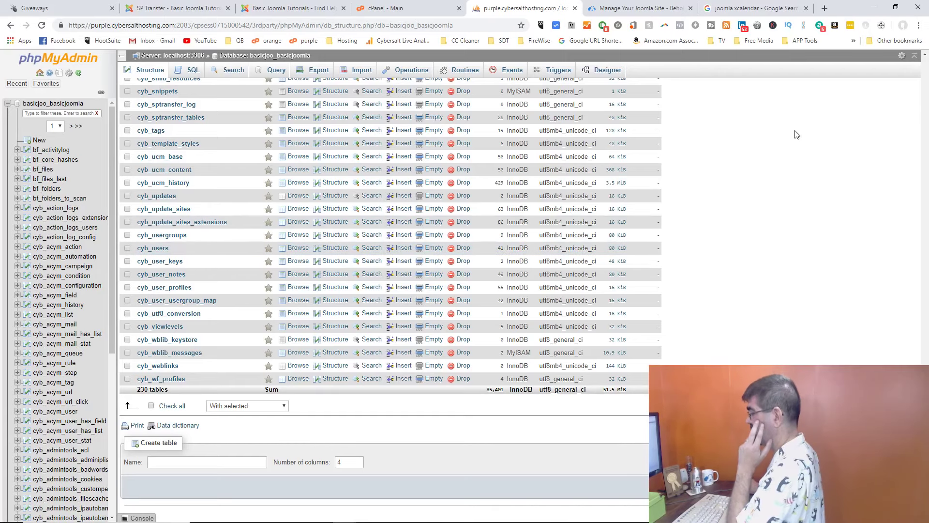
mouse_move(588, 520)
mouse_move(507, 518)
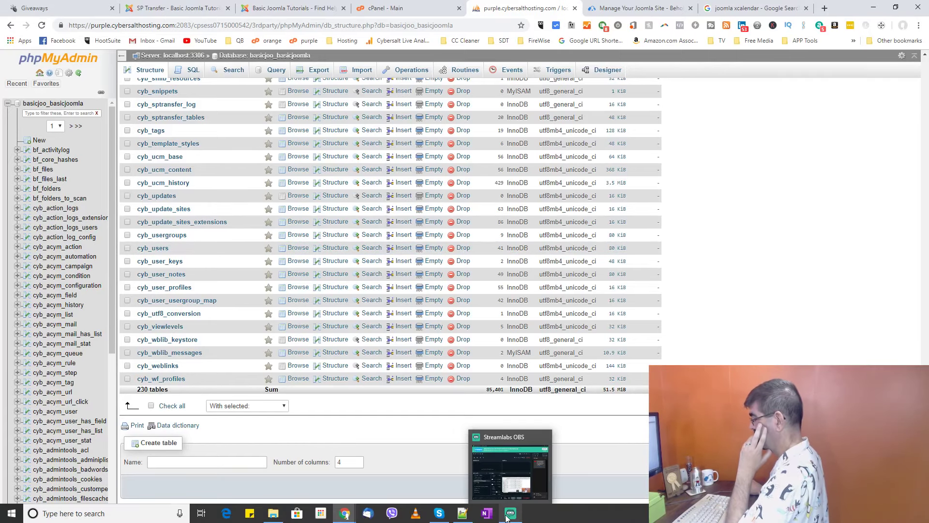
left_click(462, 513)
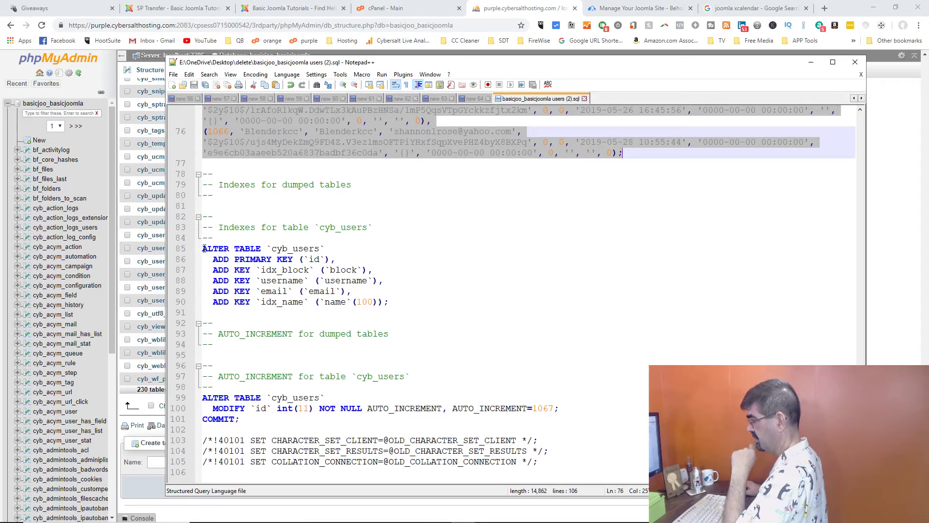
Step: Copy the cyb_users ALTER TABLE index and AUTO_INCREMENT statements on lines 85–105
left_click(204, 248)
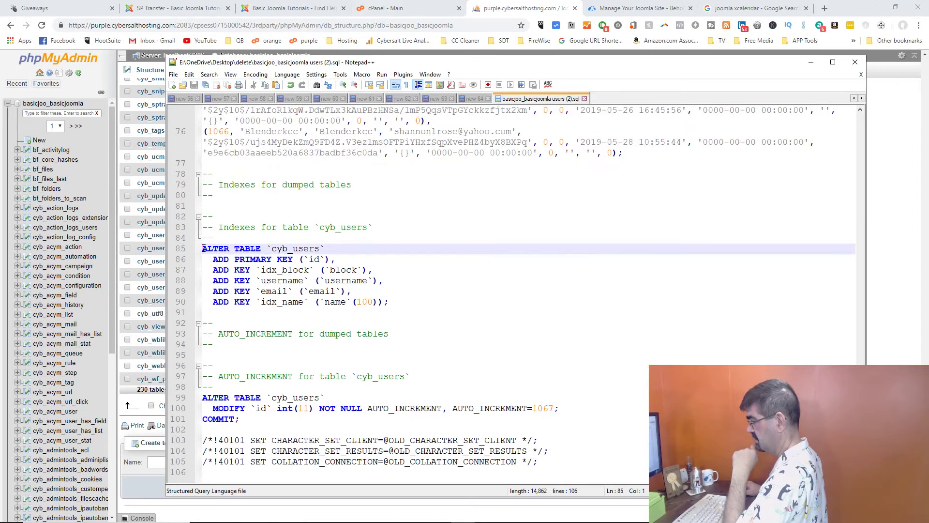
key("shift+Down")
key("shift+Down")
key("shift+Down")
key("shift+Down")
key("shift+Down")
key("shift+Down")
key("shift+Down")
key("shift+Down")
key("shift+Down")
key("shift+Down")
key("shift+Down")
key("shift+Down")
key("shift+Down")
key("shift+Down")
key("shift+Down")
key("shift+Down")
key("shift+Down")
key("shift+Down")
key("shift+Down")
key("shift+Down")
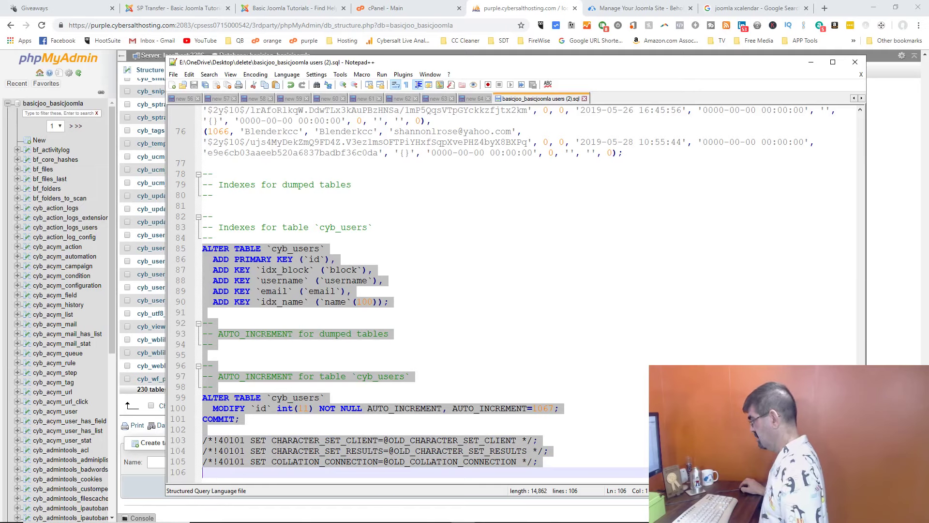
key("shift+Up")
key("shift+Up")
key("shift+Left")
key("shift+Down")
key("shift+Down")
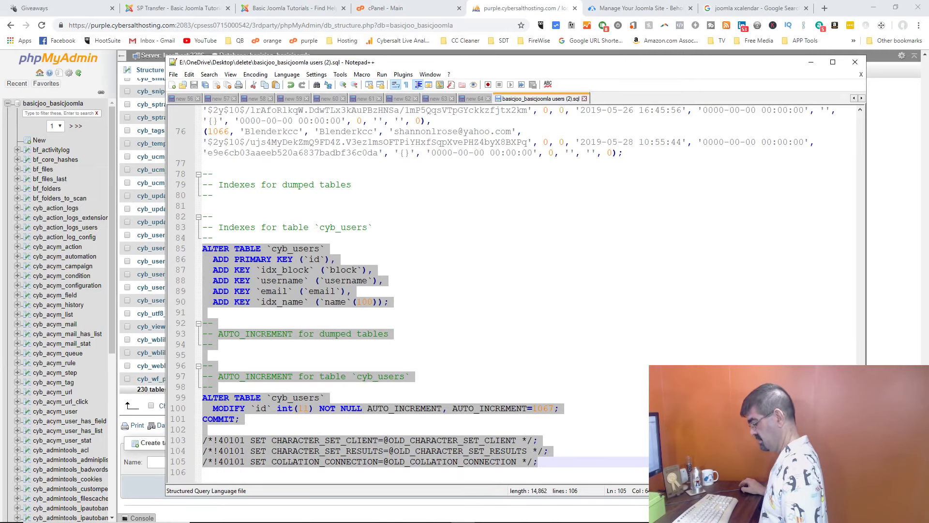
key("alt+Tab")
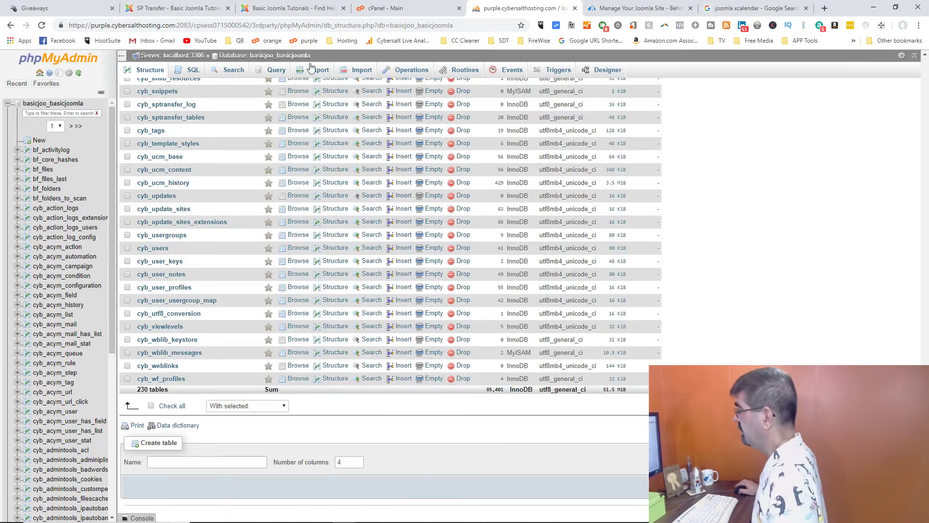
Step: Run the pasted cyb_users ALTER TABLE statements, which fail with #1068 Multiple primary key defined
left_click(192, 71)
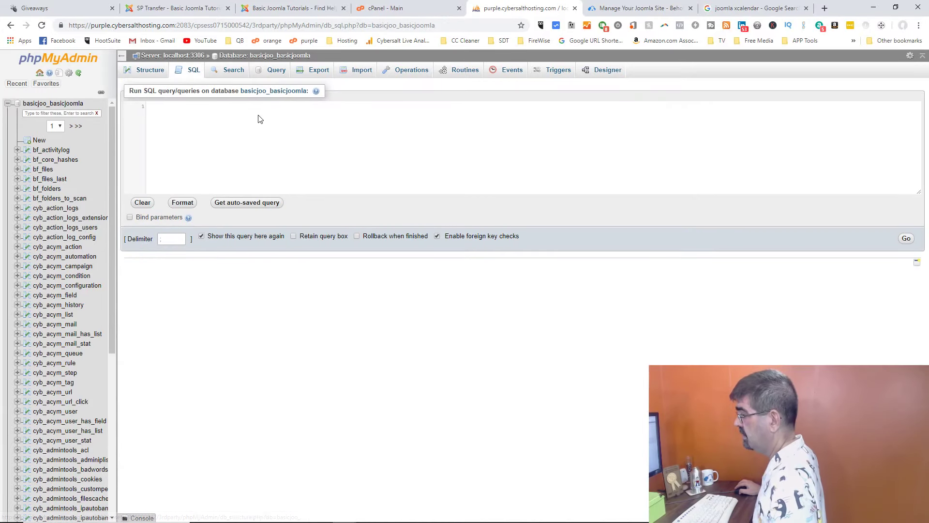
key("ctrl+v")
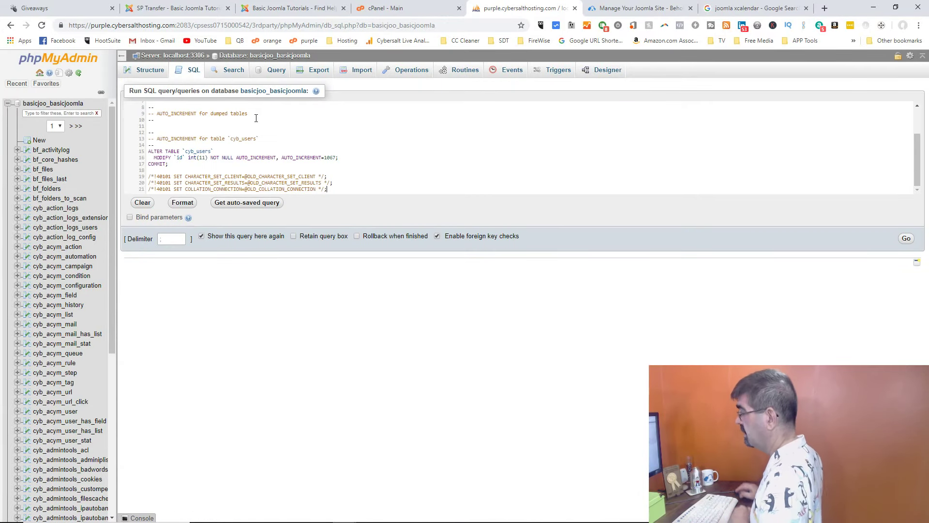
key("Return")
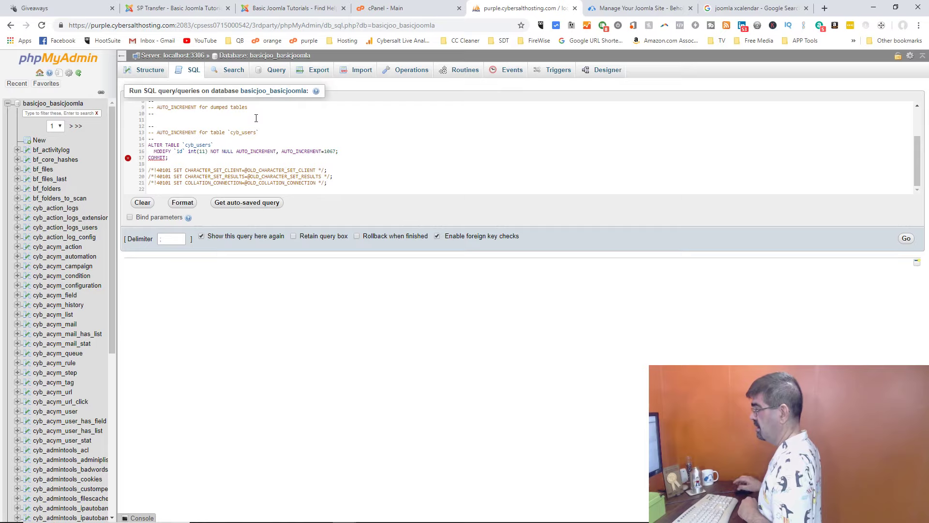
key("BackSpace")
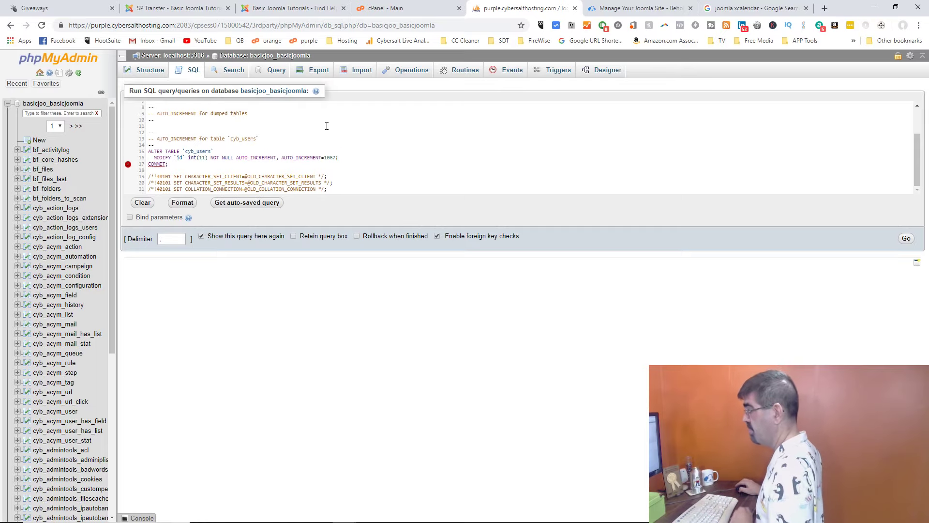
left_click(905, 238)
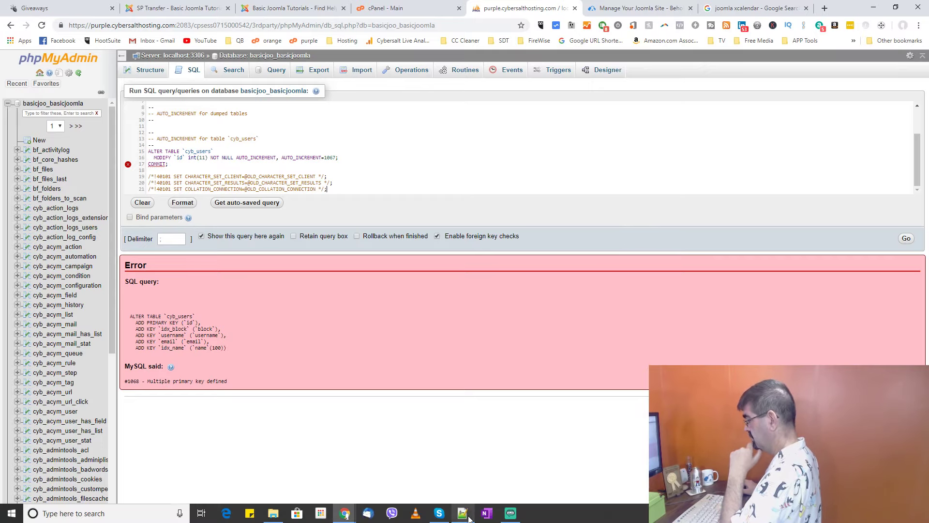
Step: Close the users (2).sql export in Notepad++ and return to phpMyAdmin
left_click(466, 516)
scroll(504, 290, "up", 20)
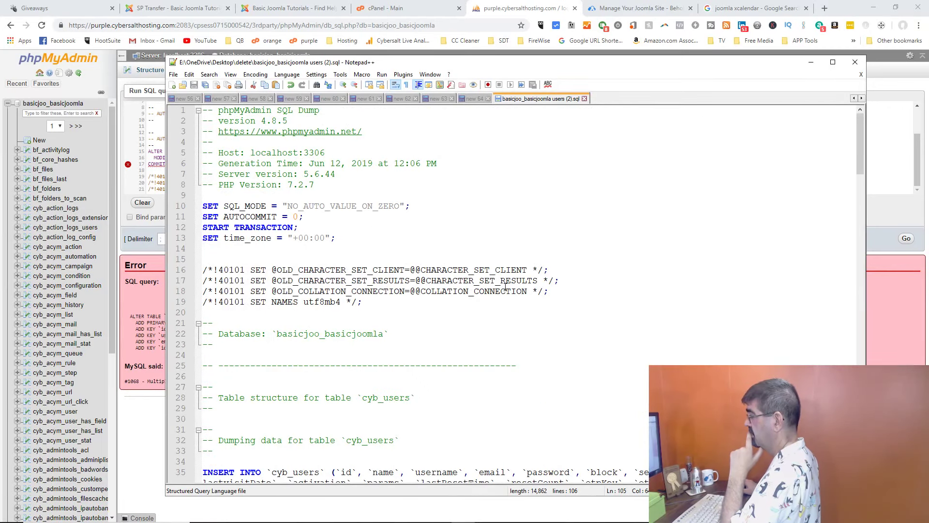
left_click(584, 99)
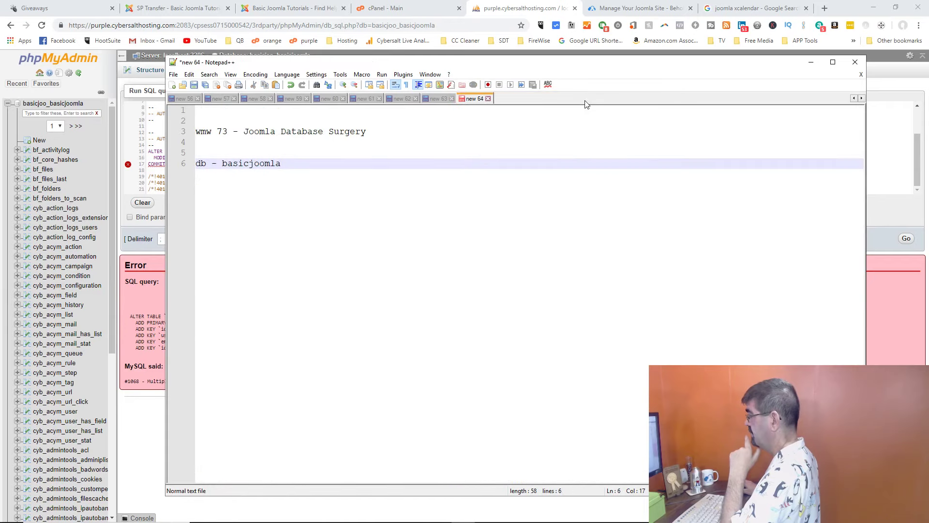
left_click(501, 7)
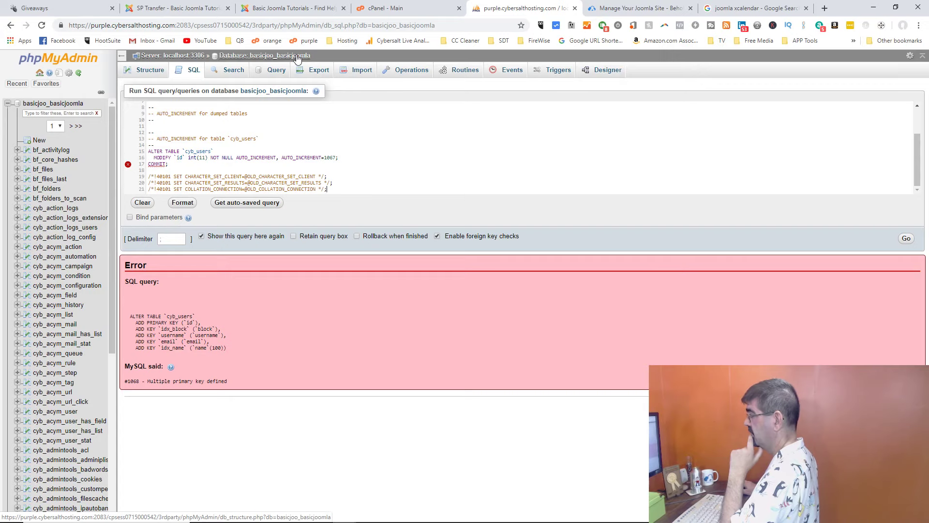
Step: Start a Custom SQL export of basicjoo_basicjoomla with only the cyb_users table selected
left_click(297, 57)
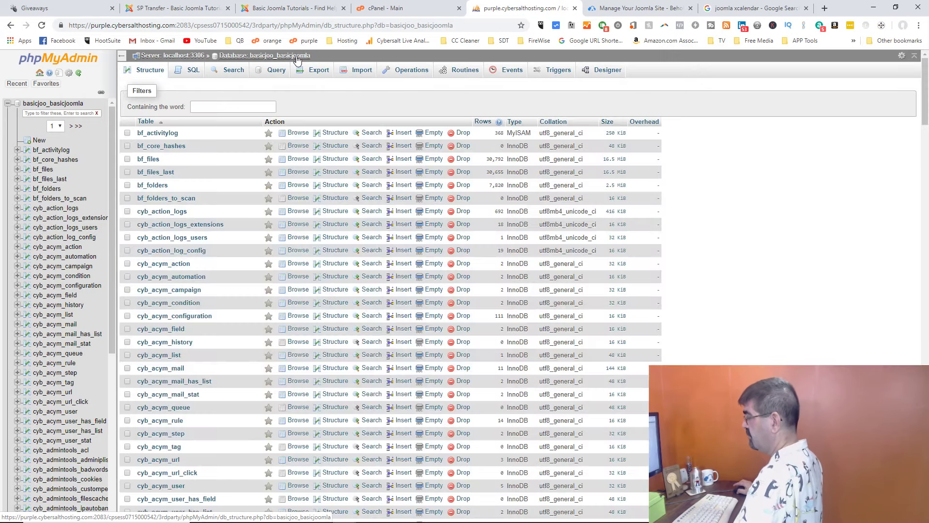
scroll(241, 225, "down", 20)
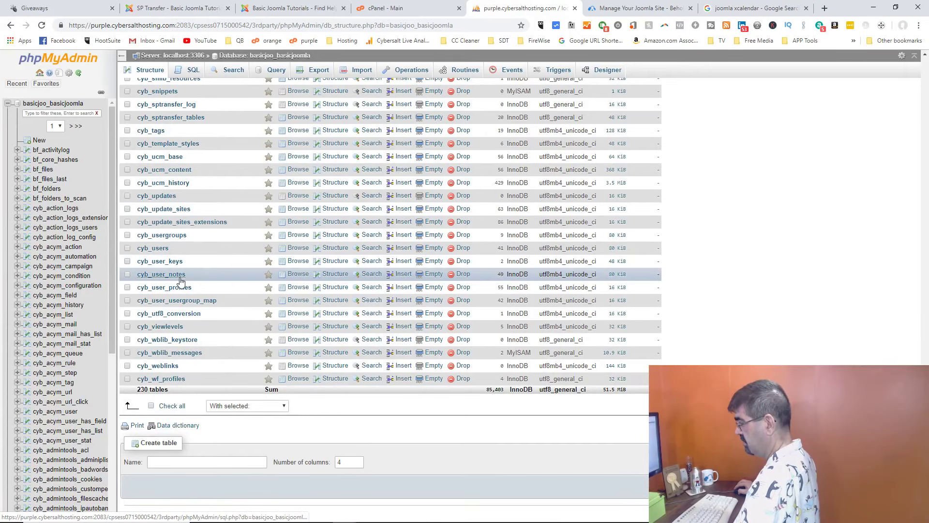
scroll(332, 211, "up", 7)
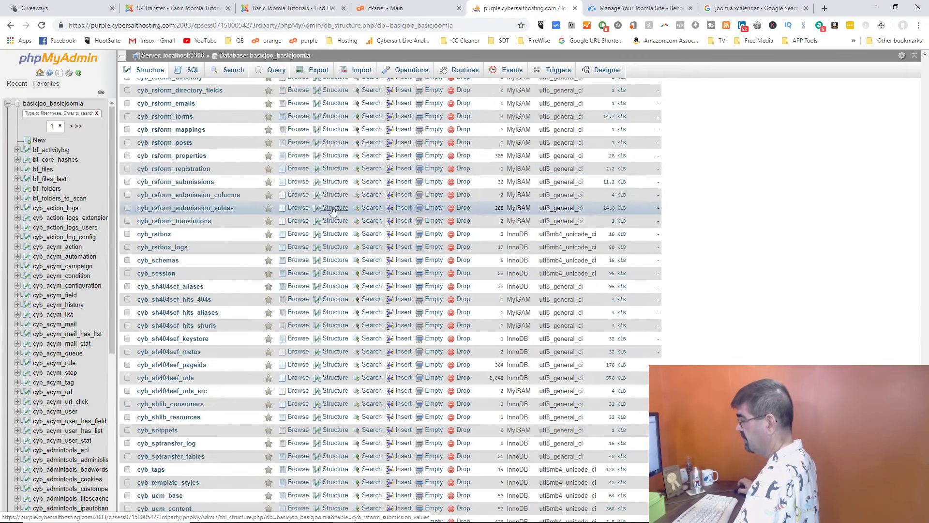
scroll(333, 211, "up", 10)
left_click(318, 71)
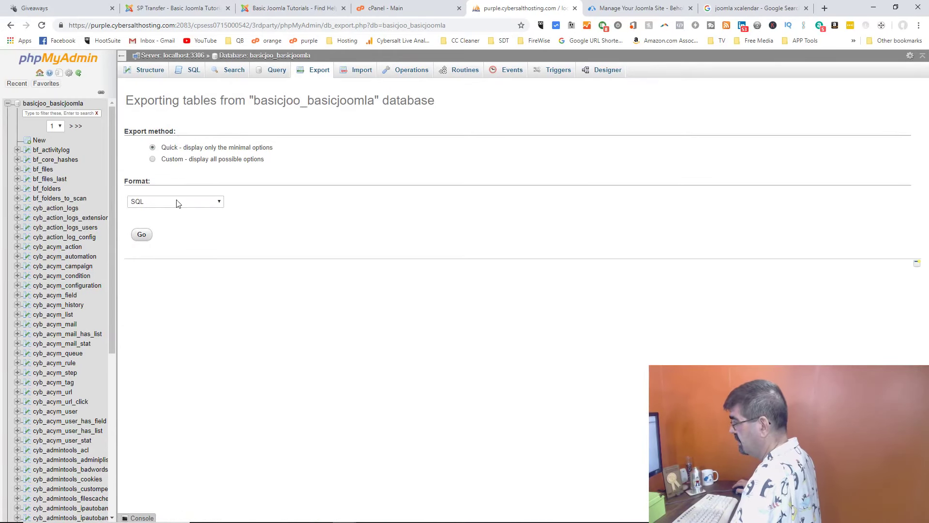
left_click(187, 161)
left_click(273, 255)
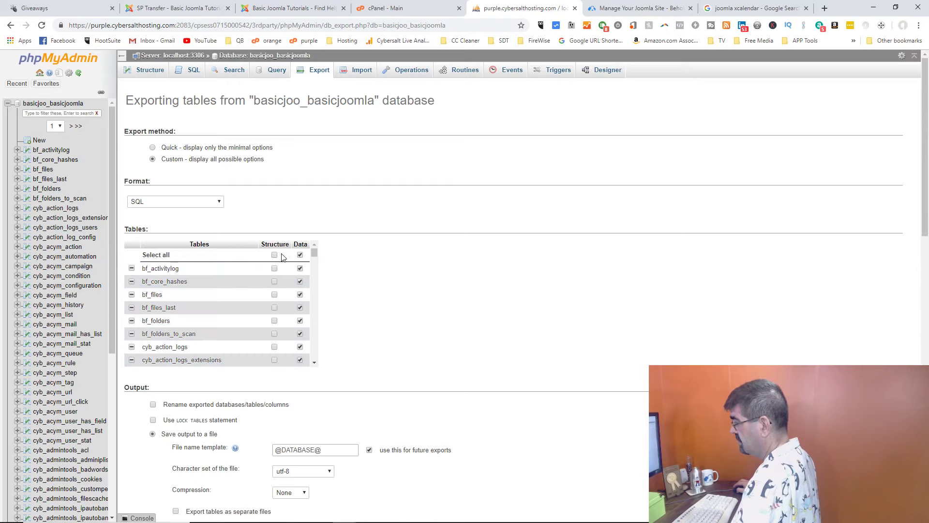
left_click_drag(314, 253, 315, 353)
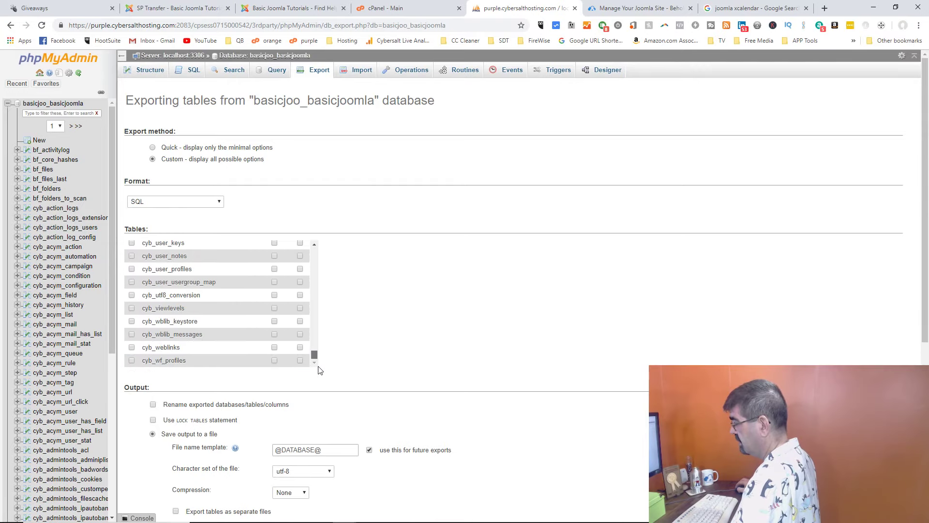
scroll(229, 342, "up", 1)
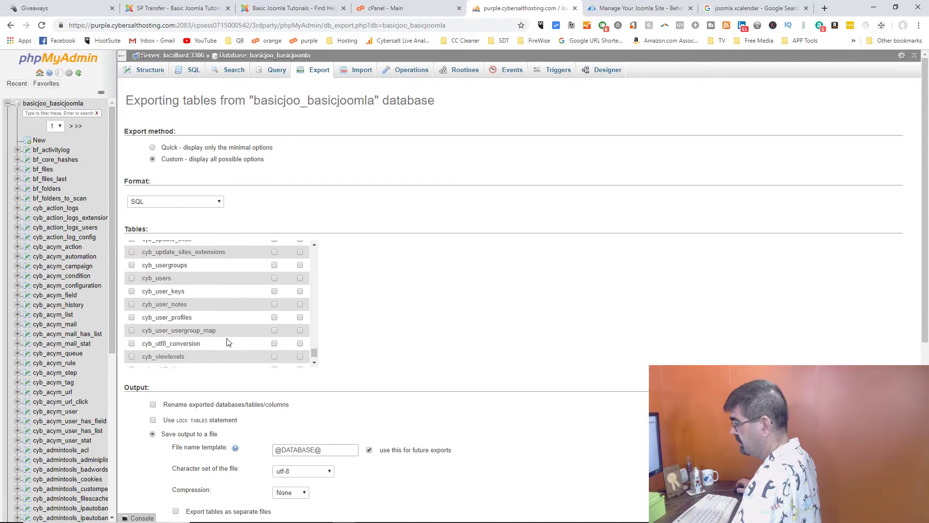
left_click(132, 279)
scroll(456, 300, "down", 15)
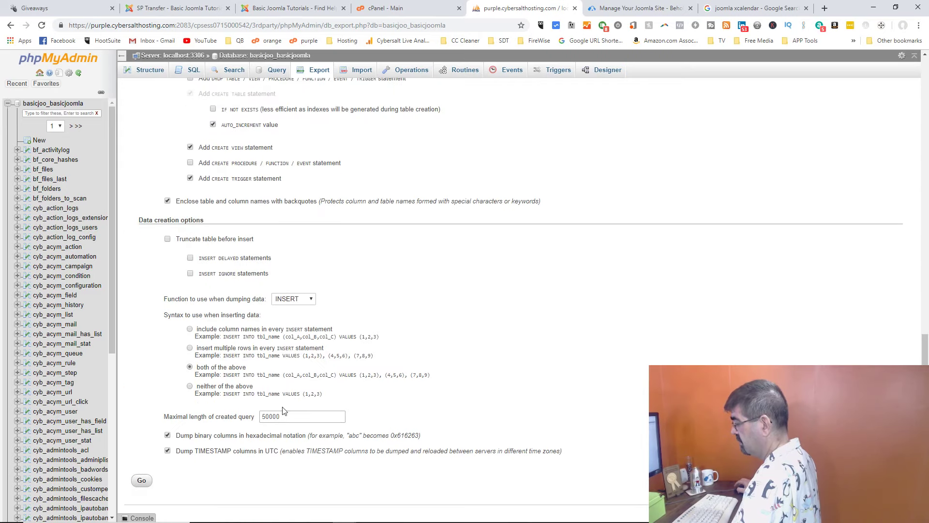
left_click(142, 480)
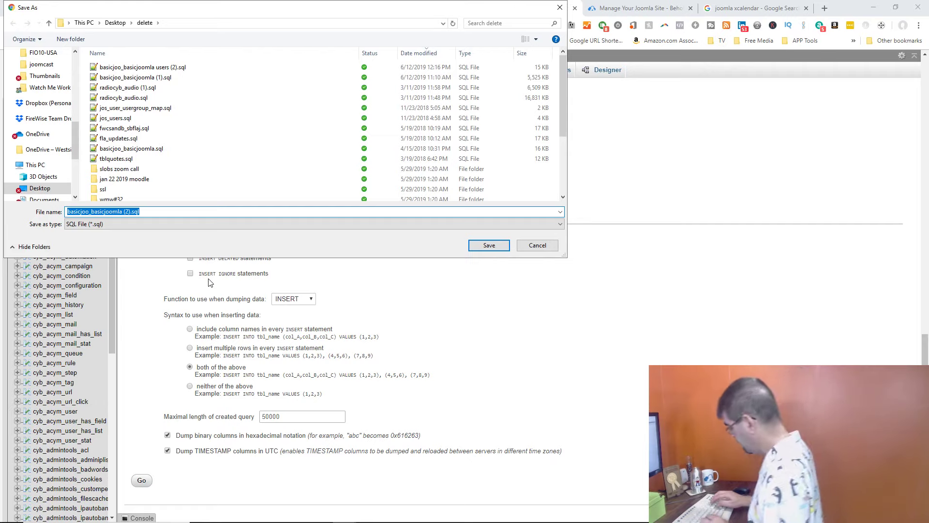
Step: Save the export as 'basicjoo_basicjoomla prefix changed (2).sql'
key("End")
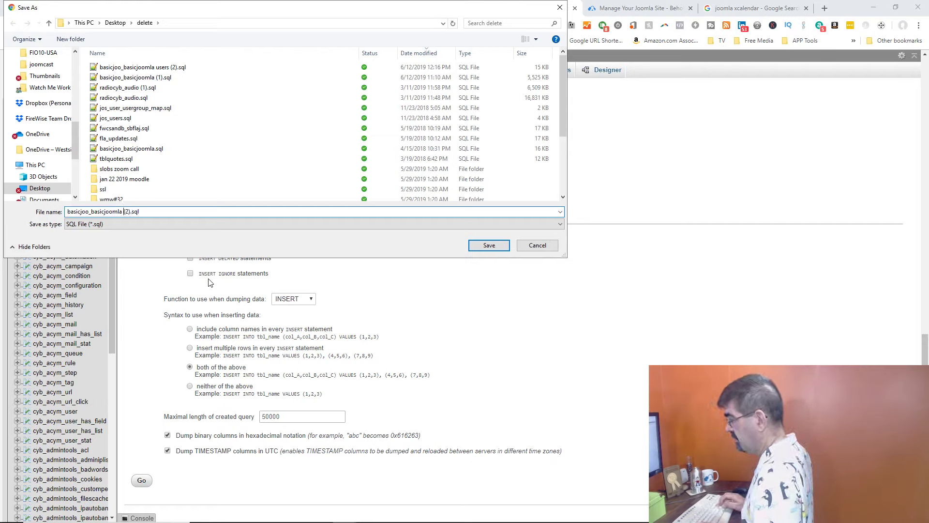
key("Left")
key("Left")
key("Left")
key("Left")
key("Left")
key("Left")
key("Left")
type("prefix ")
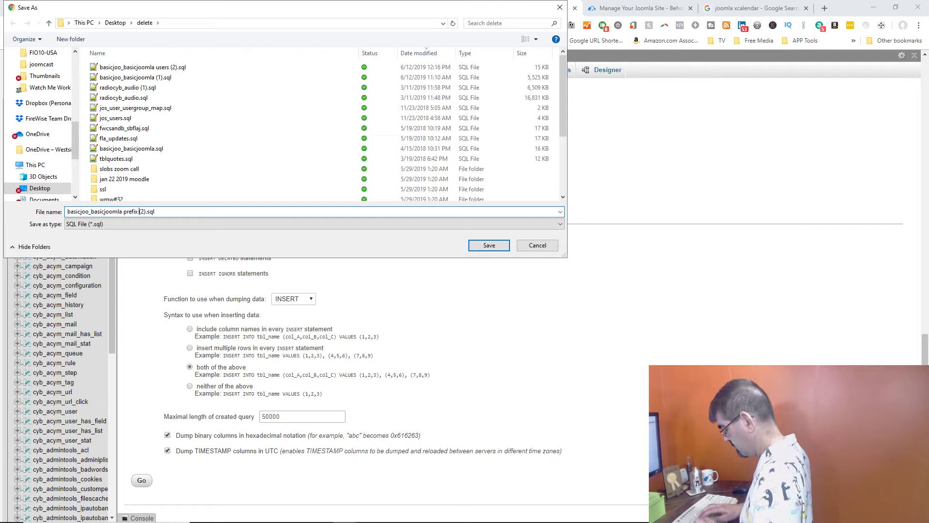
type("changed")
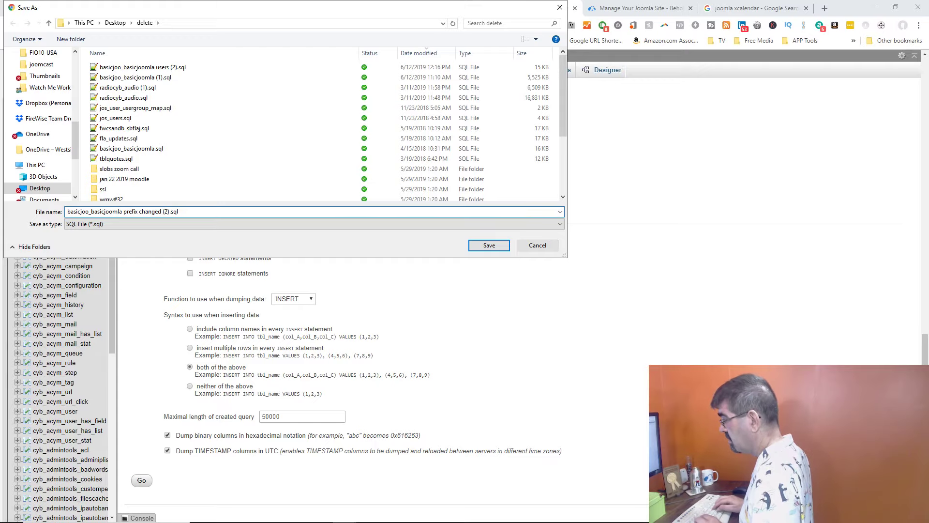
left_click(489, 245)
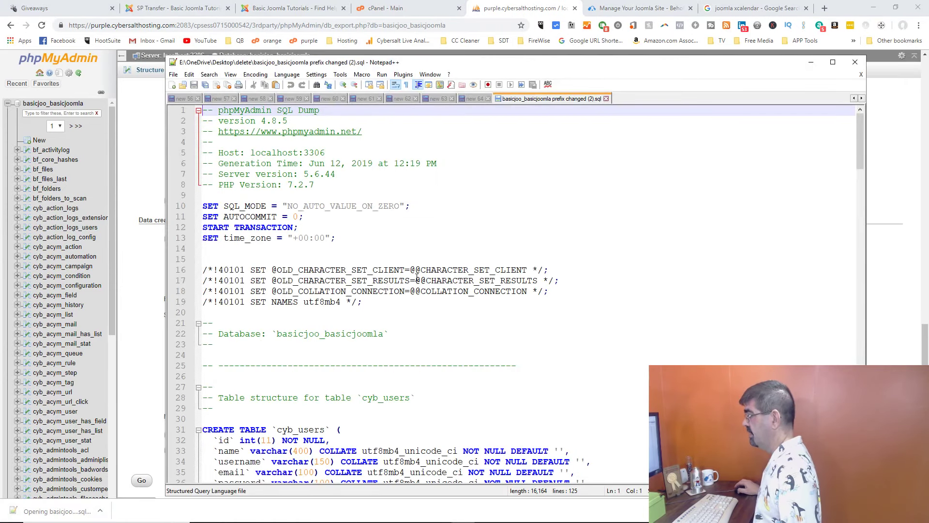
Step: Replace every cyb_ with cybb_ throughout the exported SQL file
left_click(214, 76)
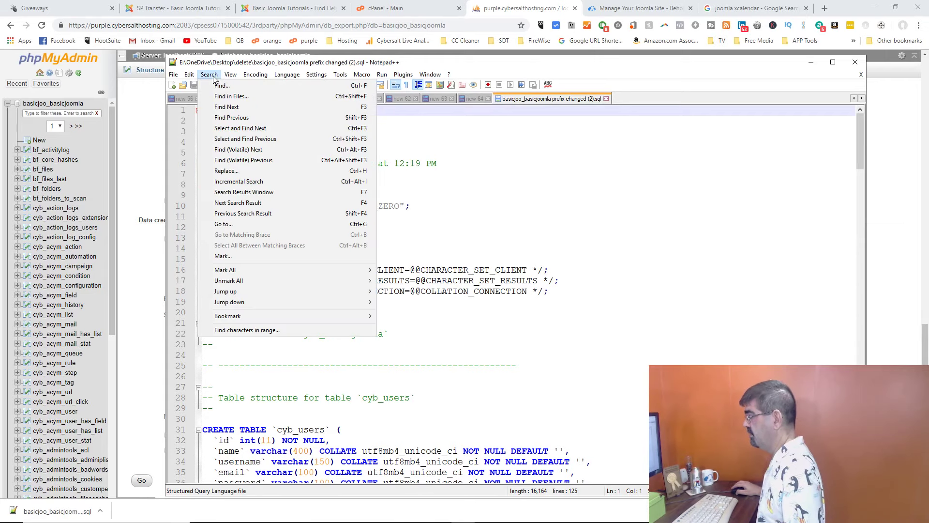
left_click(252, 167)
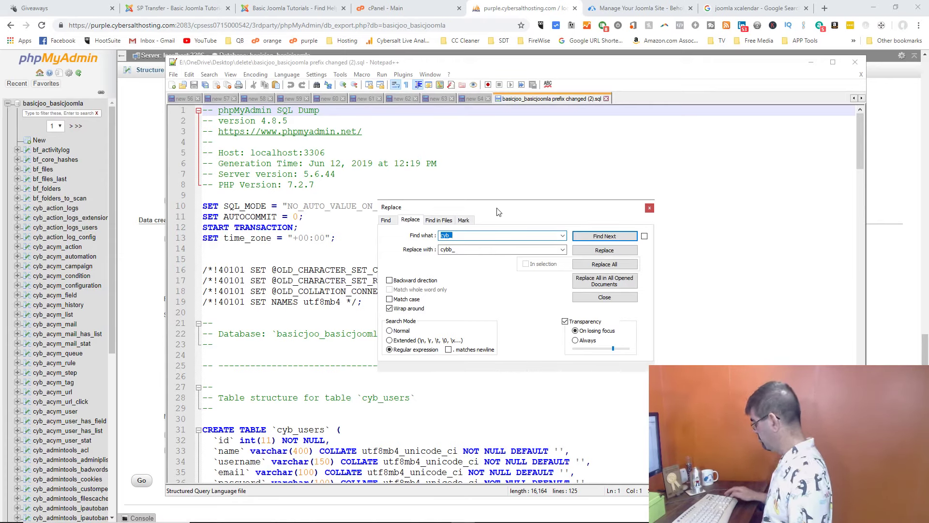
left_click(460, 236)
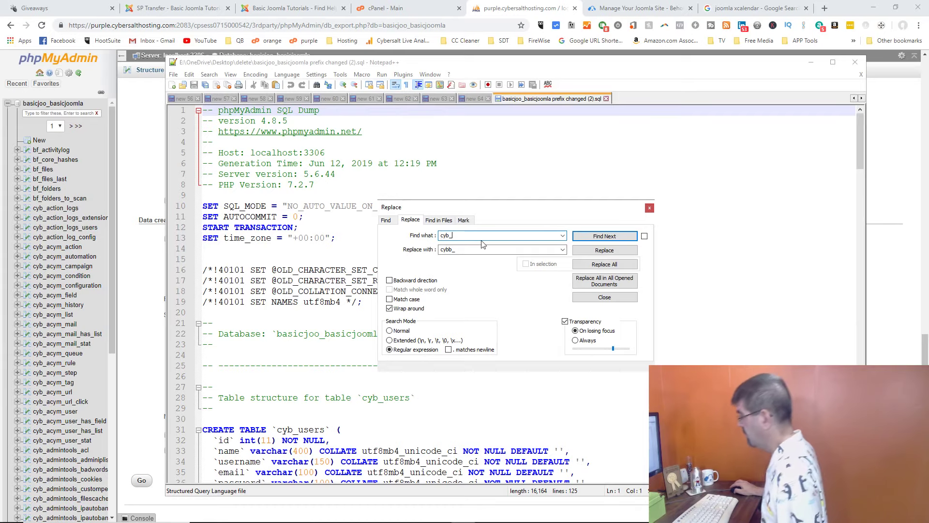
left_click(617, 270)
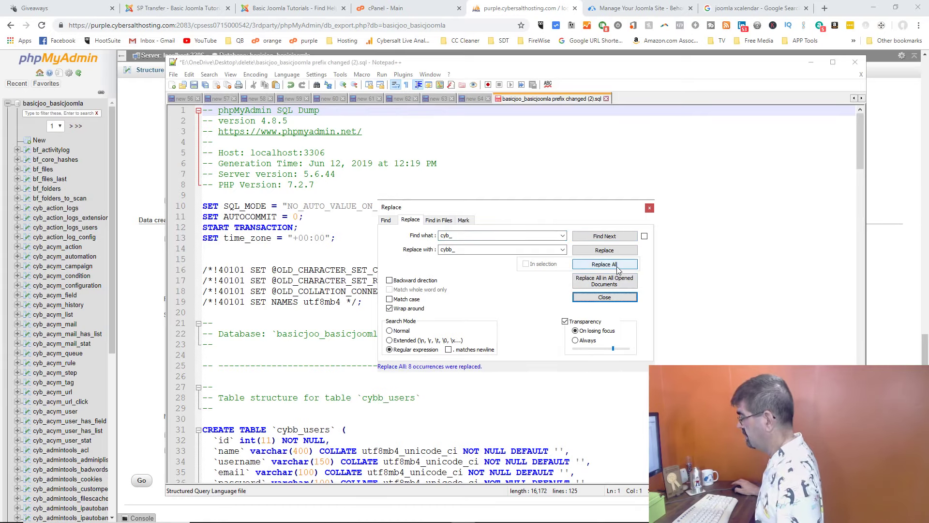
left_click(607, 296)
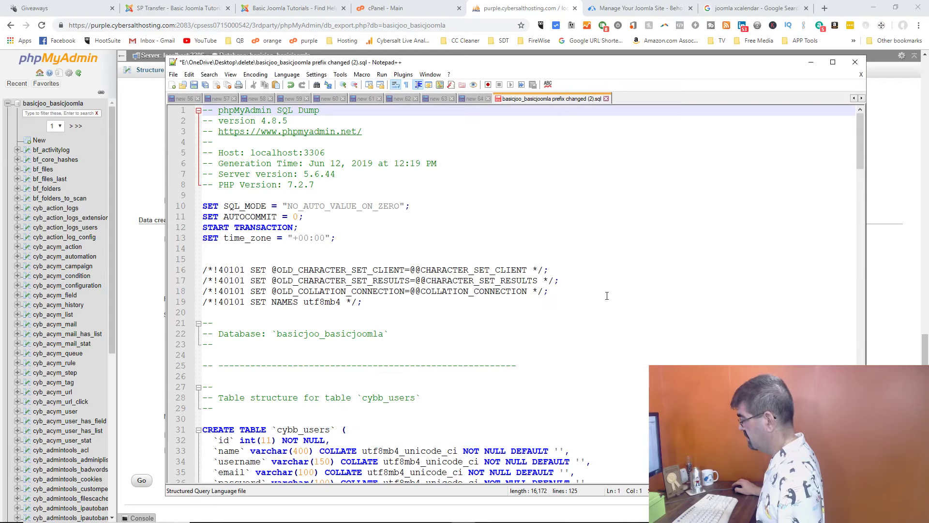
scroll(571, 275, "down", 1)
scroll(505, 255, "up", 1)
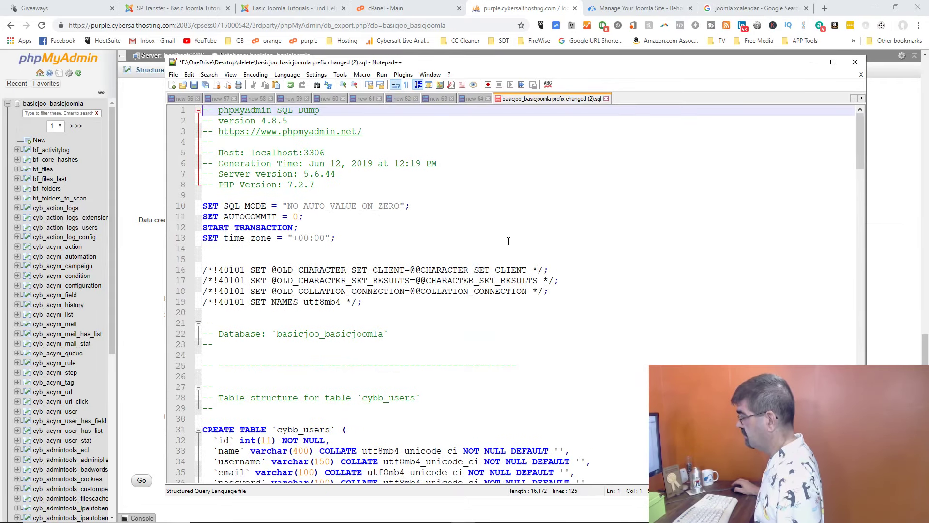
scroll(509, 241, "down", 5)
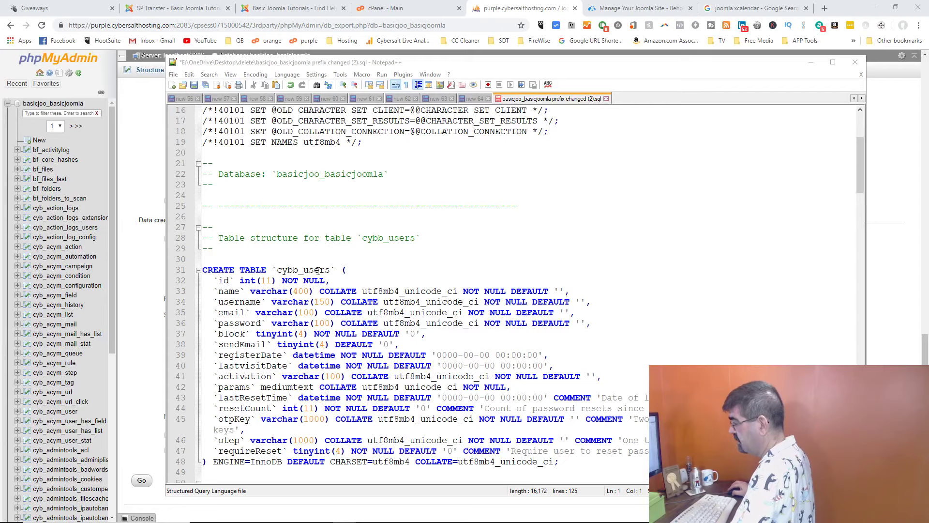
Step: Select and copy the whole cybb_users SQL file, then return to phpMyAdmin
left_click(420, 260)
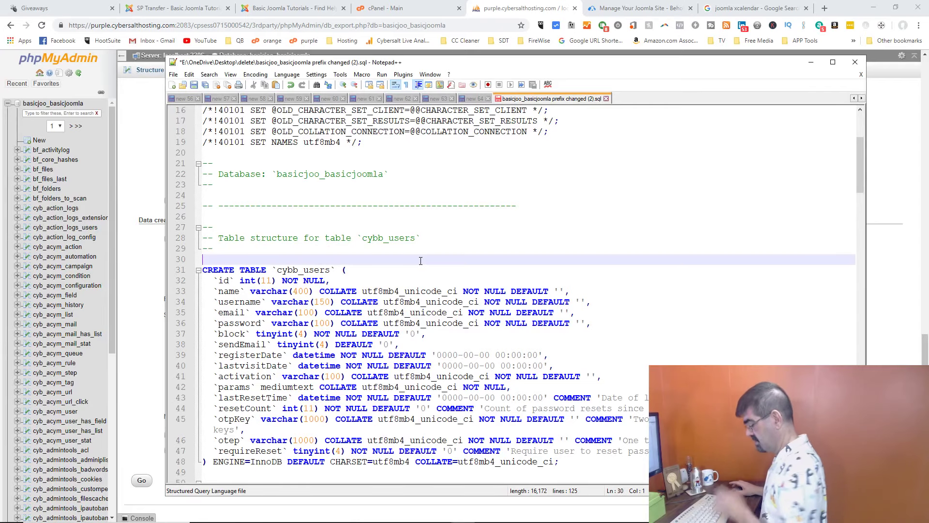
key("ctrl+a")
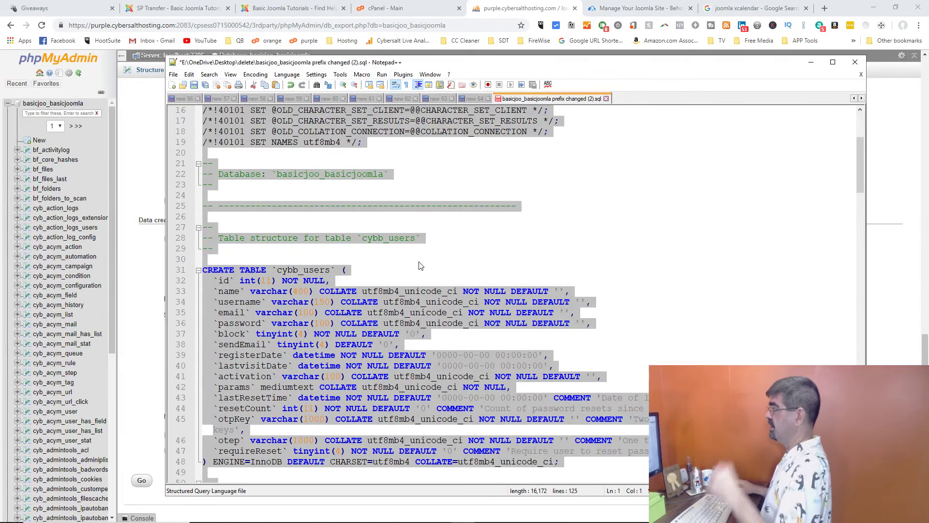
left_click(459, 229)
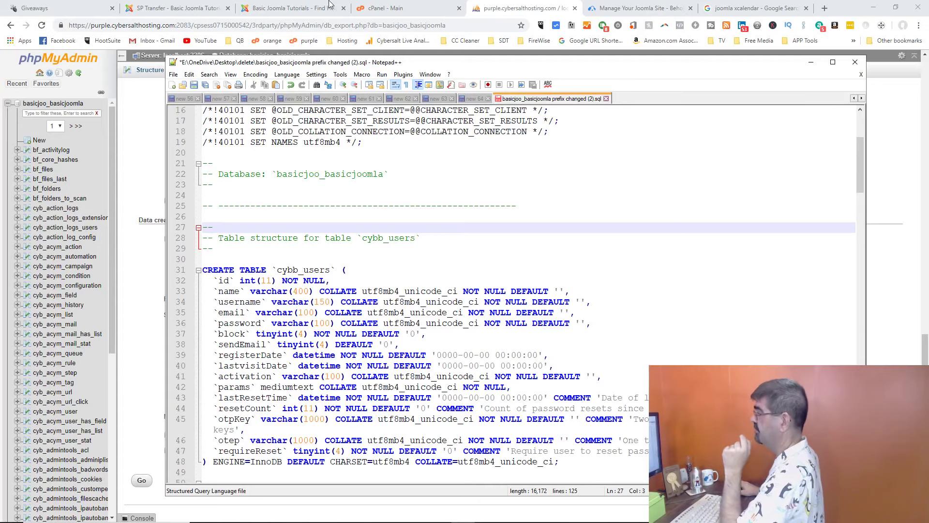
left_click(519, 10)
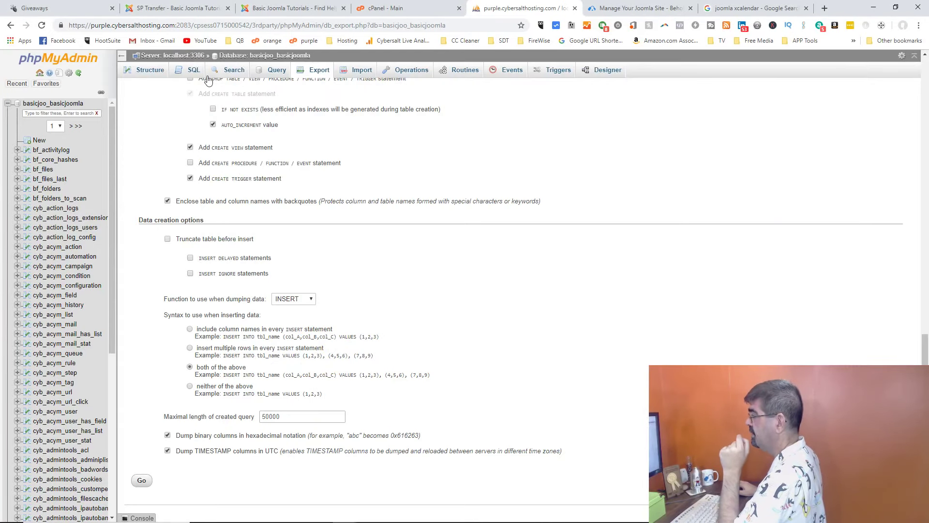
Step: Paste the full cybb_users dump into the SQL query editor and run it
left_click(193, 71)
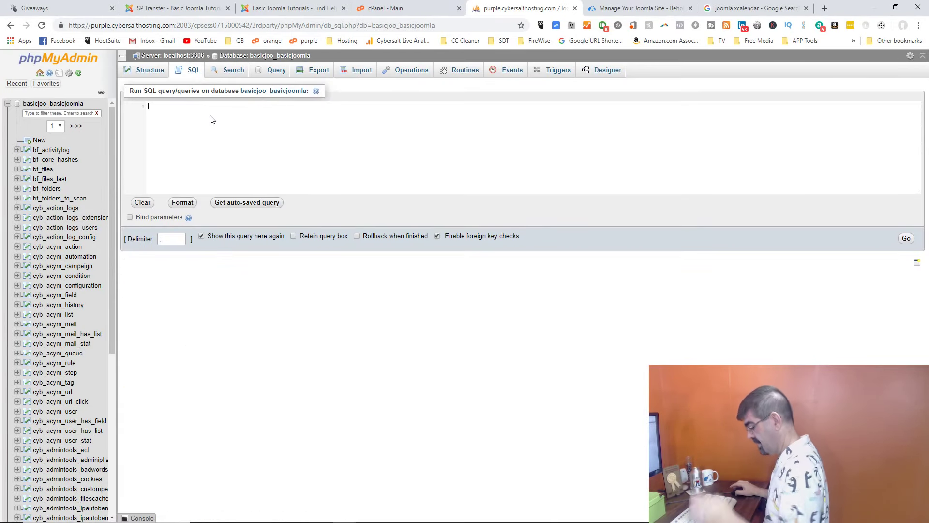
key("ctrl+v")
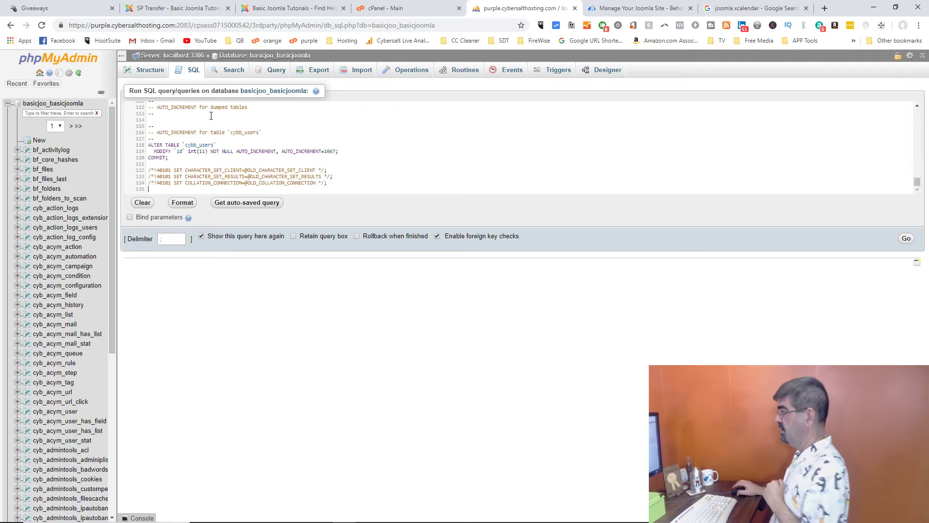
left_click(904, 238)
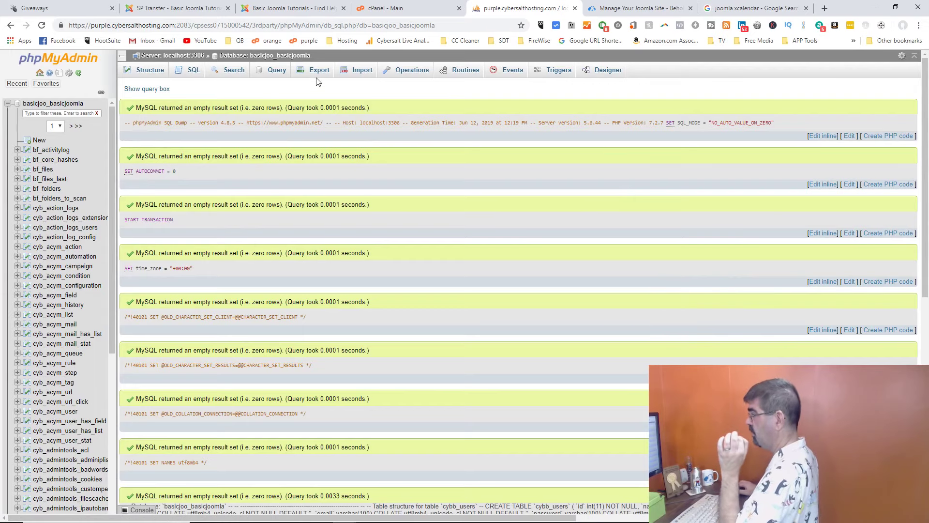
Step: Drop the newly created cybb_users table from the table list, then bring Notepad++ back
left_click(263, 56)
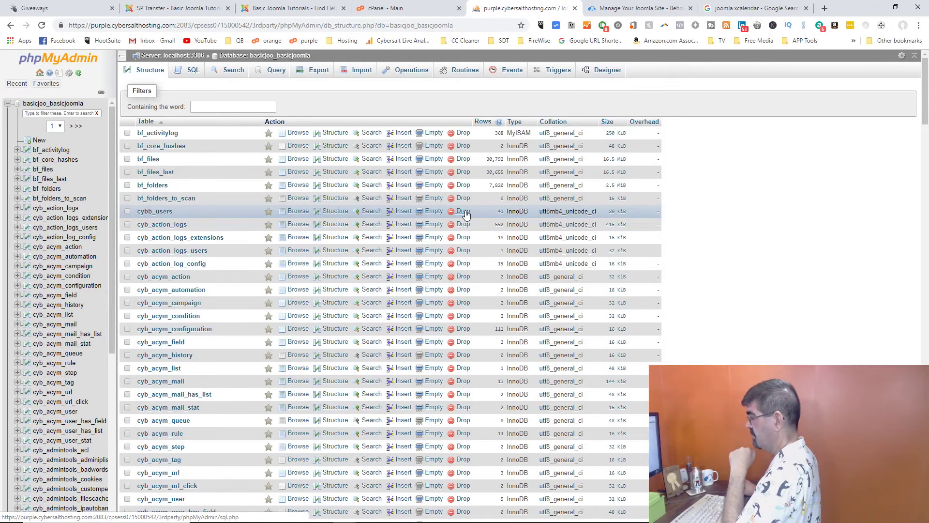
left_click(465, 213)
left_click(476, 314)
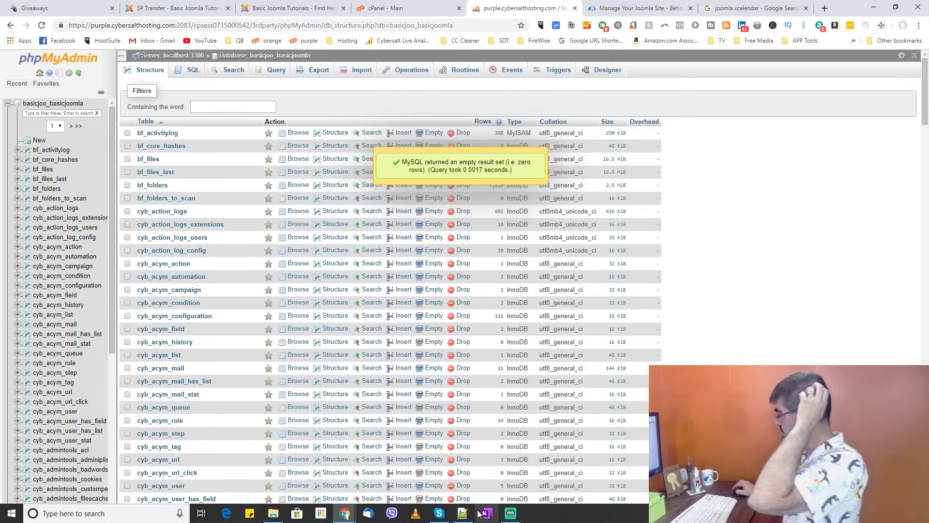
left_click(462, 513)
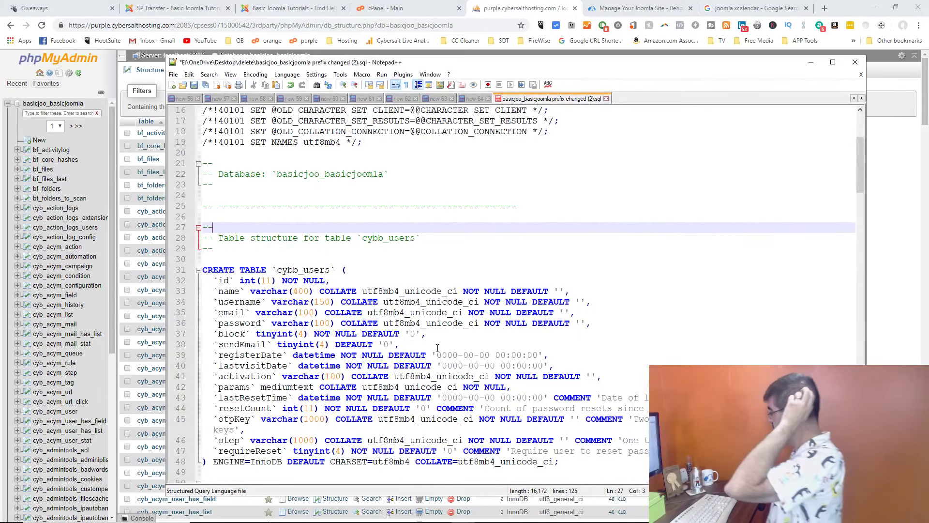
Step: Maximize Notepad++, select lines 31–95 (cybb_users CREATE TABLE through the last INSERT row), and return to phpMyAdmin
left_click(834, 63)
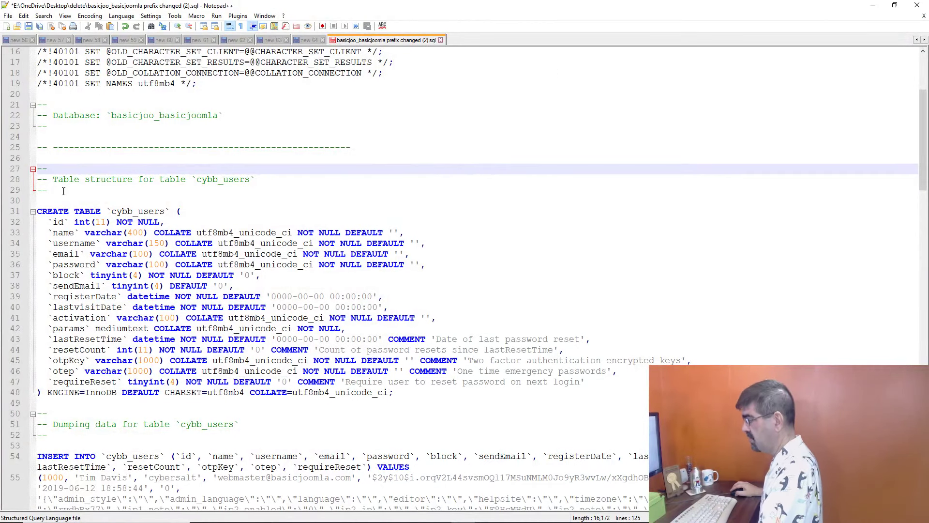
left_click(38, 212)
scroll(244, 207, "down", 5)
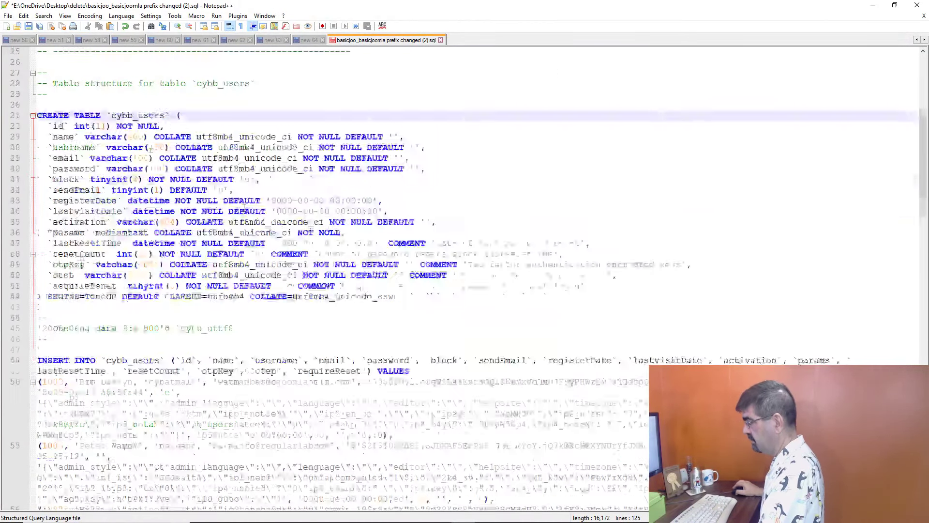
scroll(132, 207, "down", 20)
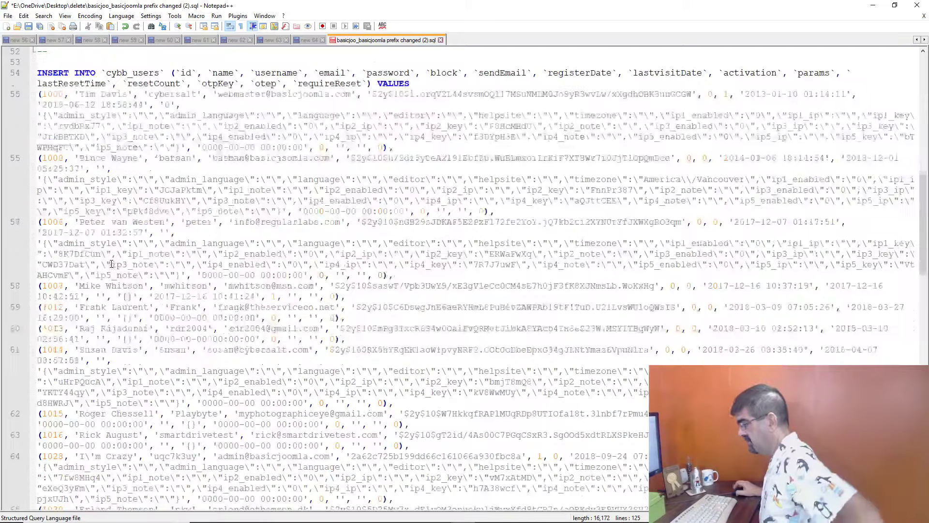
scroll(112, 264, "down", 13)
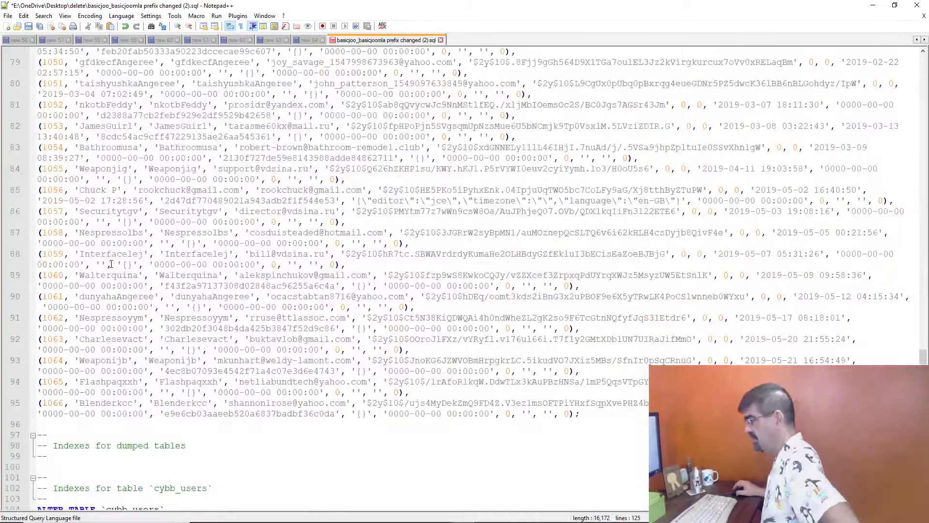
left_click(616, 410, "shift")
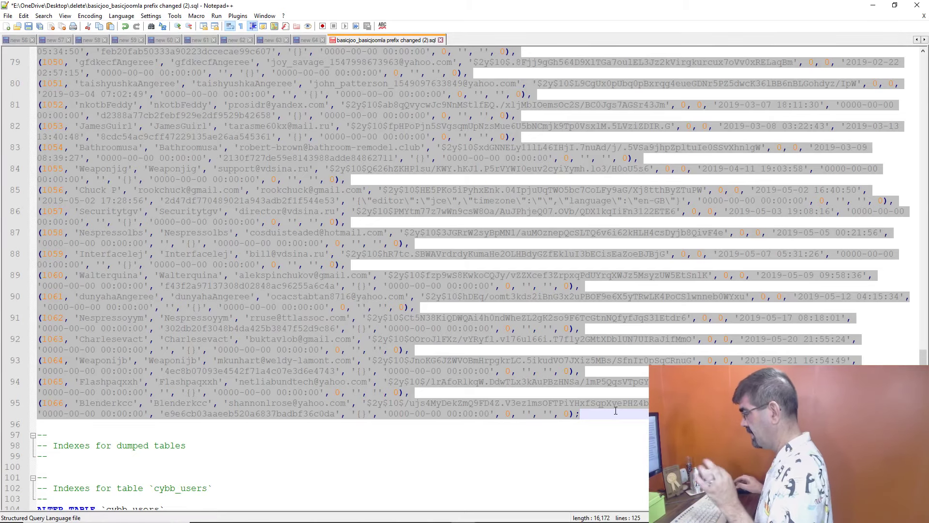
key("alt+Tab")
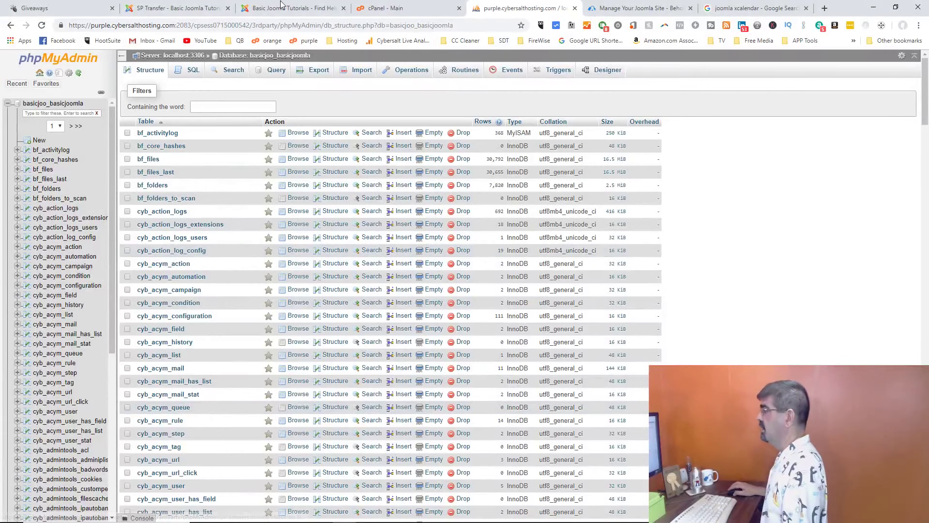
Step: Open an empty SQL query page in phpMyAdmin, then return to the Notepad++ file and deselect text
left_click(190, 70)
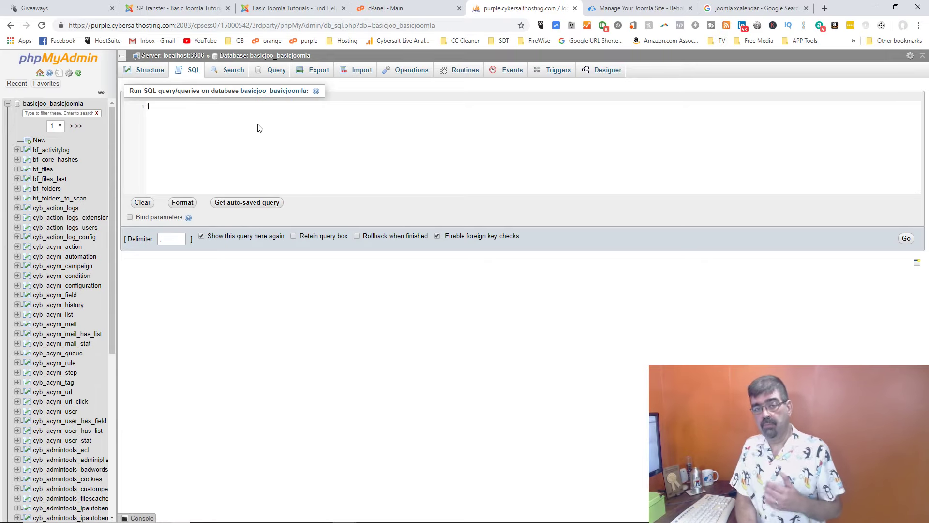
key("alt+Tab")
key("alt+Tab")
key("alt+Tab")
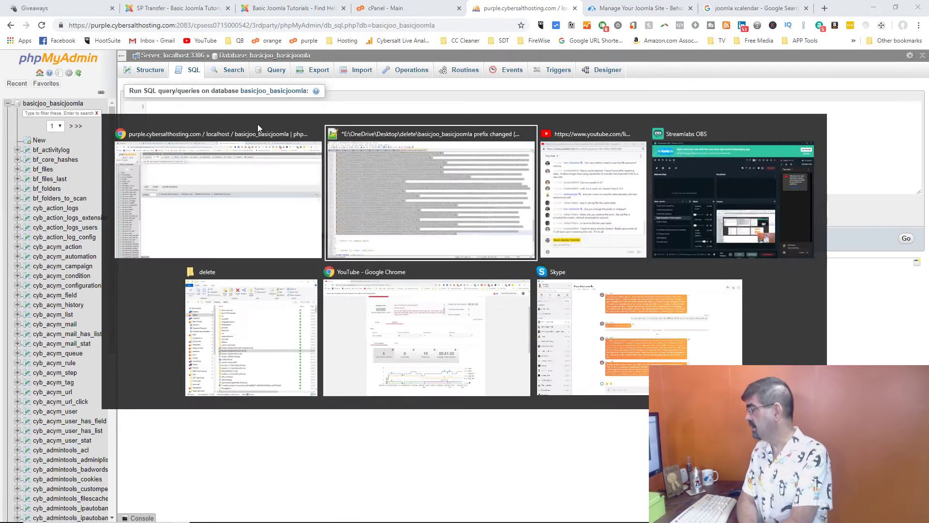
key("alt+Tab")
key("alt+Tab")
key("alt+Tab")
key("alt+Tab")
key("alt+Tab")
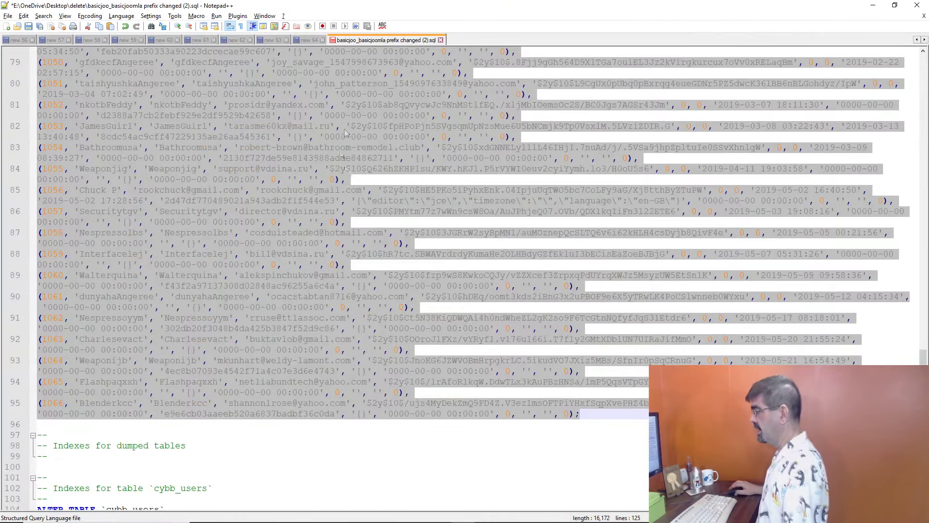
left_click(346, 131)
scroll(271, 262, "down", 7)
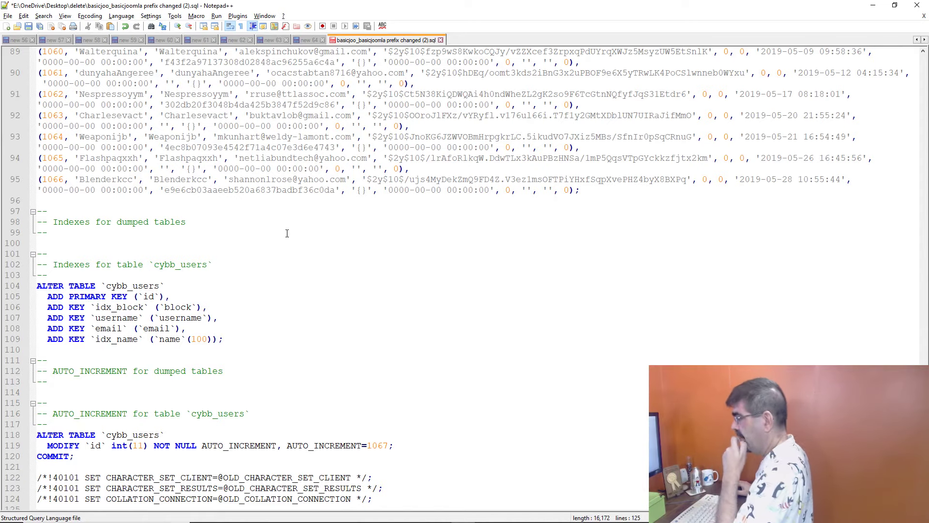
scroll(287, 233, "up", 12)
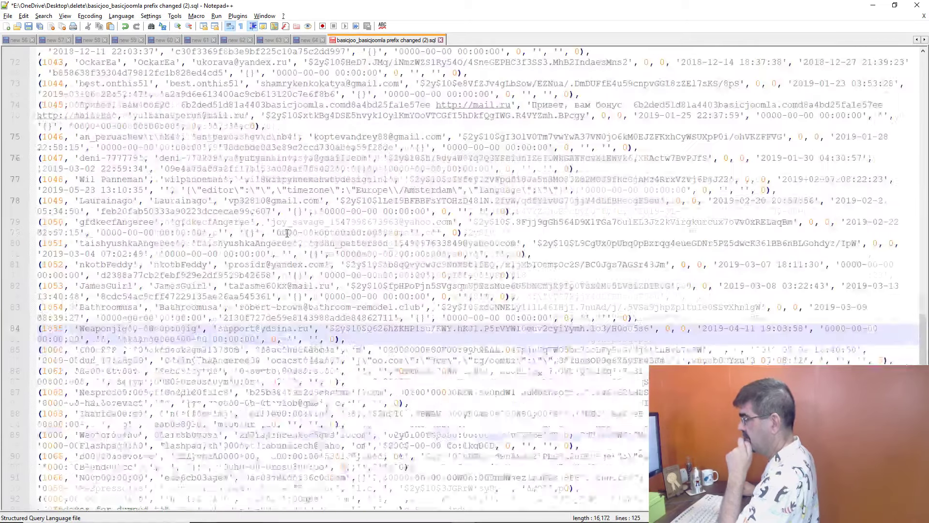
scroll(287, 233, "up", 15)
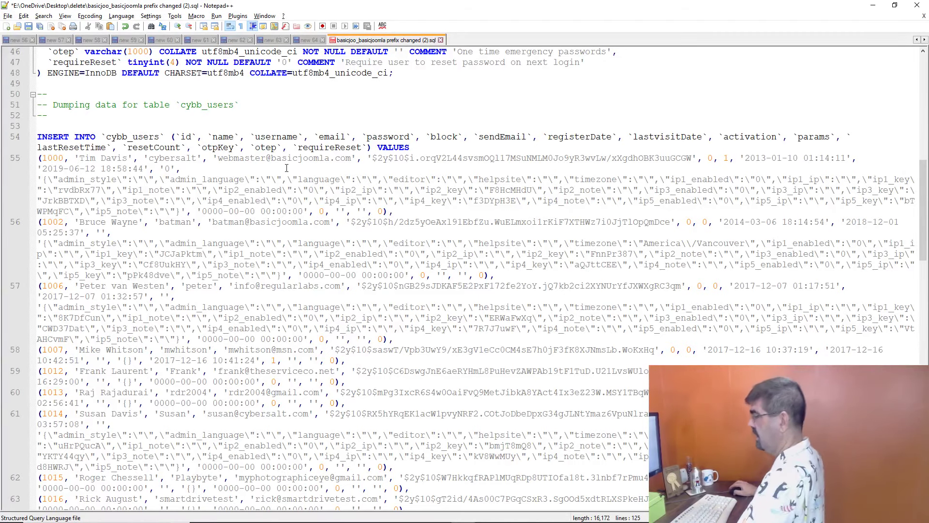
Step: Select line 54's INSERT INTO `cybb_users` header, columns id through requireReset, up to VALUES
triple_click(38, 160)
scroll(182, 191, "down", 20)
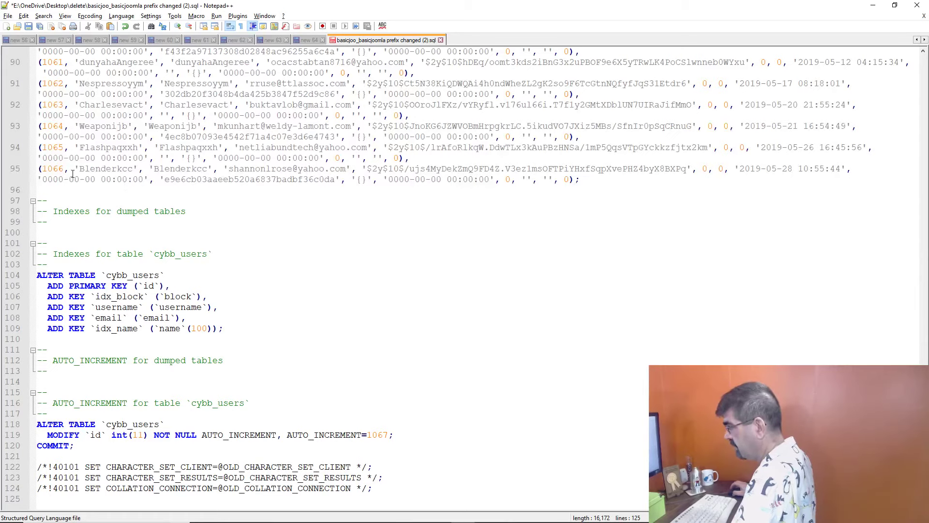
scroll(189, 179, "up", 20)
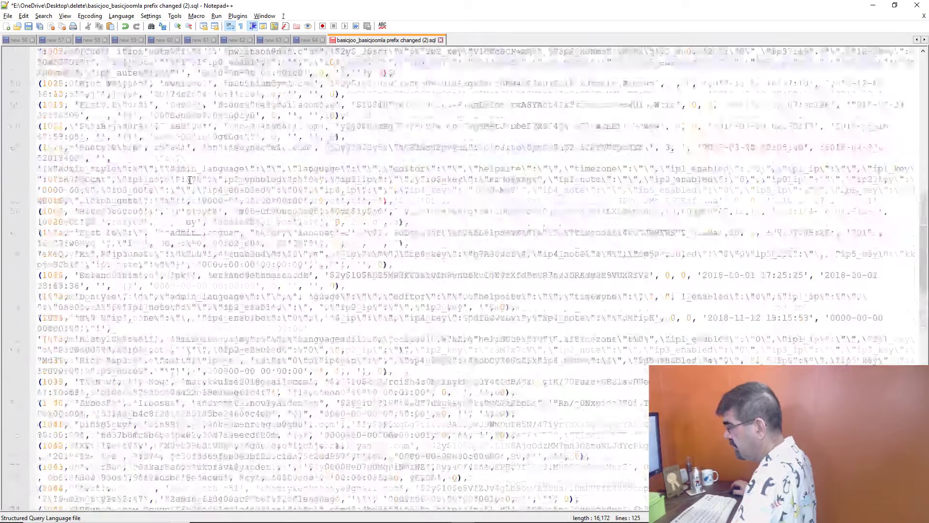
scroll(189, 180, "up", 1)
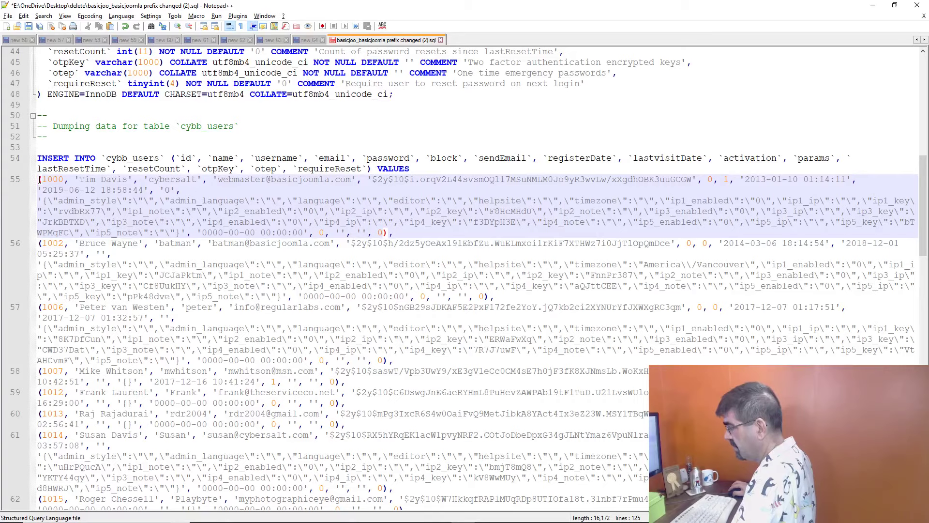
left_click_drag(40, 180, 74, 204)
left_click(42, 159)
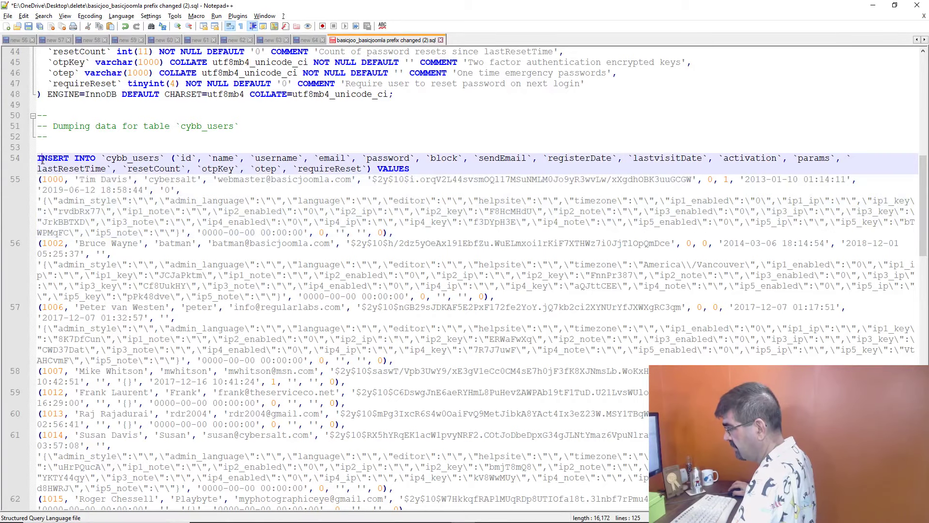
left_click_drag(38, 157, 387, 403)
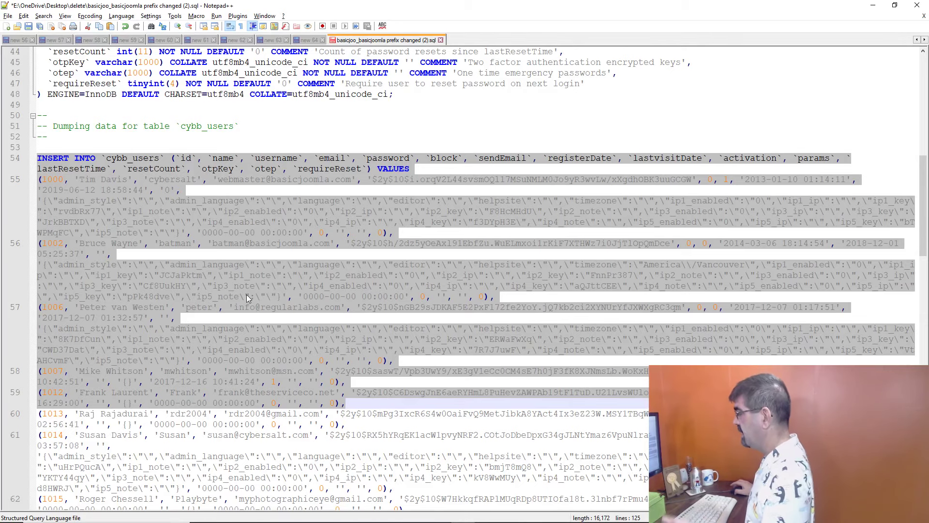
left_click(102, 202)
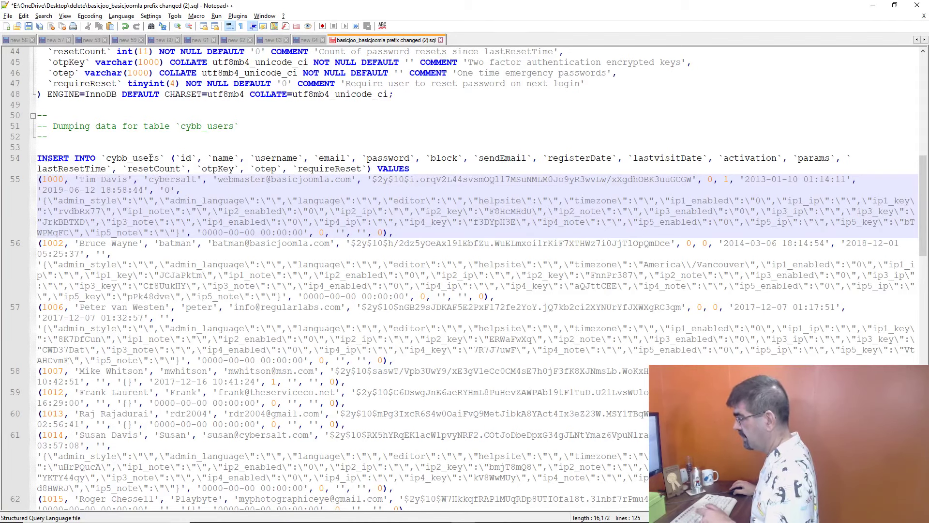
left_click_drag(38, 157, 141, 158)
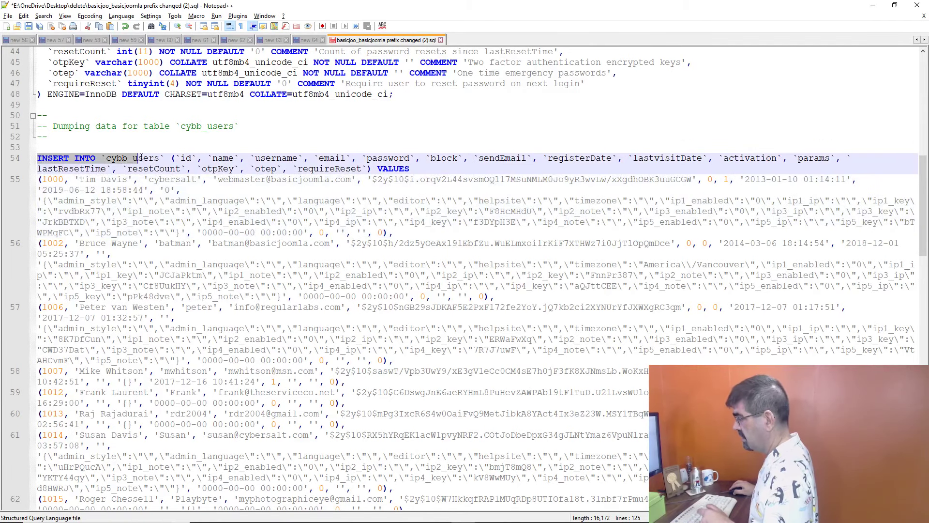
left_click_drag(38, 158, 413, 172)
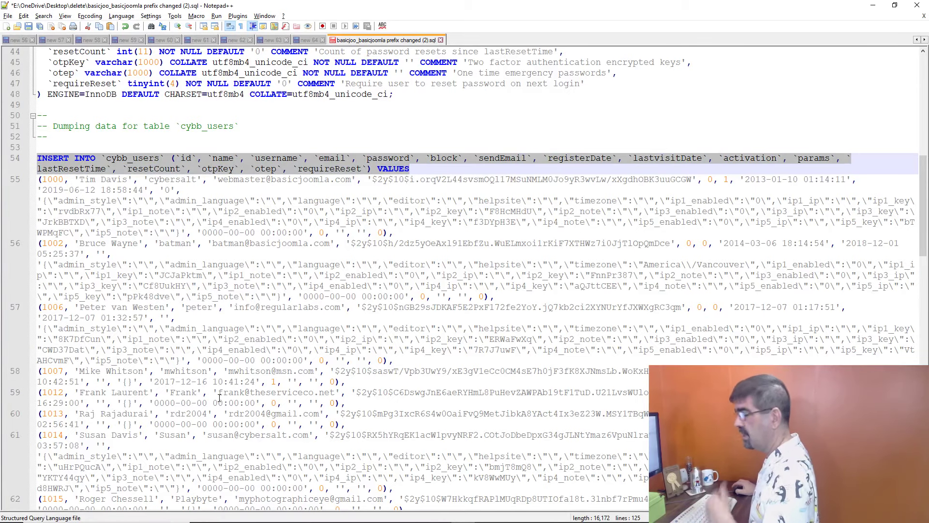
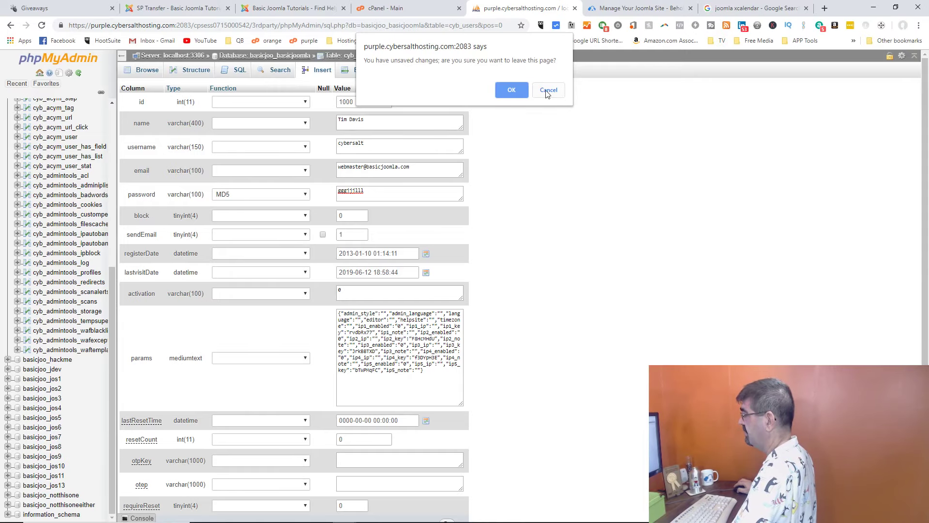
Step: Discard the unsaved edit and browse the cyb_users table's 41 user rows
left_click(510, 94)
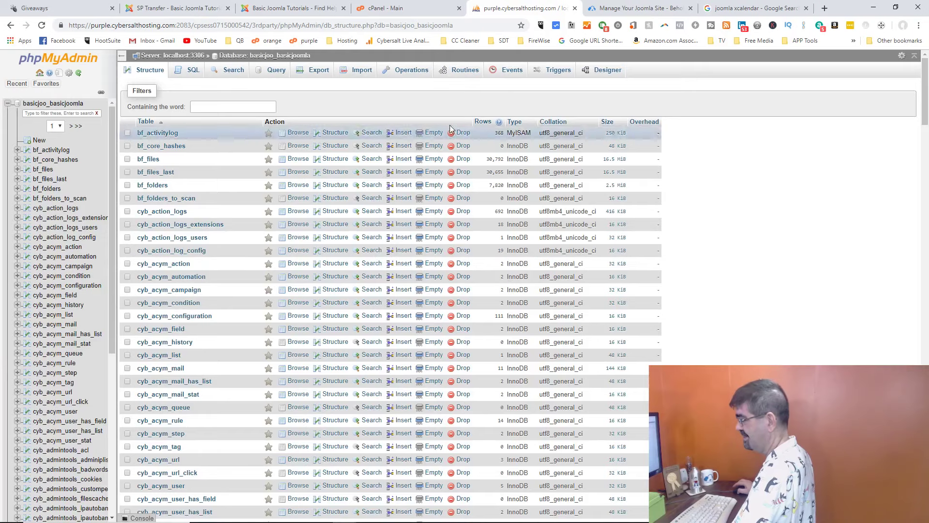
scroll(382, 196, "down", 10)
scroll(382, 196, "down", 20)
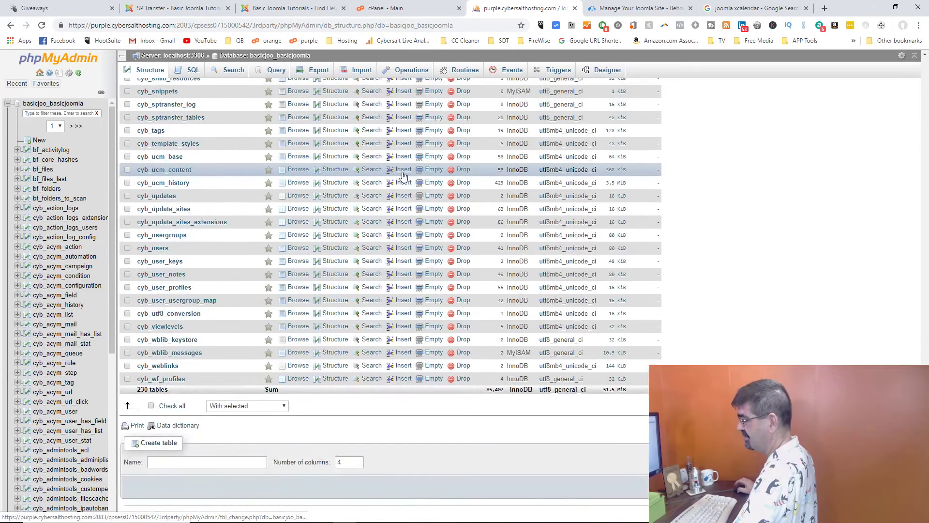
left_click(299, 248)
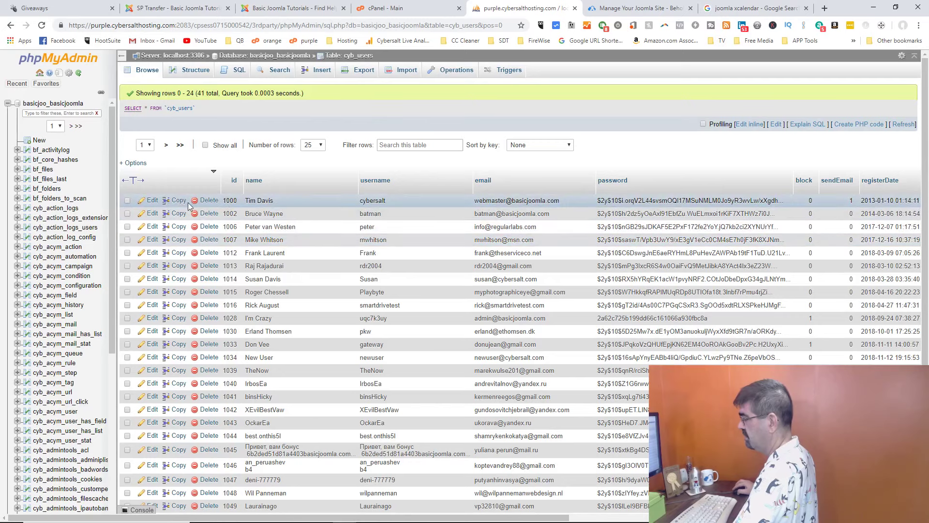
Step: In user 1000's record, set the password function to MD5 and enter a new password
left_click(153, 200)
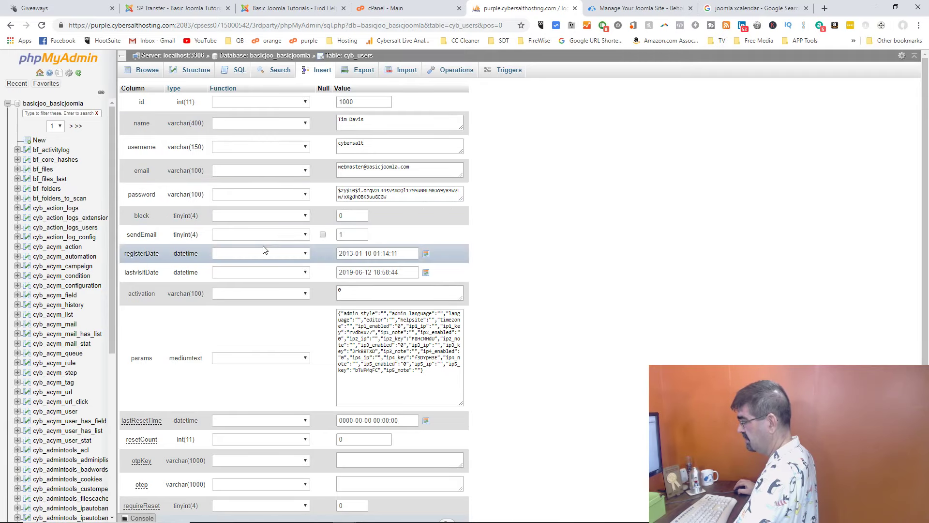
left_click(290, 195)
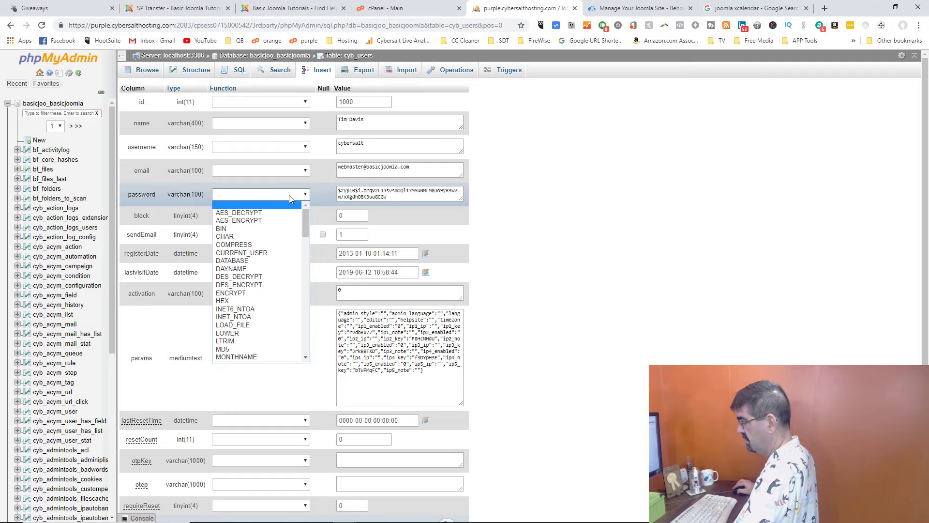
left_click(268, 349)
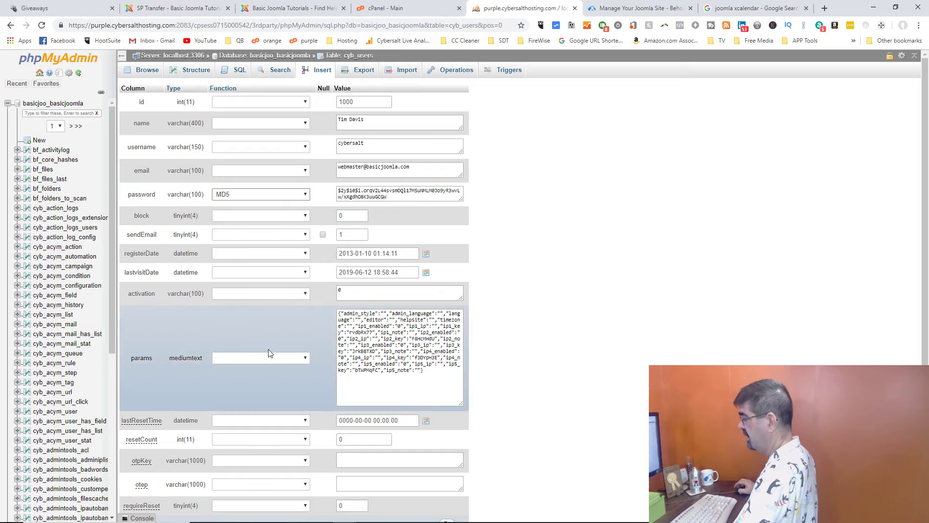
triple_click(344, 189)
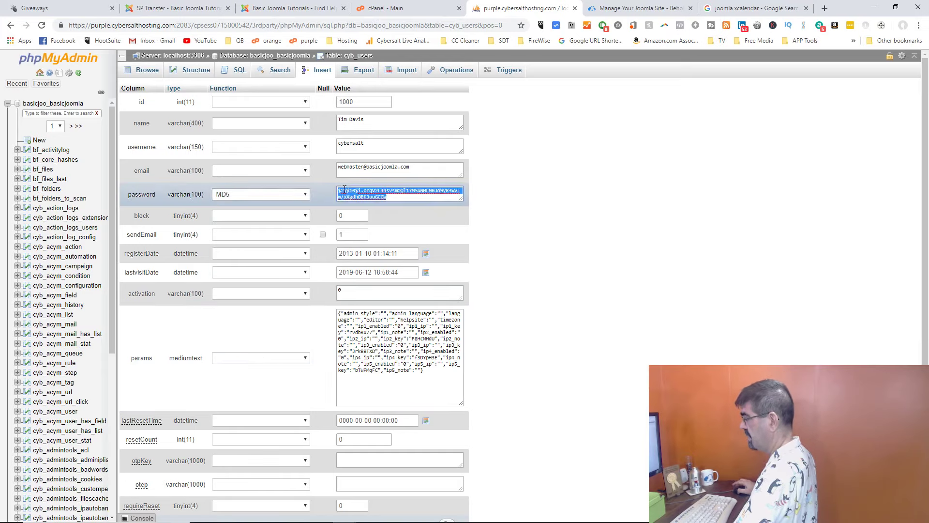
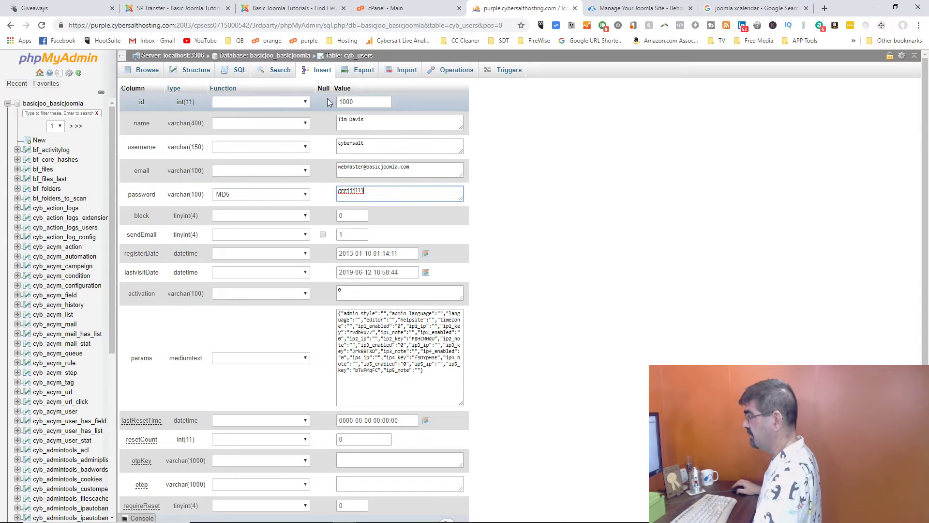
left_click(290, 57)
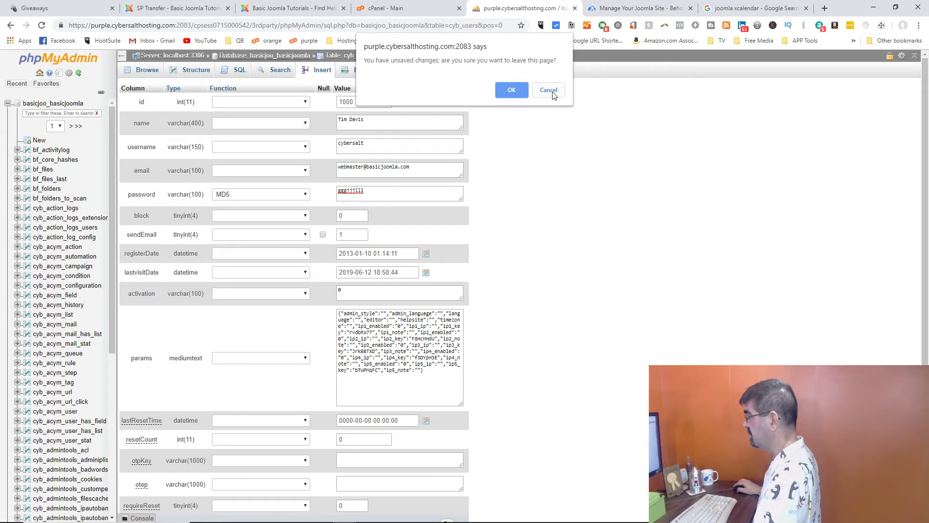
Step: Confirm leaving the user edit form without saving
left_click(514, 89)
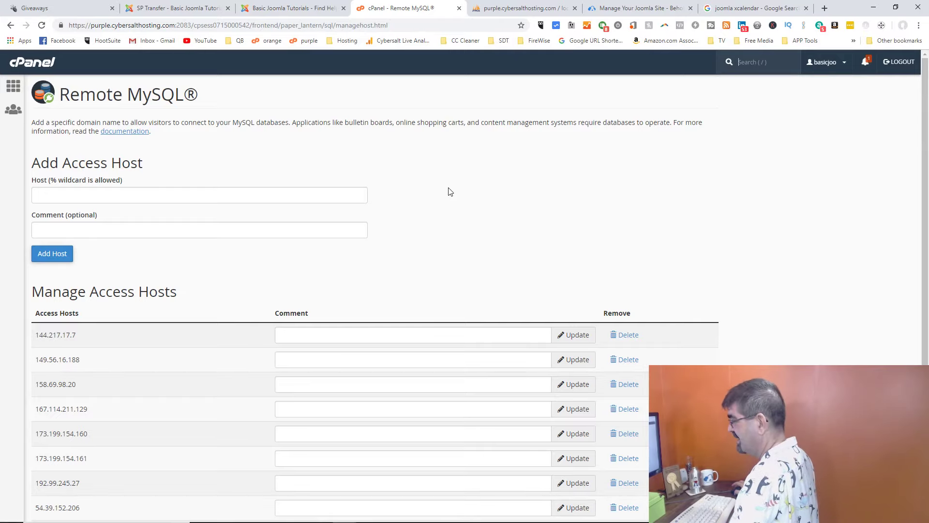
left_click(10, 27)
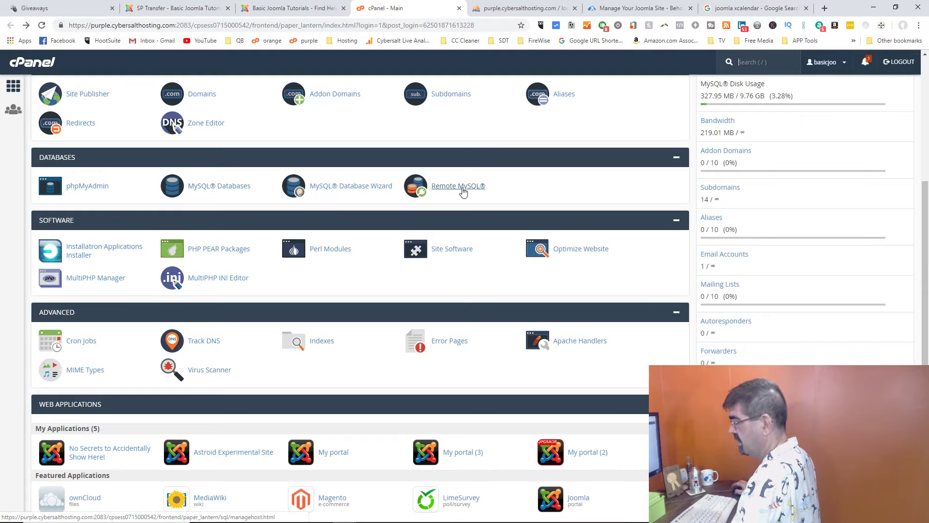
left_click(463, 186)
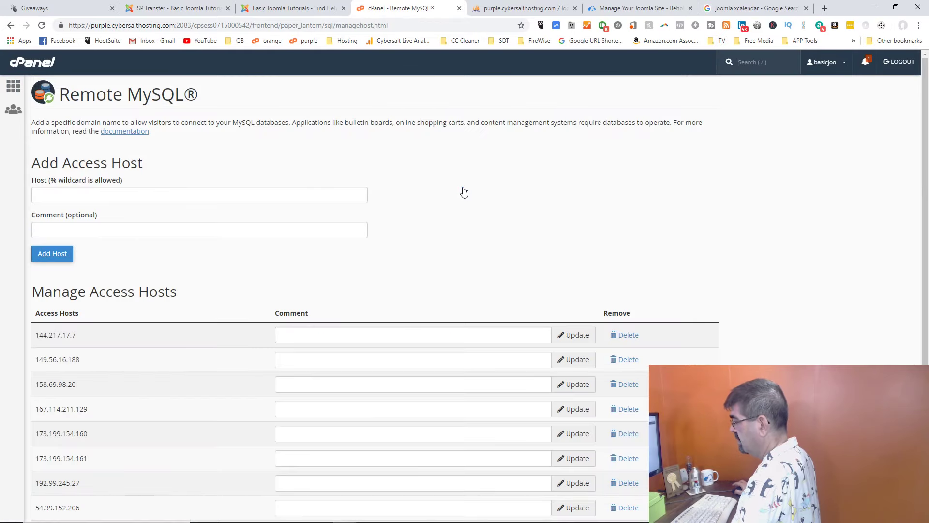
scroll(463, 192, "down", 2)
scroll(464, 192, "down", 1)
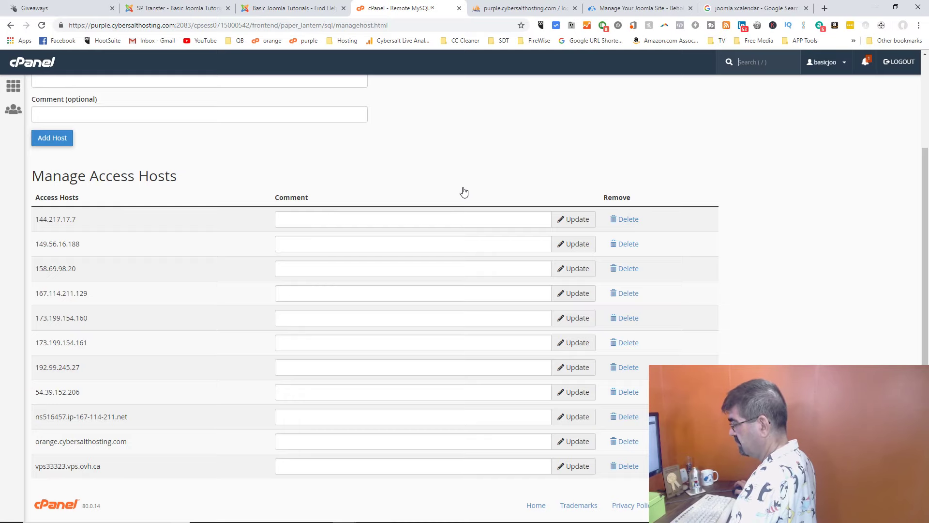
scroll(463, 192, "up", 3)
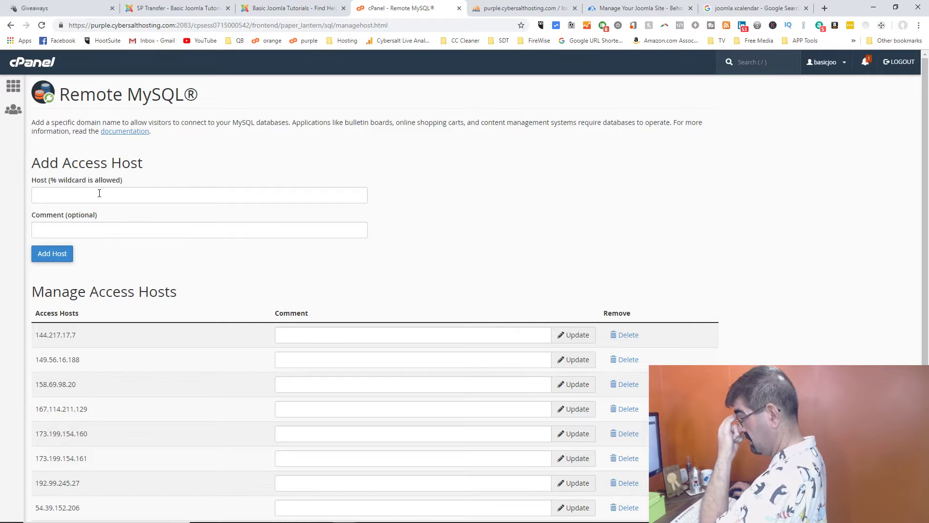
scroll(80, 326, "down", 3)
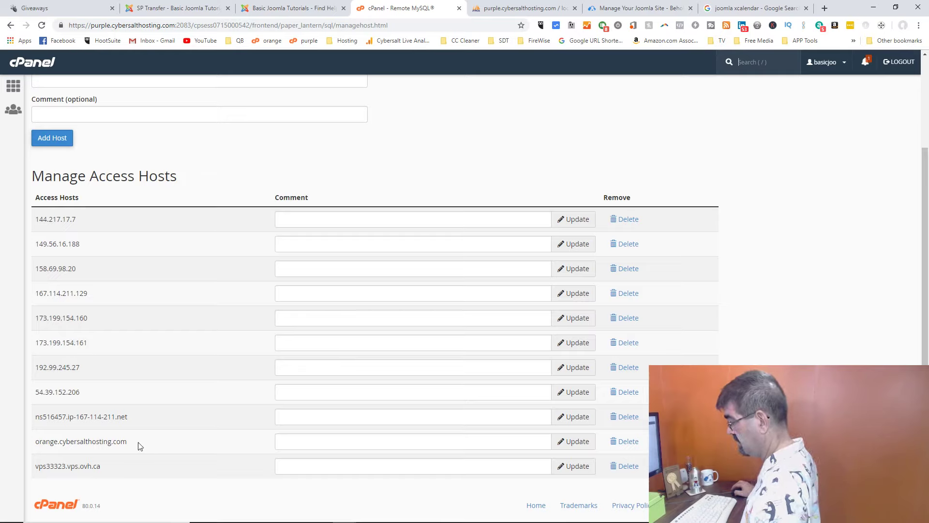
scroll(132, 448, "up", 3)
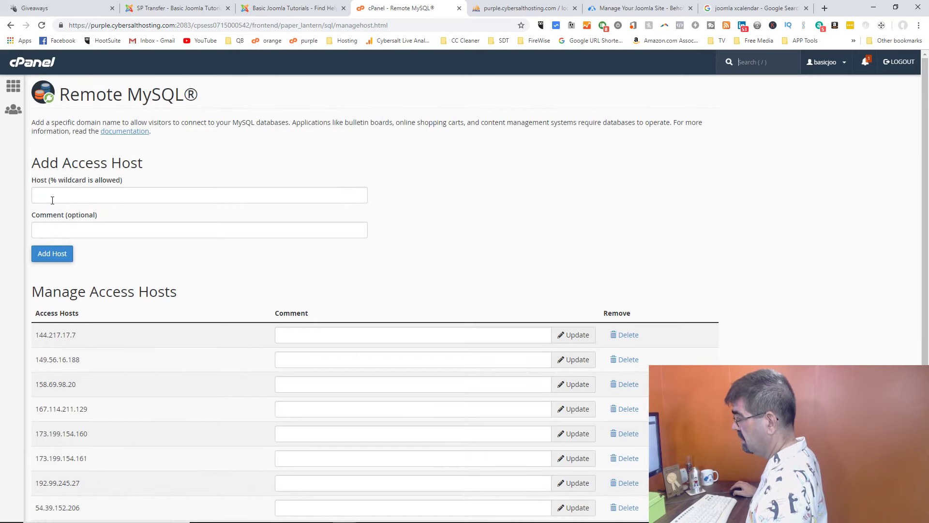
scroll(52, 200, "down", 3)
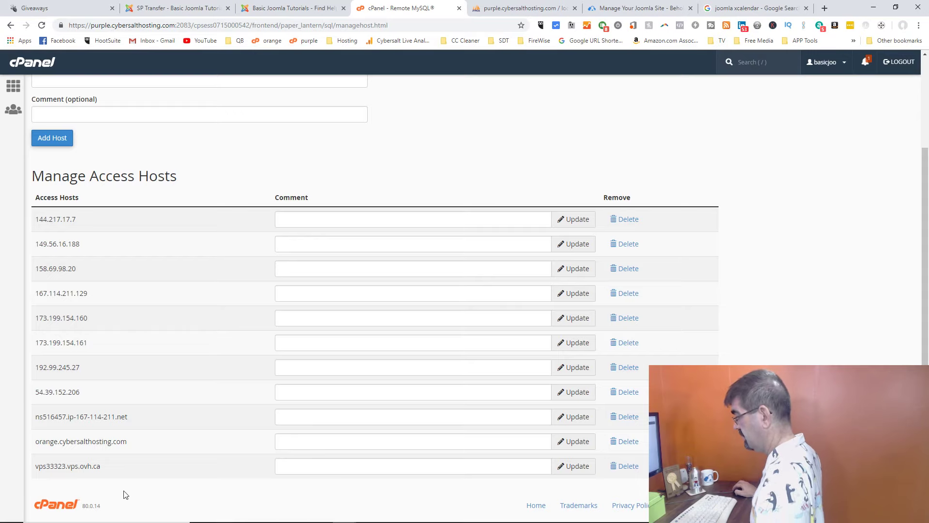
scroll(124, 492, "up", 3)
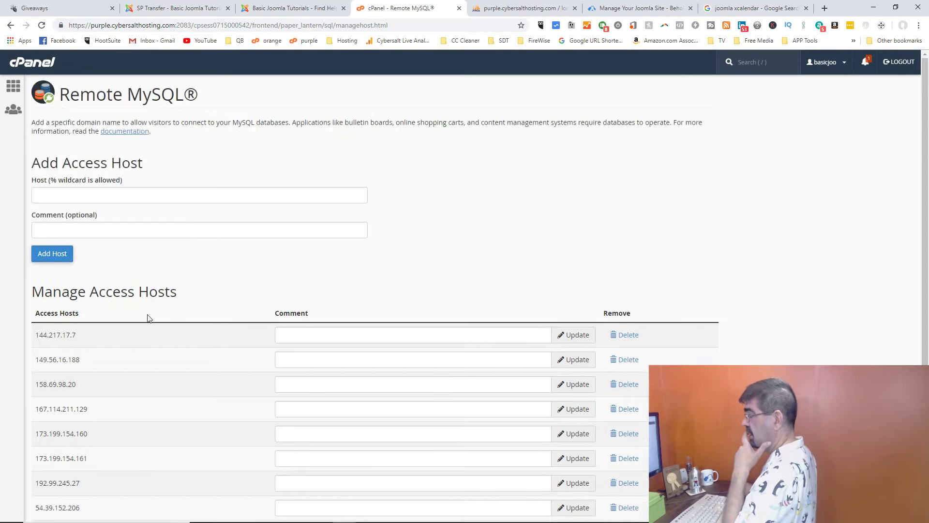
Step: Enter purple.somehost.com as the Remote MySQL access host, fixing the typo and leaving the comment blank
left_click(69, 189)
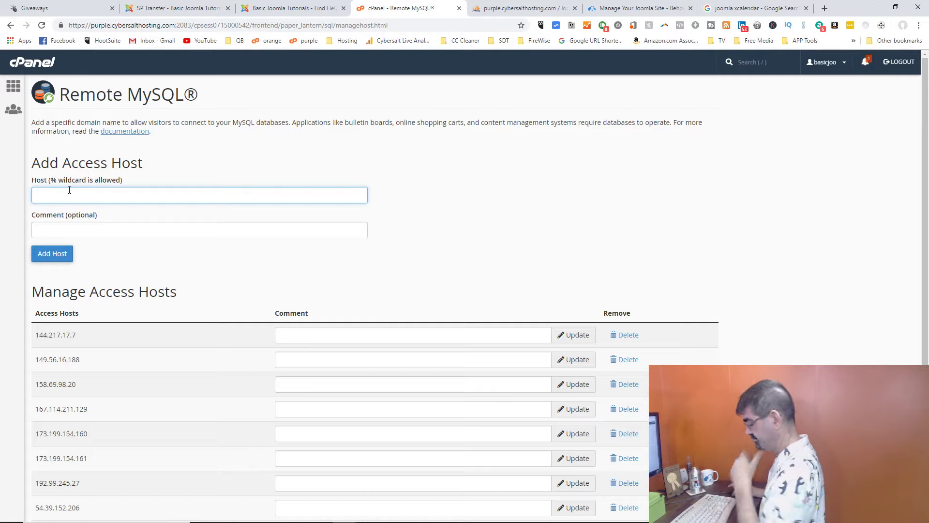
key("BackSpace")
key("BackSpace")
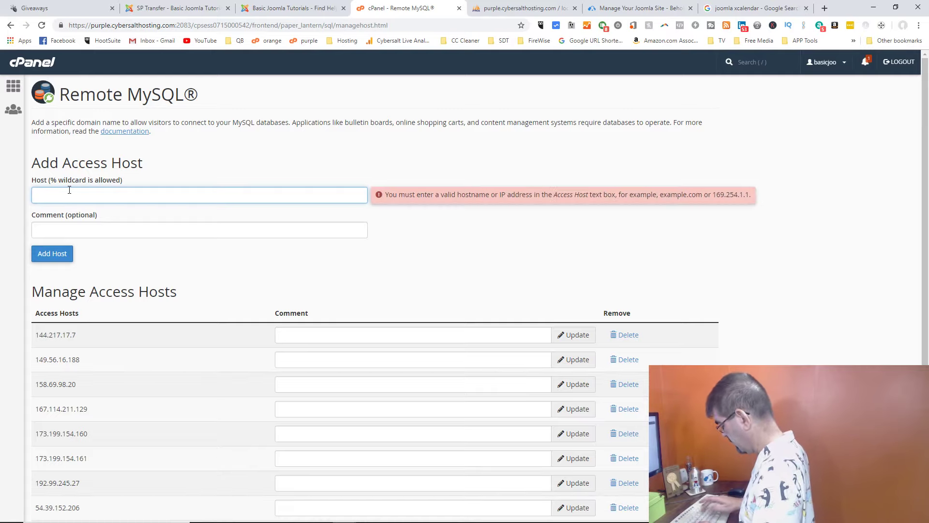
type("i")
key("BackSpace")
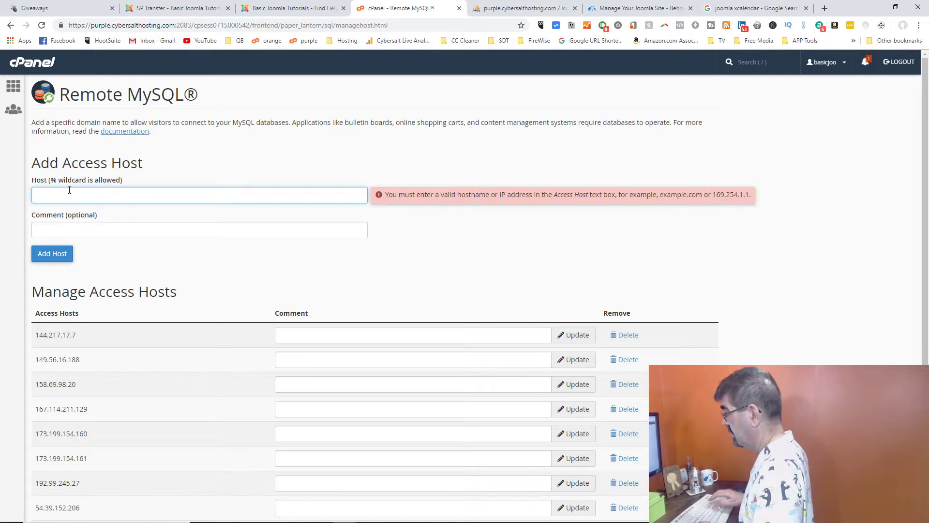
type("pur")
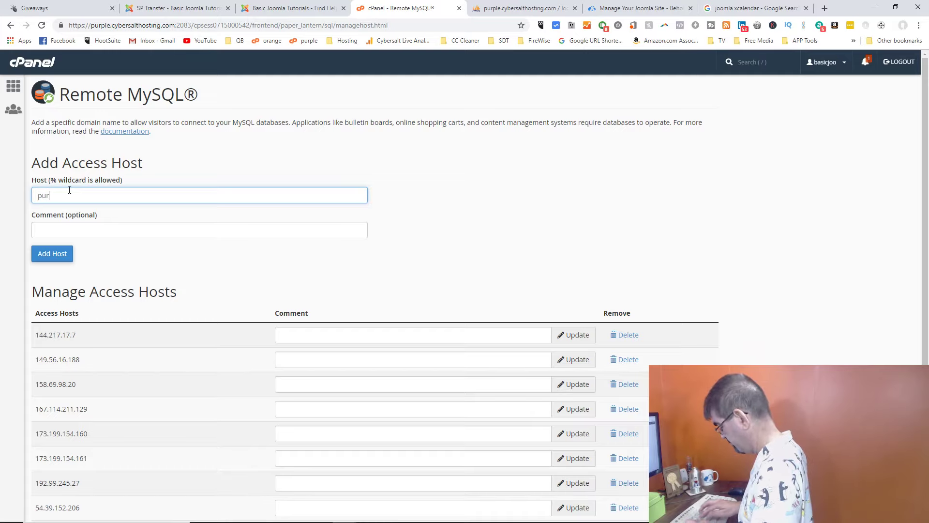
type("ple.co")
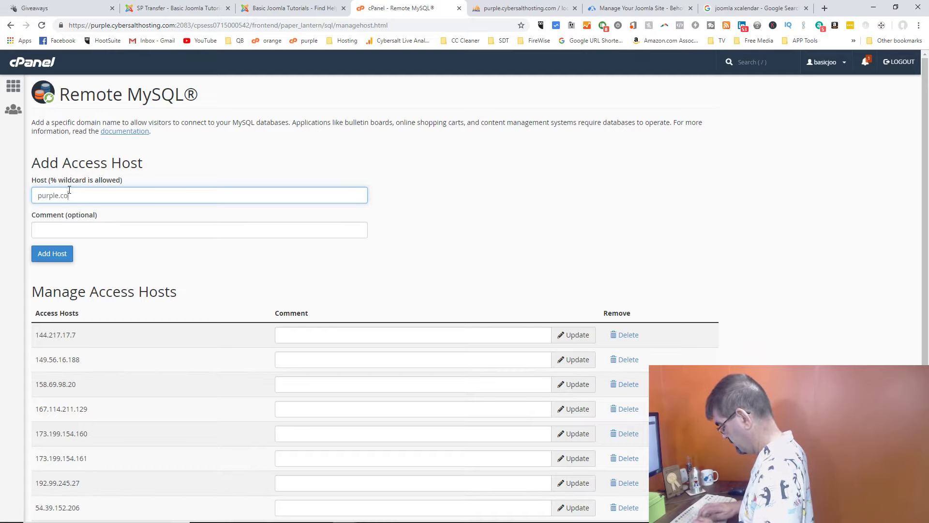
type("mehost.com")
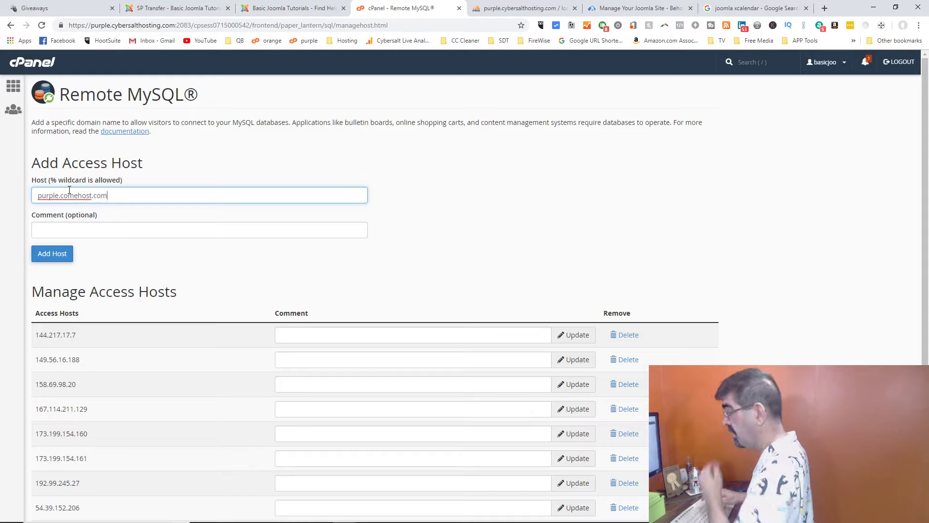
left_click(84, 230)
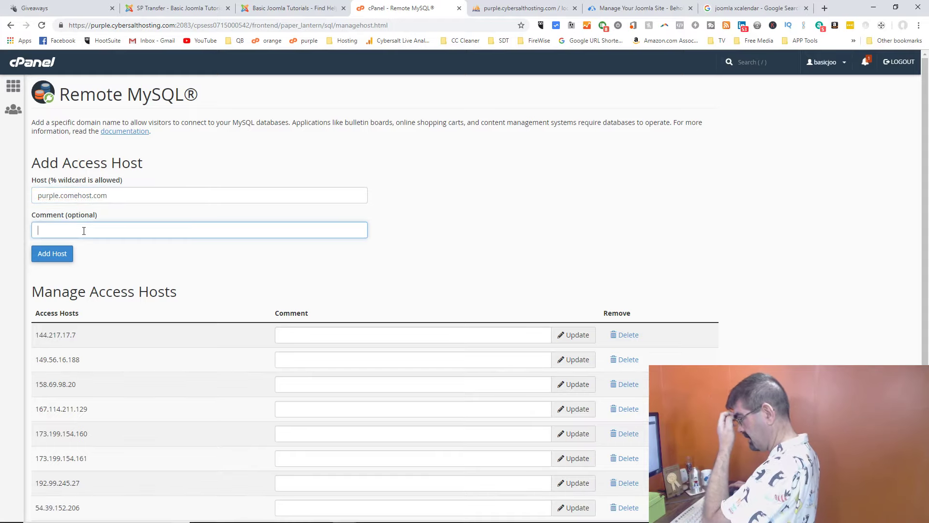
left_click(62, 195)
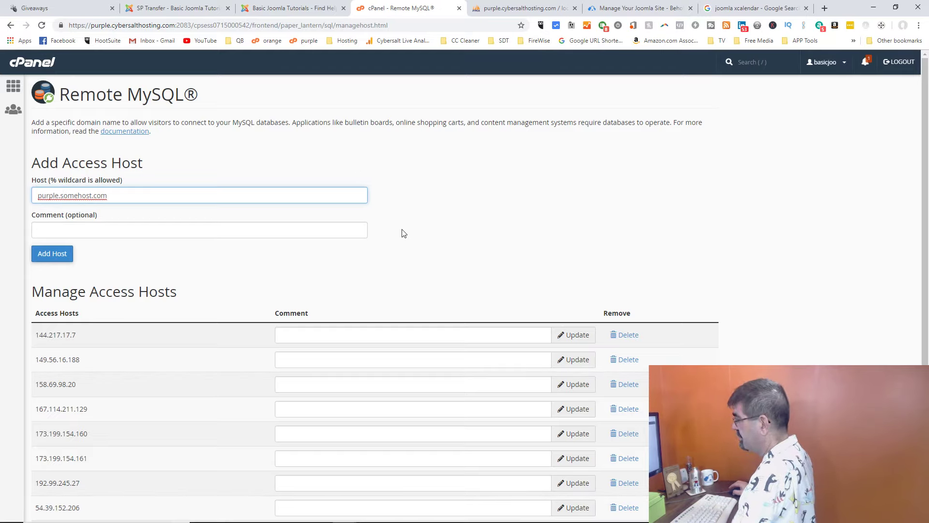
scroll(402, 233, "down", 3)
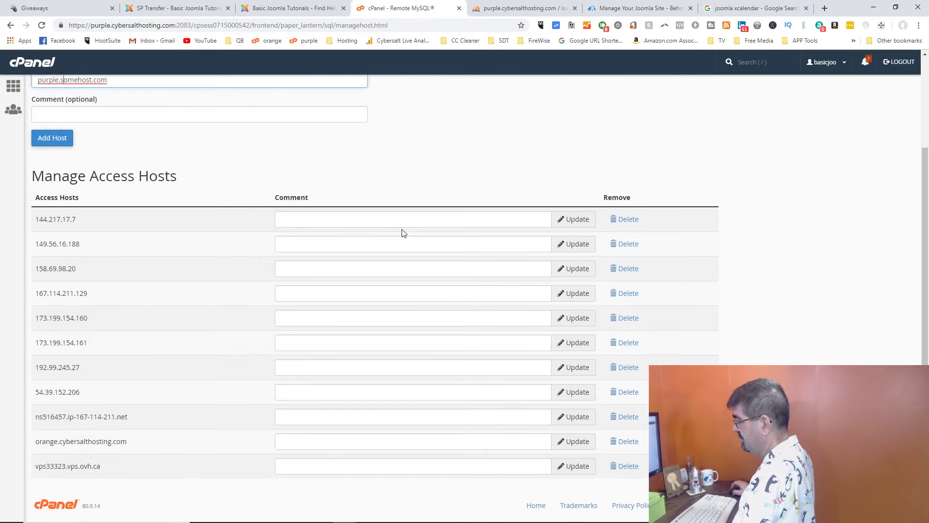
scroll(402, 233, "up", 3)
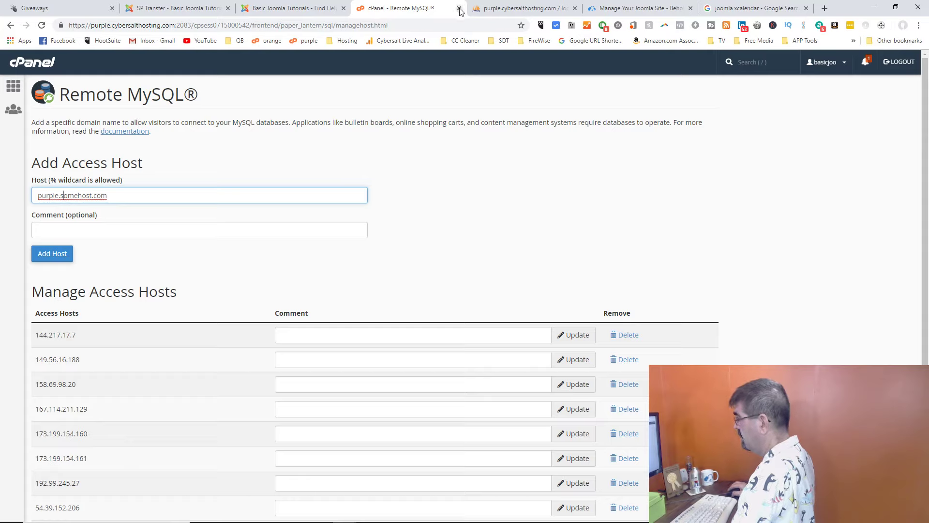
left_click(13, 86)
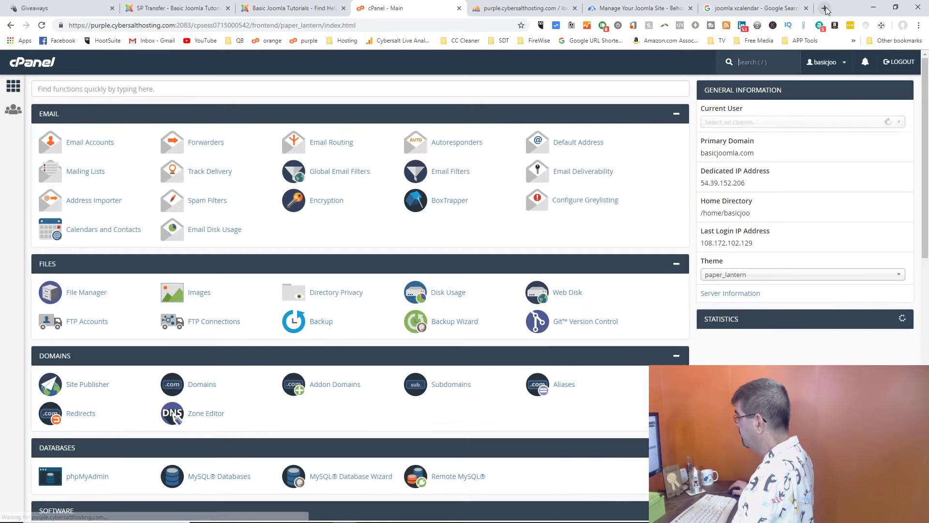
Step: Search Google in a new tab for 'cpanel turn of remote sql access' and skim the AccuWeb article
left_click(824, 8)
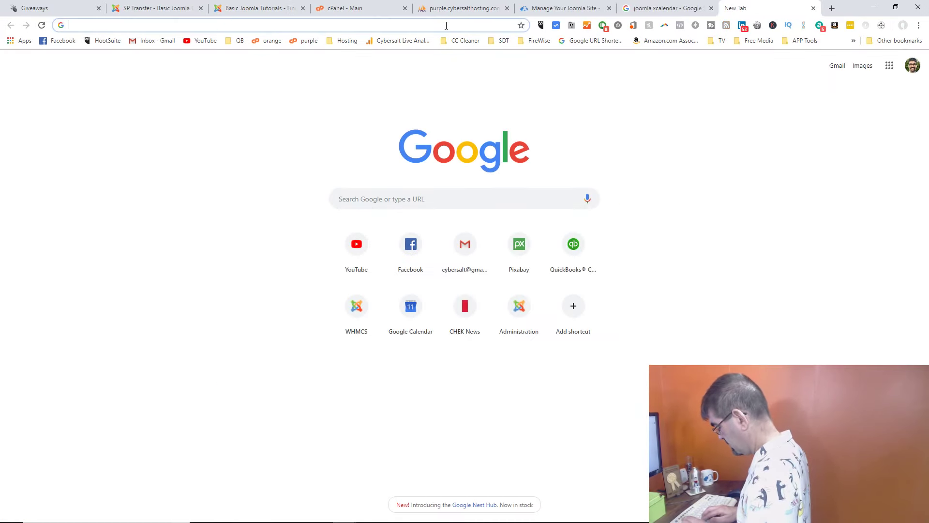
type("cpanel turn of")
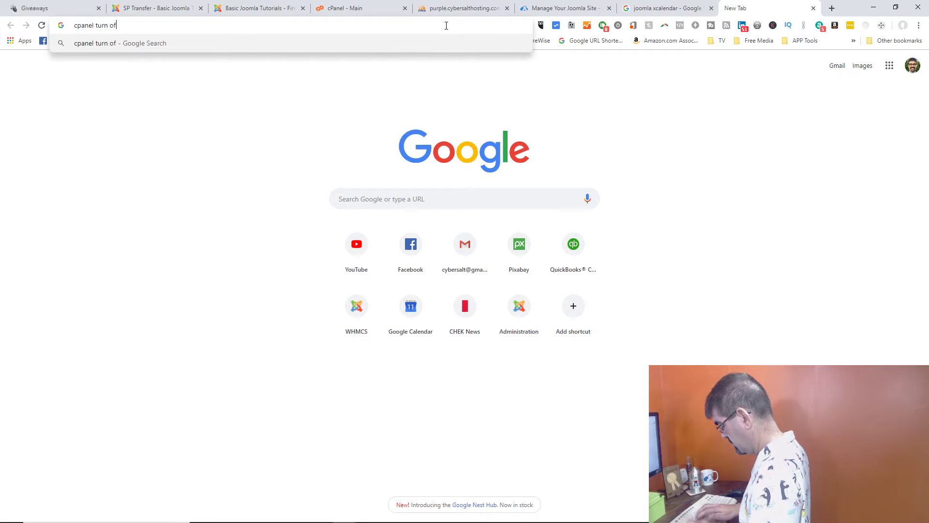
type(" remote sql access")
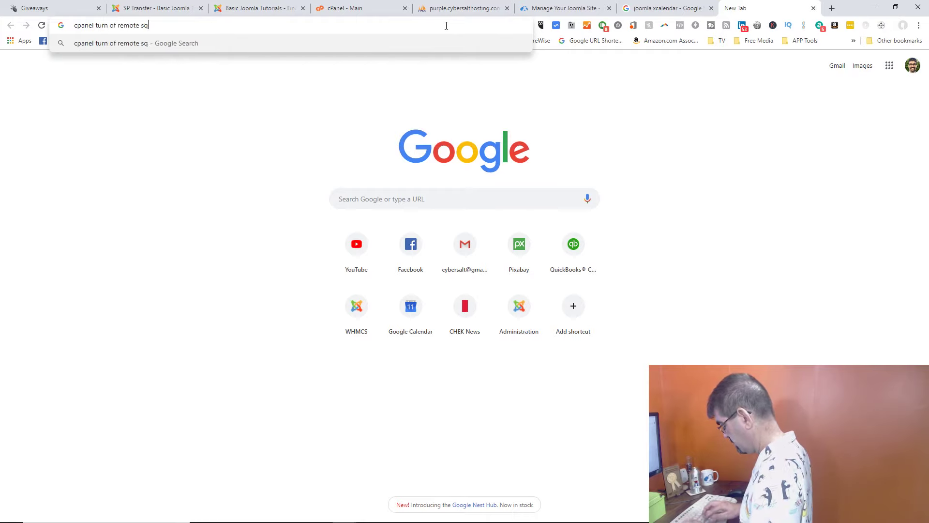
key("Return")
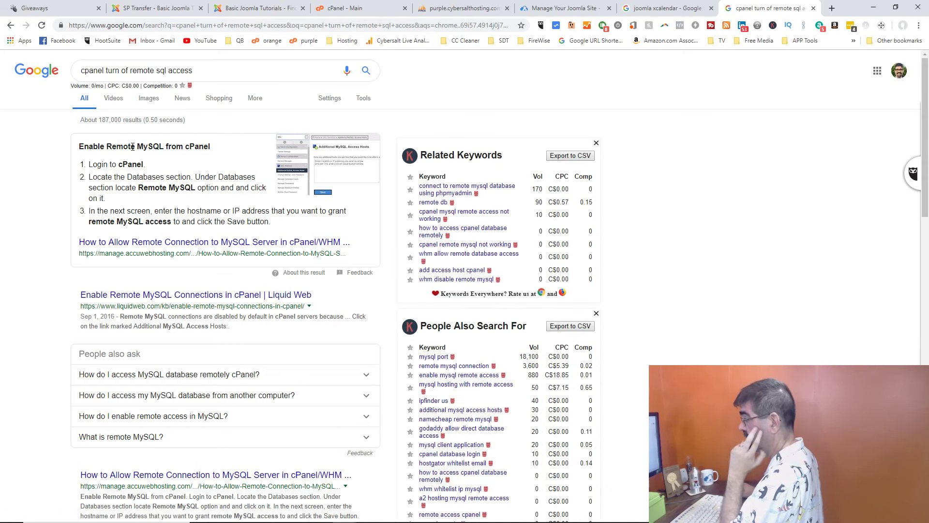
left_click(213, 242)
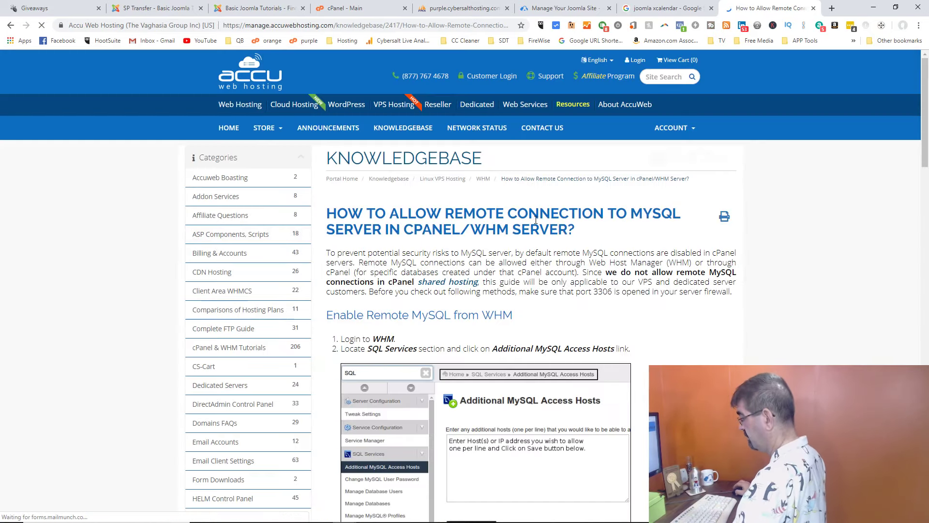
scroll(527, 259, "down", 10)
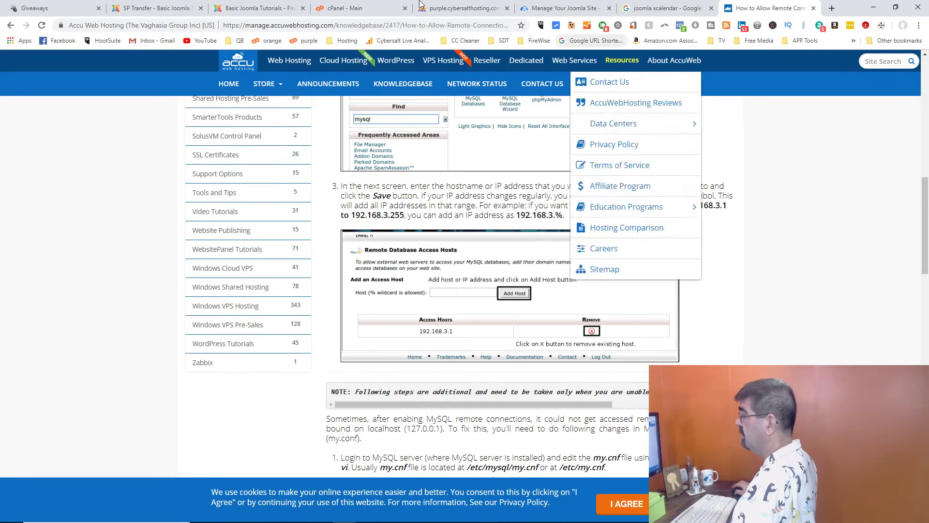
left_click(10, 27)
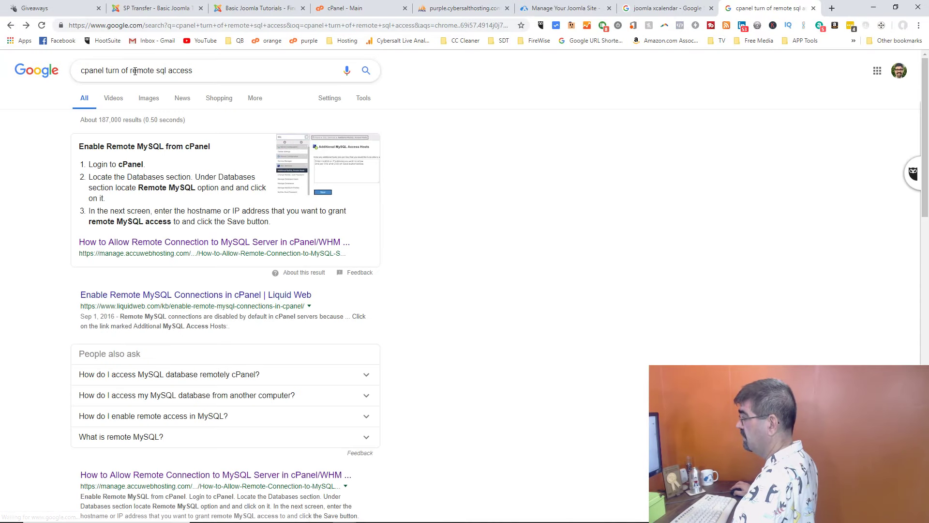
Step: Revise the search to 'whm turn off remote sql access' and run it
left_click(128, 71)
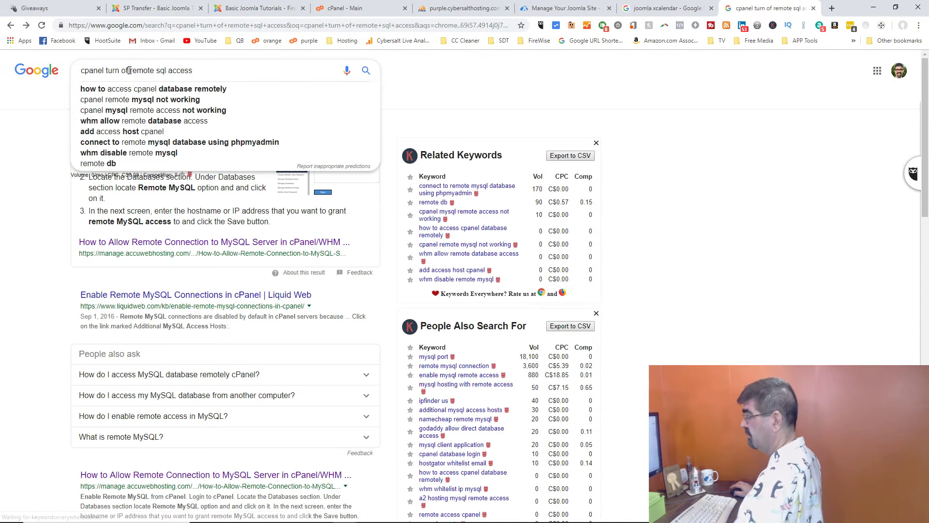
type("f")
key("BackSpace")
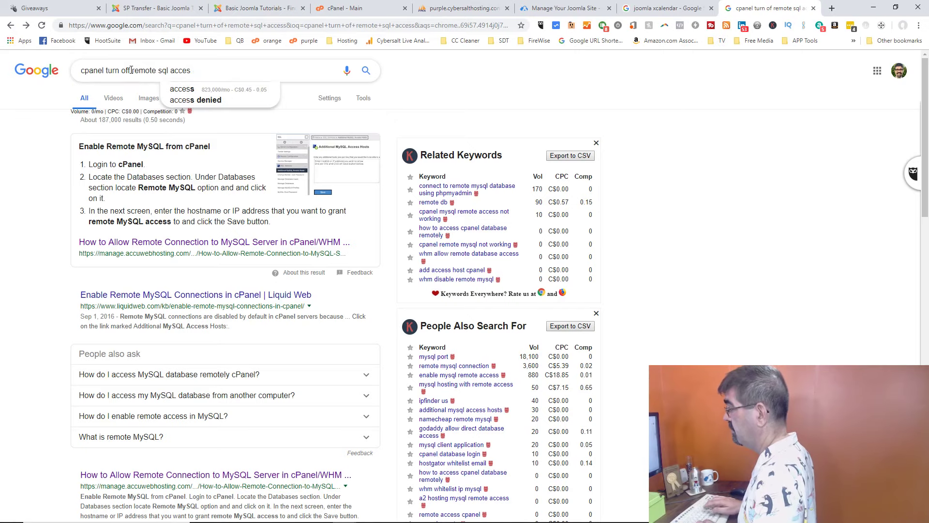
type("s")
key("Home")
type("whm")
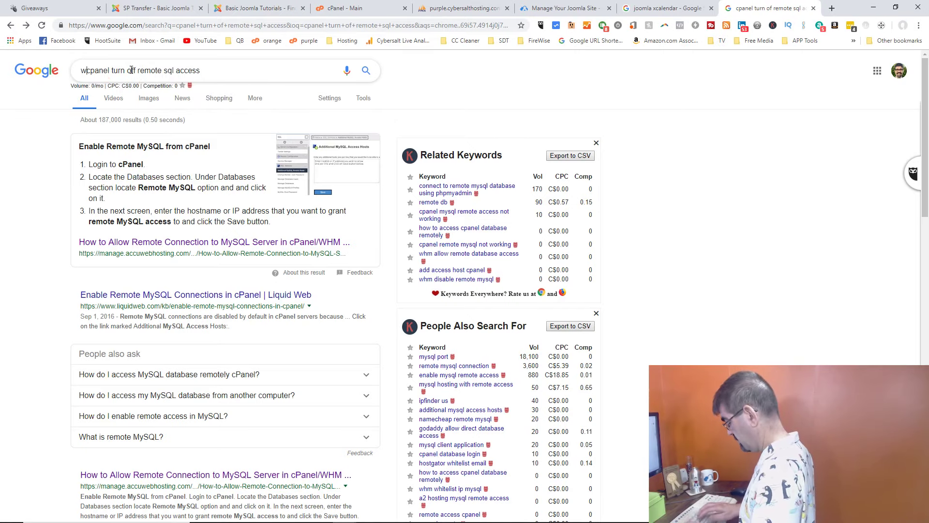
key("Delete")
key("Delete")
key("Delete")
key("Delete")
key("Delete")
key("Delete")
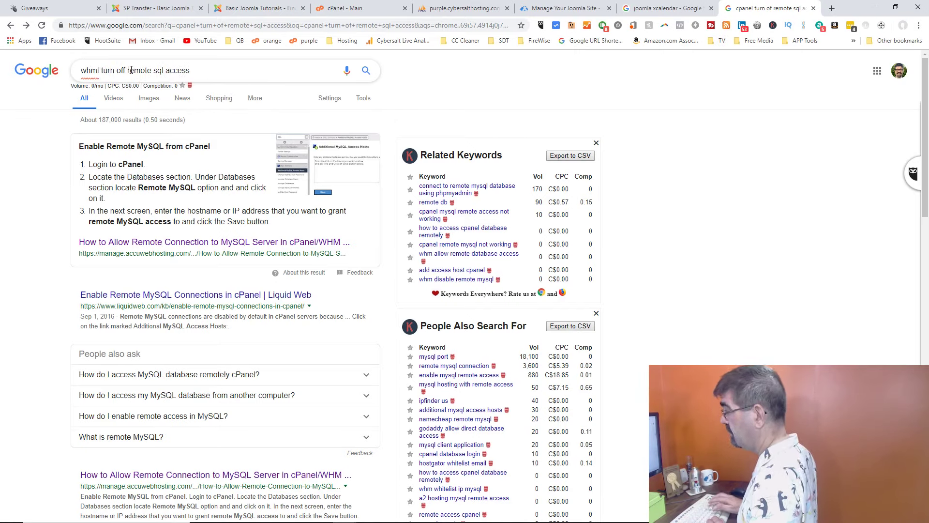
key("Return")
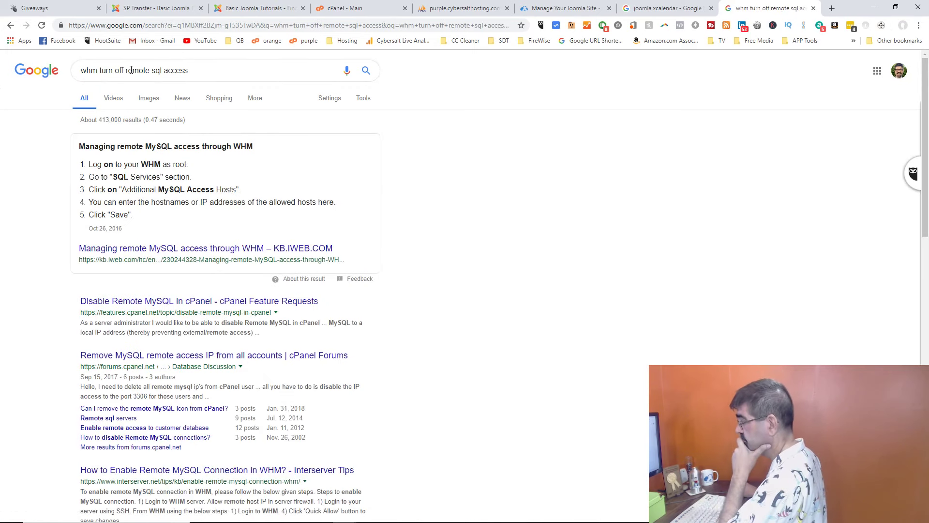